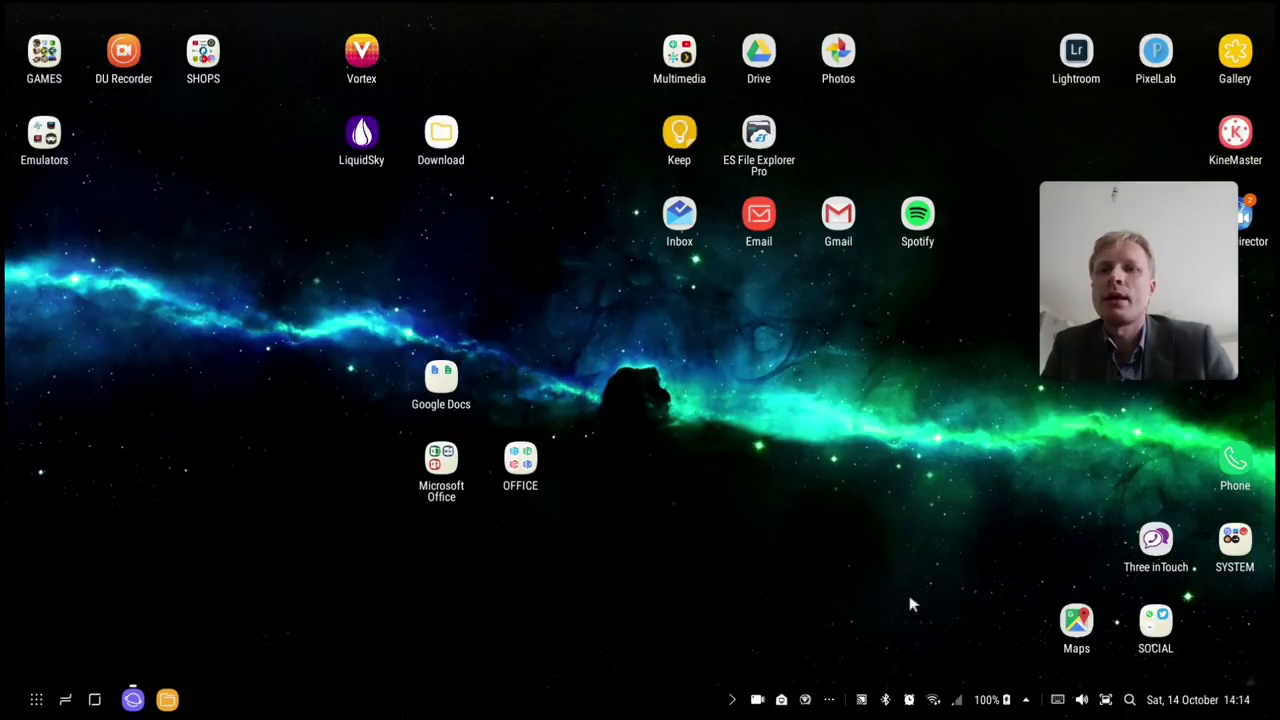
{"action": "left_click", "coordinate": [1083, 701]}
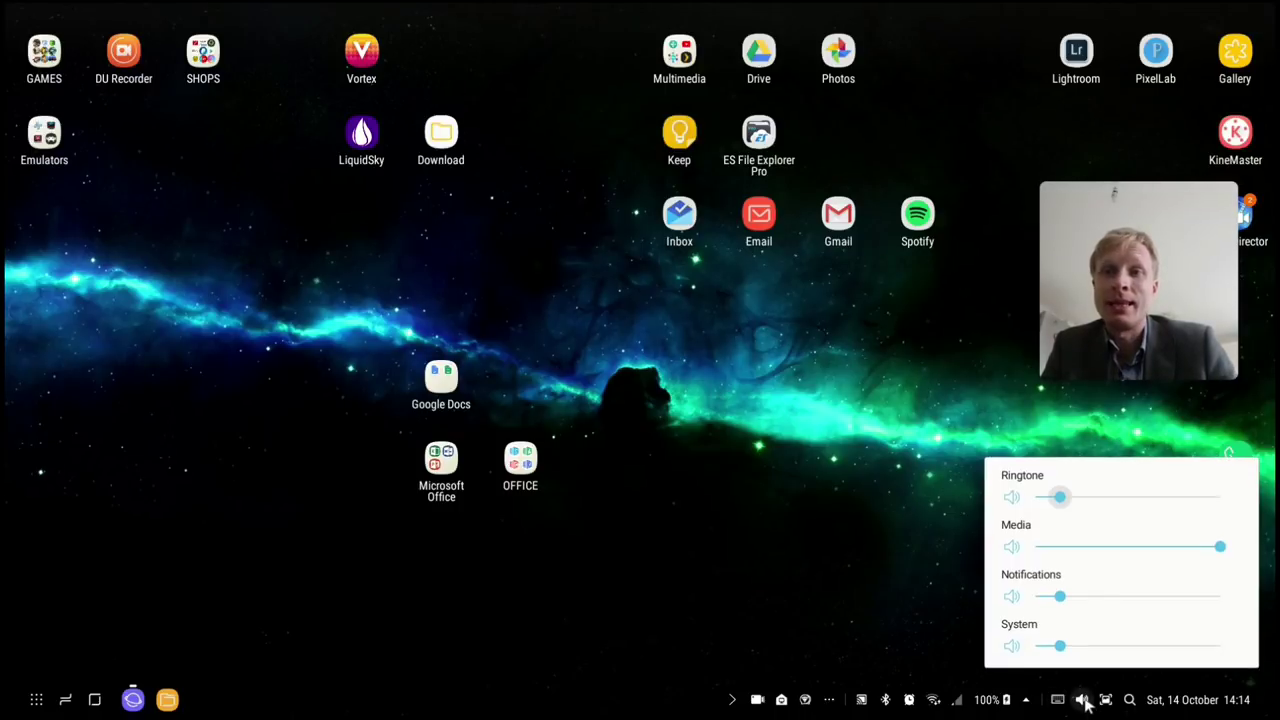
{"action": "left_click", "coordinate": [1062, 546]}
{"action": "left_click", "coordinate": [922, 541]}
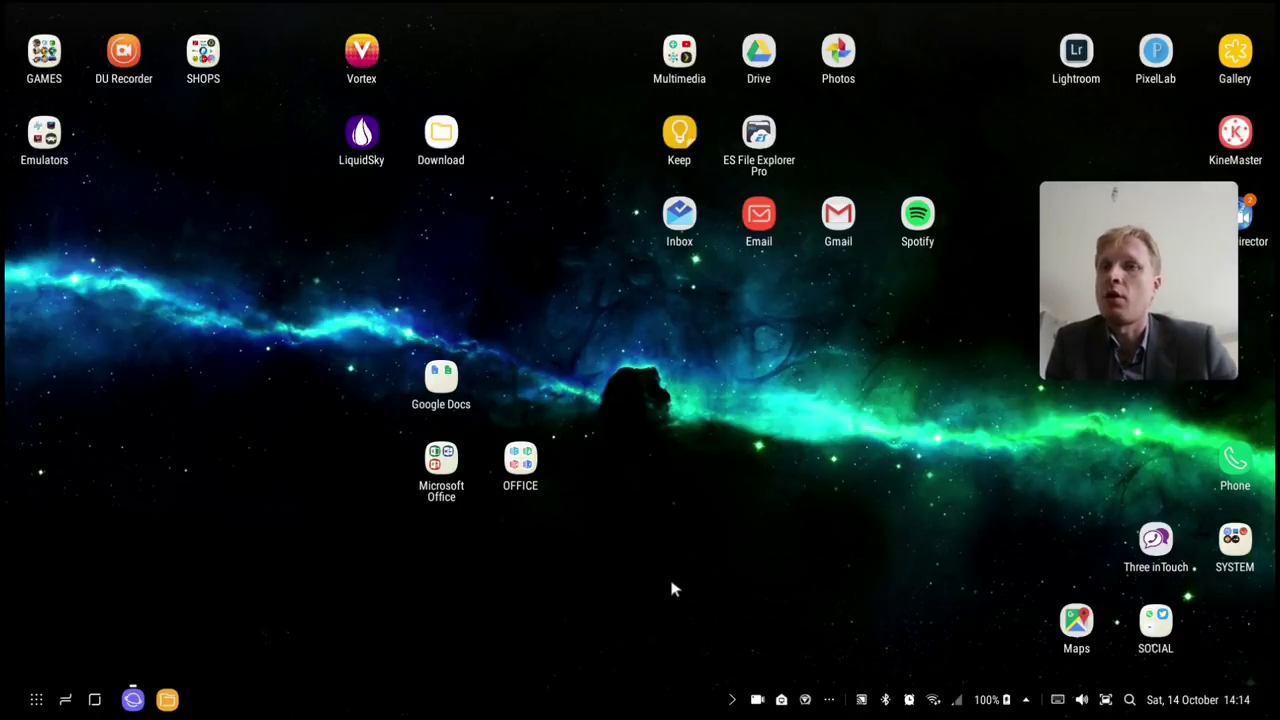
Switch to the browser, review the Office 365 Home and Personal subscription plans, and minimise it.
{"action": "left_click", "coordinate": [134, 700]}
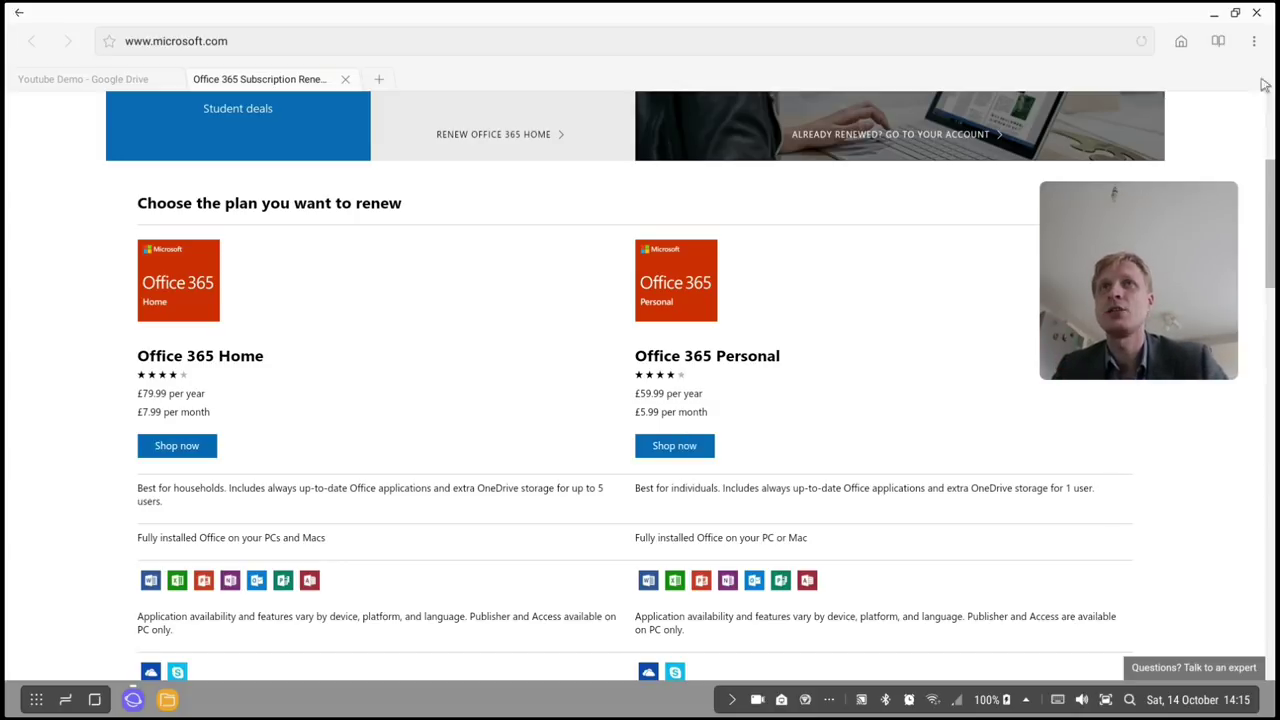
{"action": "left_click", "coordinate": [1215, 14]}
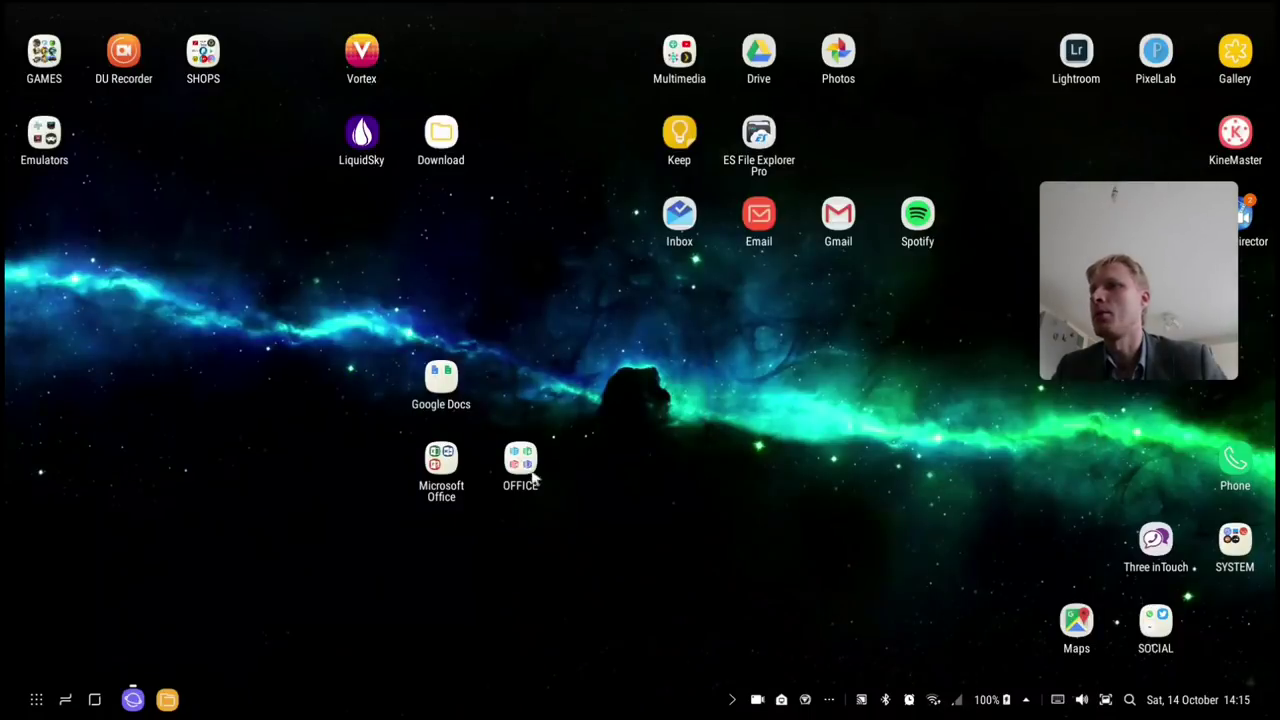
Open Excel and create a blank workbook.
{"action": "left_click", "coordinate": [441, 462]}
{"action": "left_click", "coordinate": [512, 518]}
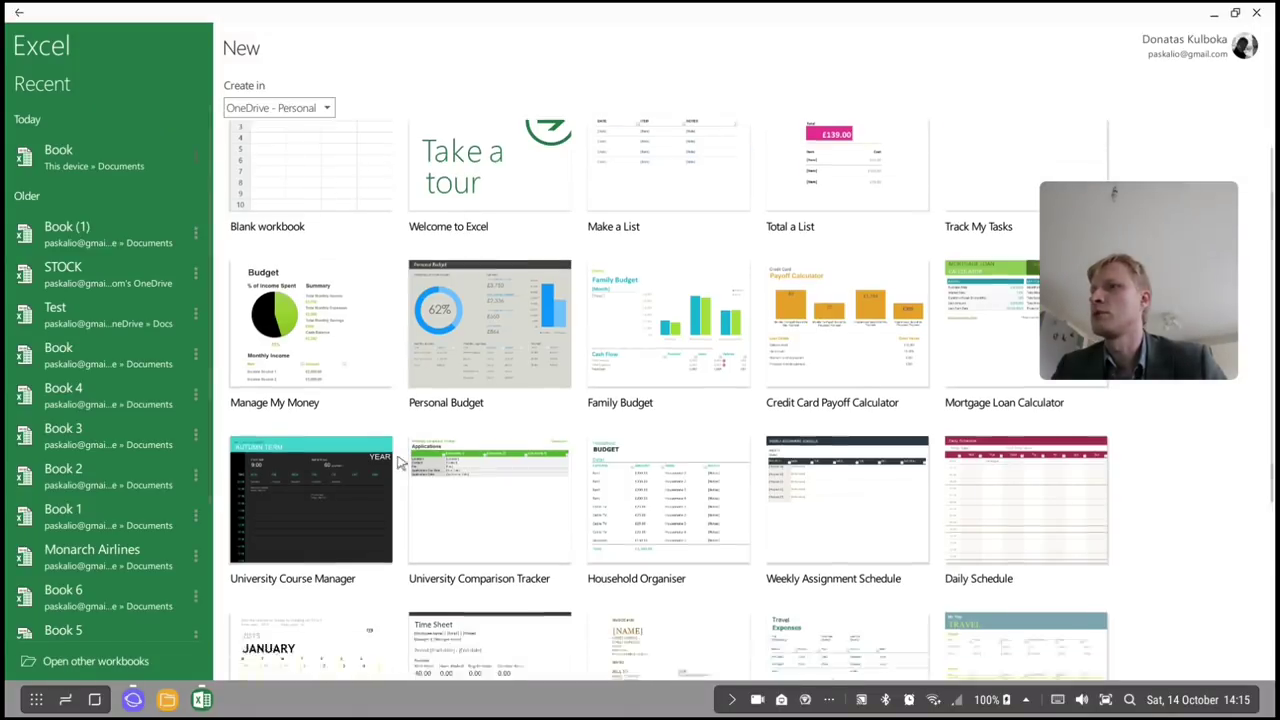
{"action": "left_click", "coordinate": [297, 200]}
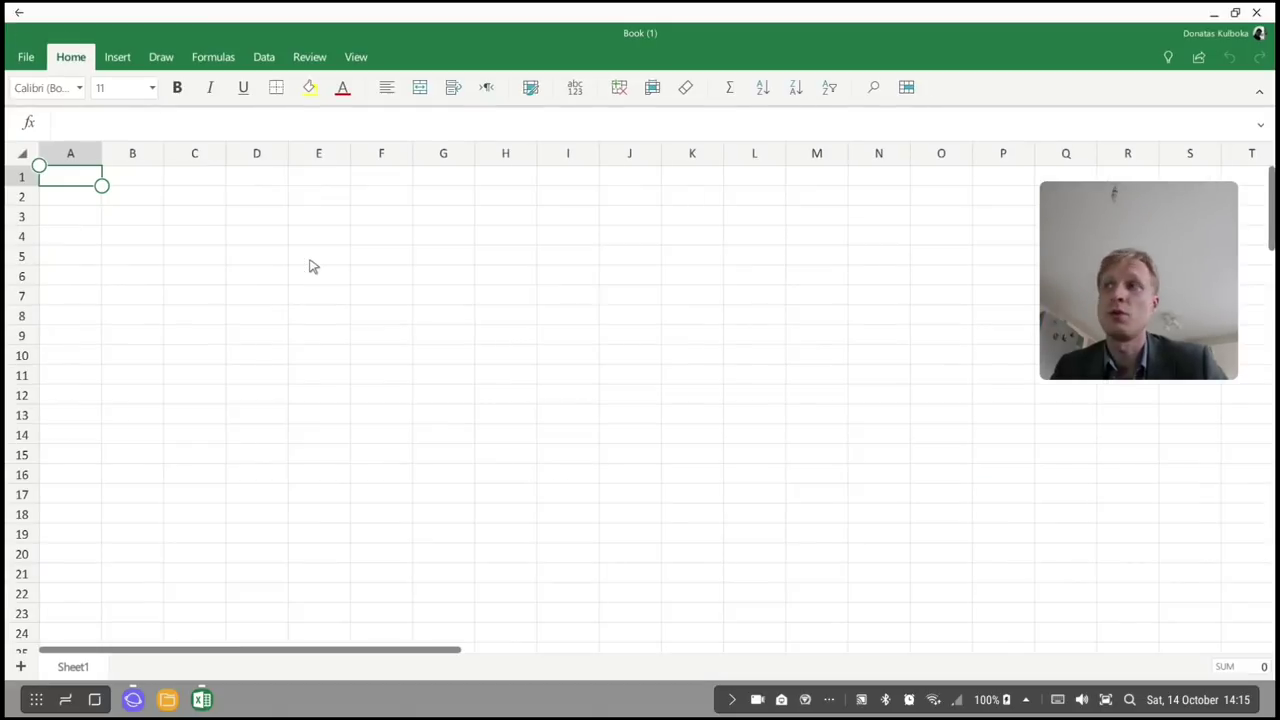
Enter the column headings Name, DOB and Level in cells A1 to C1.
{"action": "type", "text": "Name"}
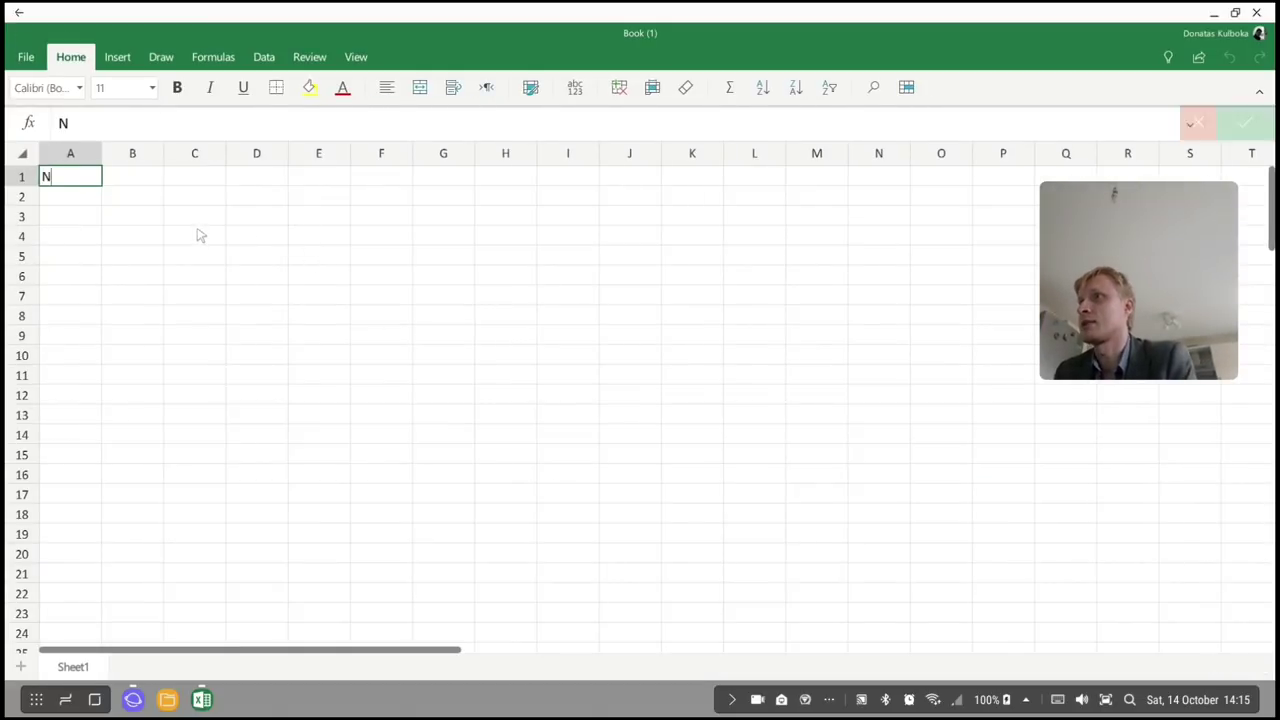
{"action": "key", "text": "Tab"}
{"action": "type", "text": "DOB"}
{"action": "key", "text": "Tab"}
{"action": "type", "text": "Level"}
{"action": "key", "text": "Return"}
Fill row 2 with a sample record: a first name, a date of birth and a level of 500.
{"action": "type", "text": "Jon"}
{"action": "key", "text": "Tab"}
{"action": "type", "text": "25-0"}
{"action": "type", "text": "9-2019"}
{"action": "key", "text": "BackSpace"}
{"action": "key", "text": "BackSpace"}
{"action": "key", "text": "BackSpace"}
{"action": "key", "text": "BackSpace"}
{"action": "type", "text": "1985"}
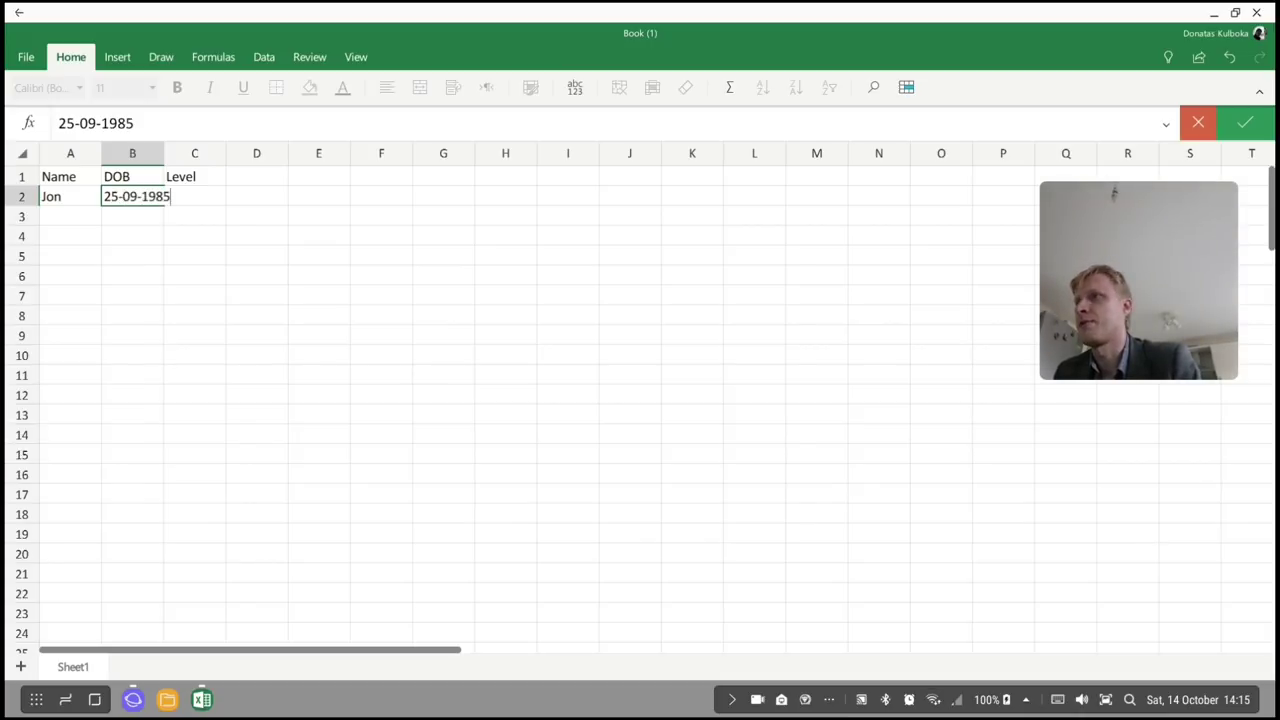
{"action": "key", "text": "Tab"}
{"action": "type", "text": "500"}
{"action": "key", "text": "Return"}
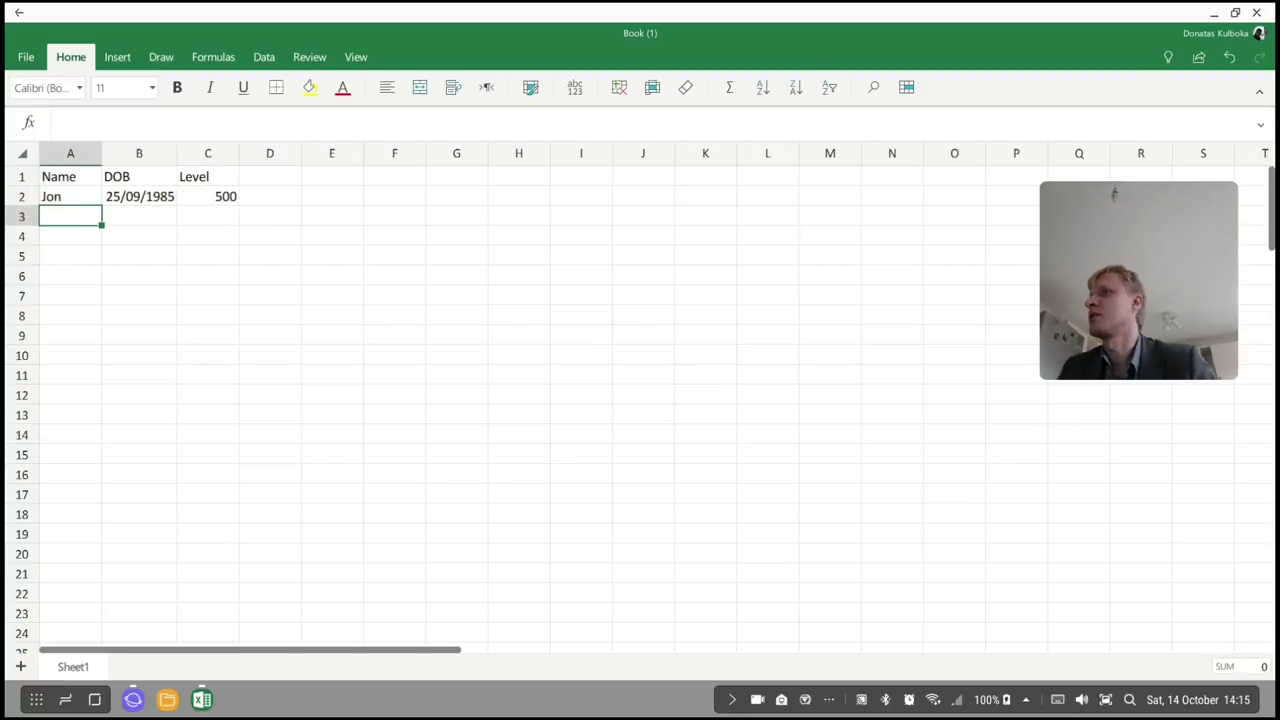
Enter 6 in C5 and 5 in D5, and multiply the two cells with a formula in E5.
{"action": "left_click", "coordinate": [104, 236]}
{"action": "left_click", "coordinate": [180, 256]}
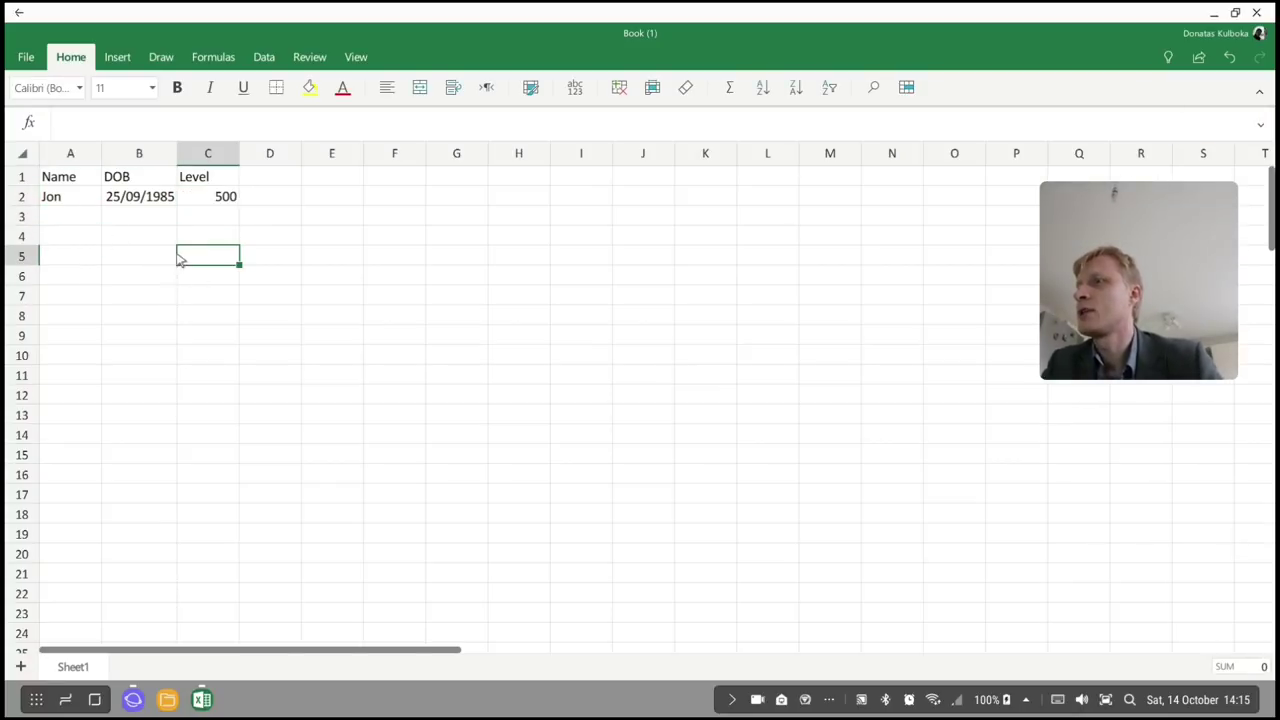
{"action": "type", "text": "6"}
{"action": "key", "text": "Tab"}
{"action": "type", "text": "5"}
{"action": "key", "text": "Tab"}
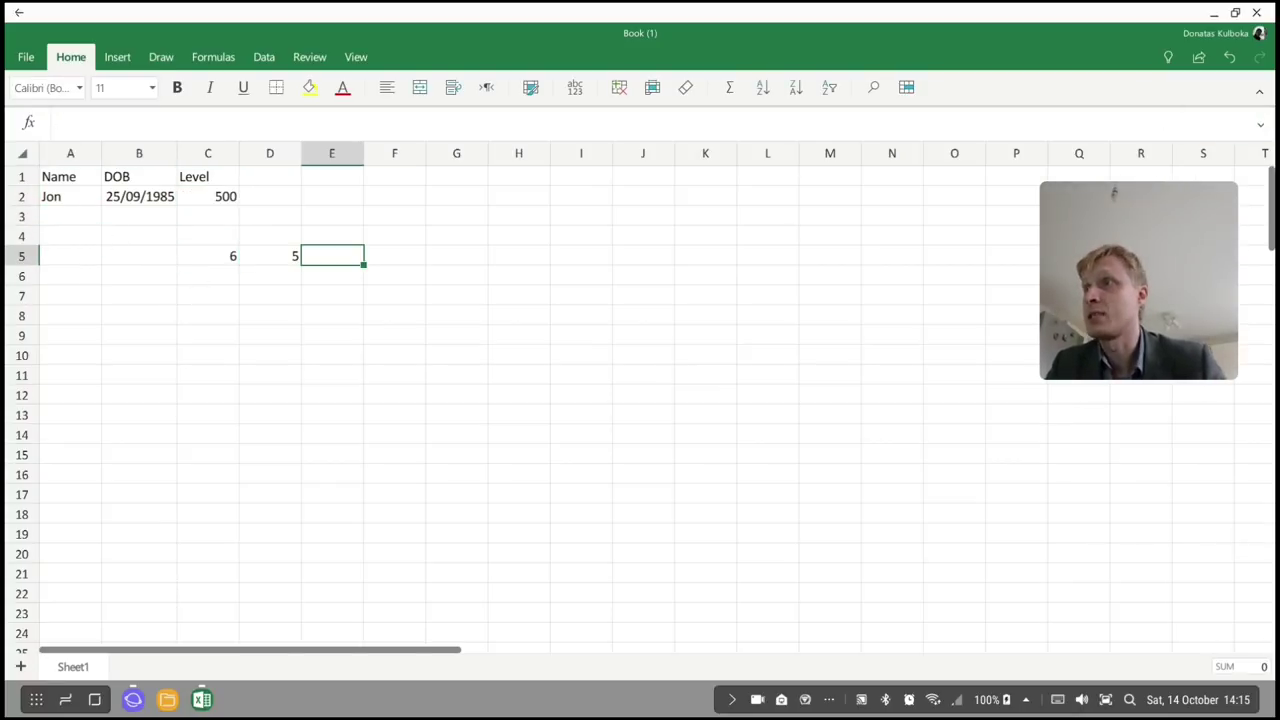
{"action": "type", "text": "= D5 * C5"}
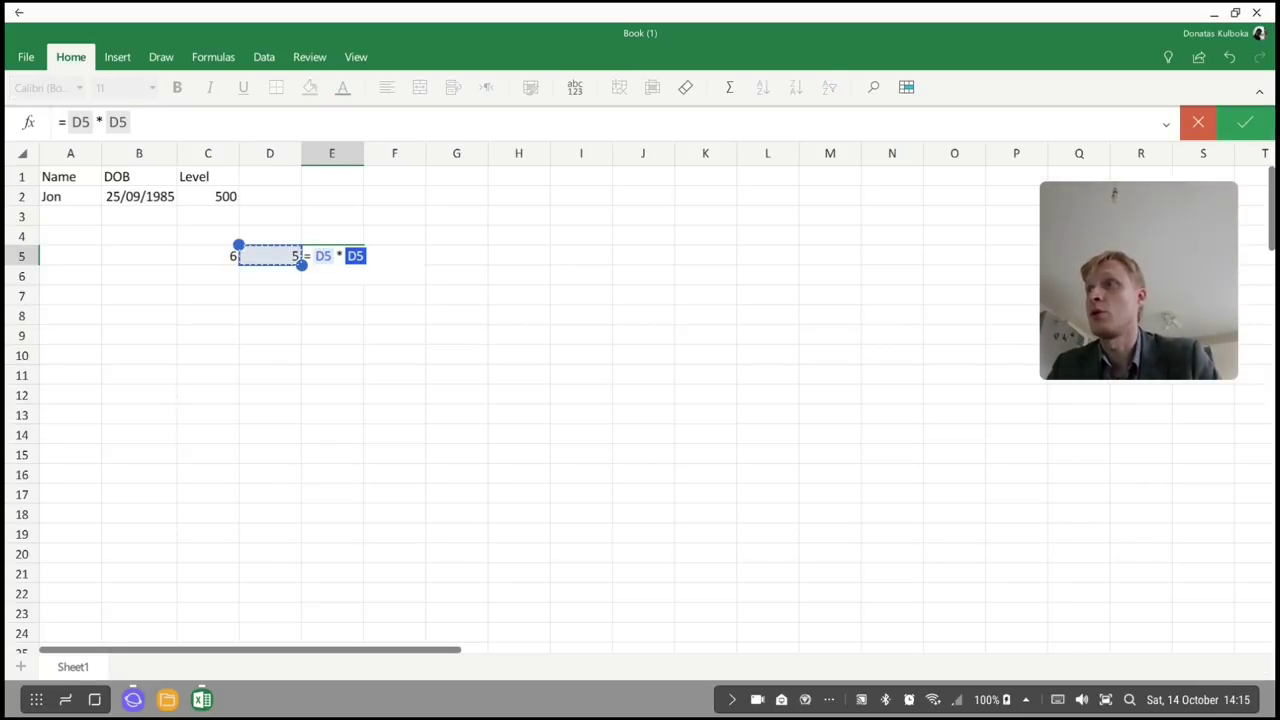
{"action": "key", "text": "Return"}
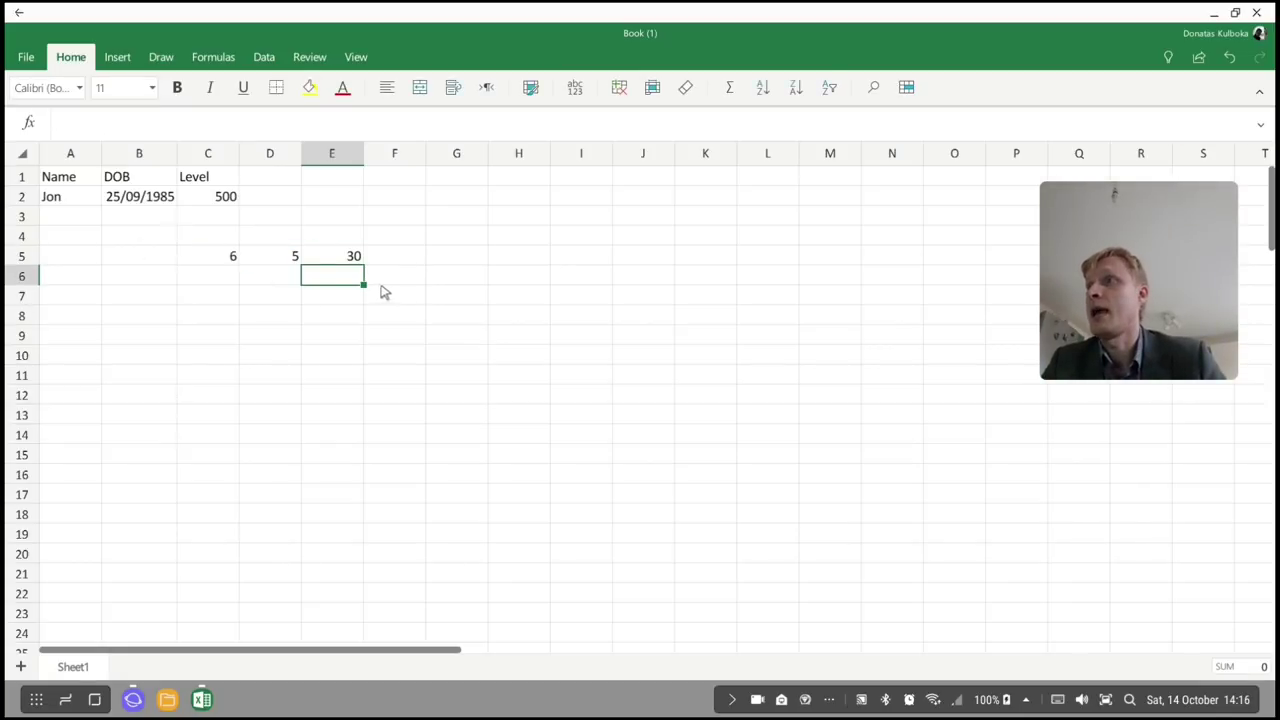
Change the value in D5 to 52.
{"action": "left_click", "coordinate": [273, 258]}
{"action": "type", "text": "52"}
{"action": "key", "text": "Return"}
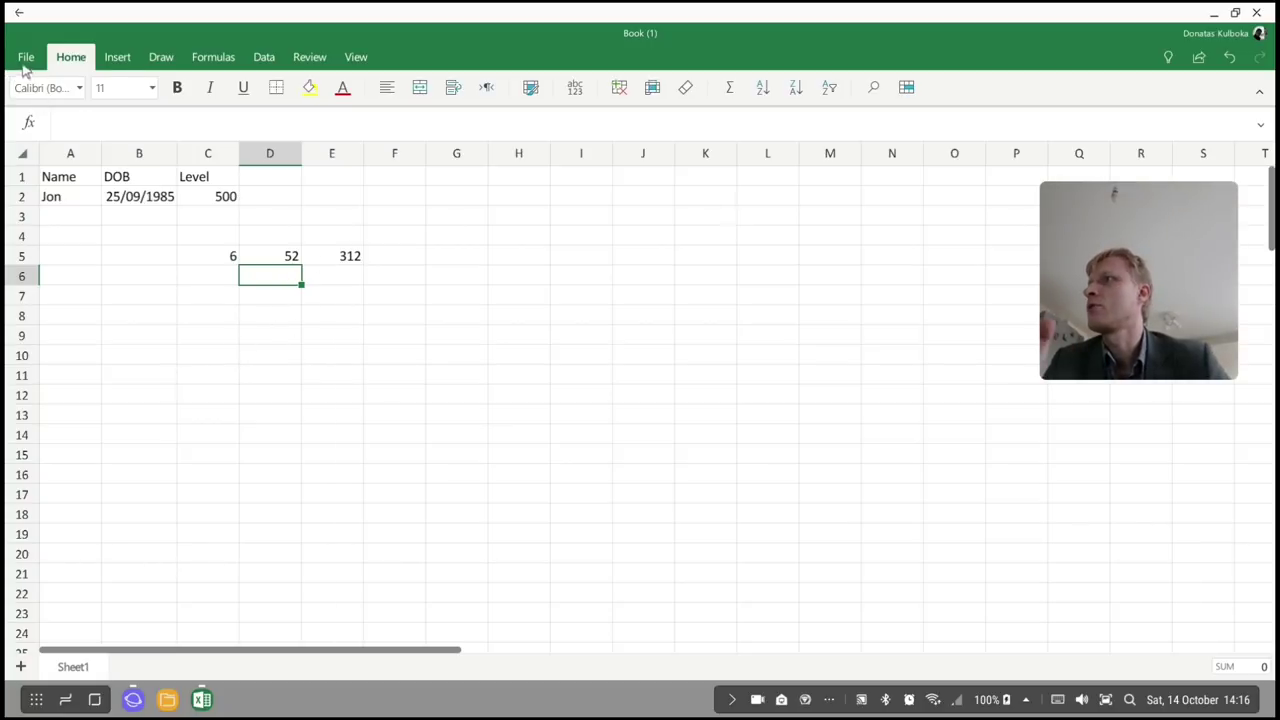
Look over the insertion, formula and data tools and the storage locations for opening a workbook, and leave Excel.
{"action": "left_click", "coordinate": [118, 60]}
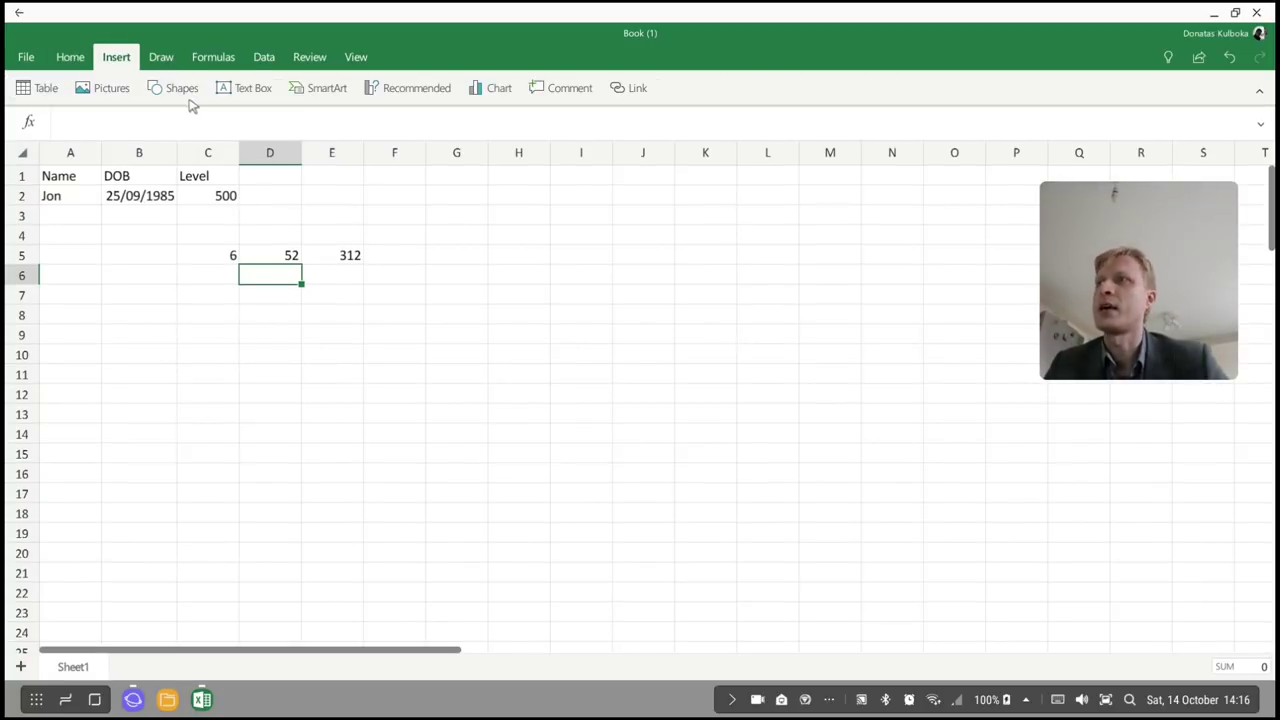
{"action": "left_click", "coordinate": [228, 56]}
{"action": "left_click", "coordinate": [265, 56]}
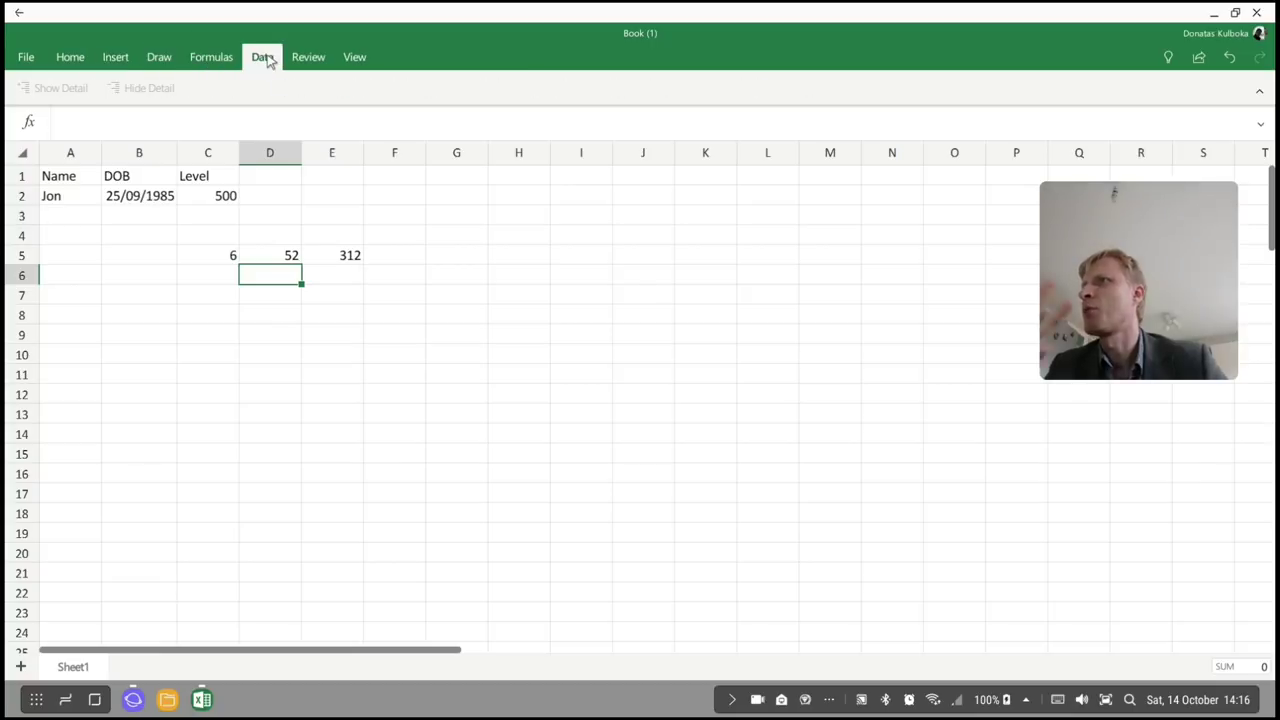
{"action": "left_click", "coordinate": [27, 57]}
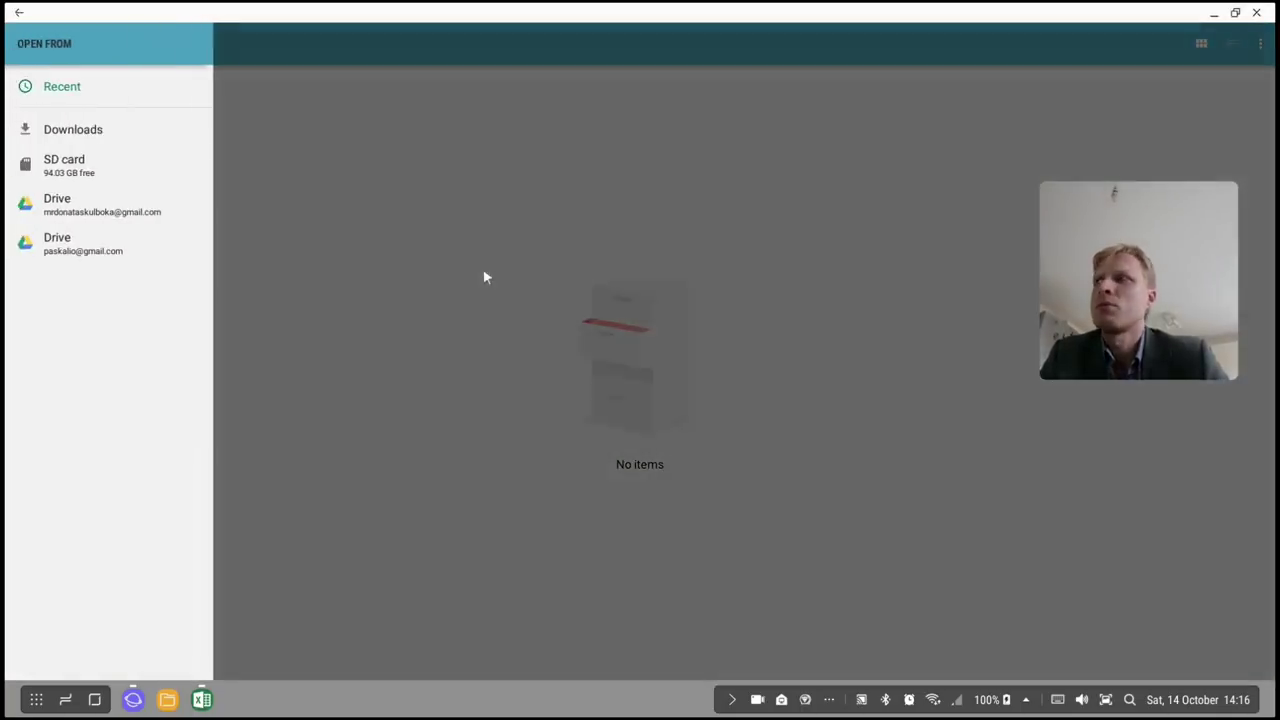
{"action": "left_click", "coordinate": [680, 258]}
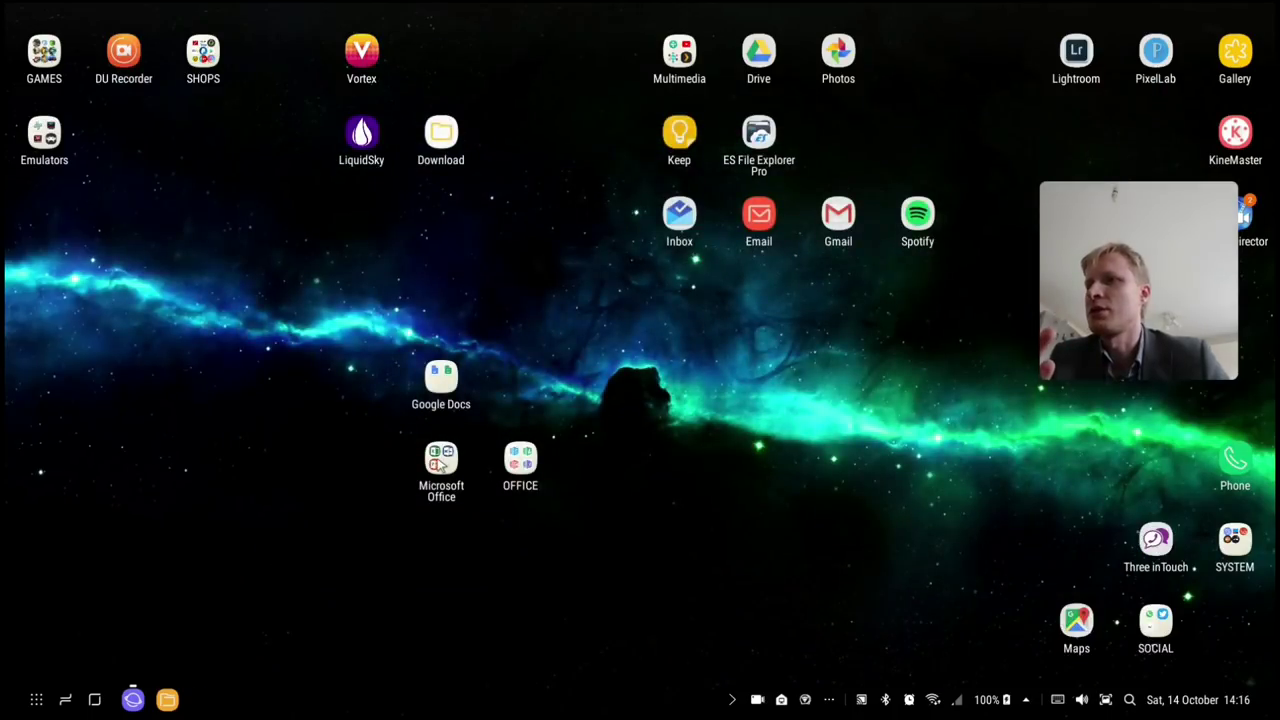
Open Word and create a blank document.
{"action": "left_click", "coordinate": [441, 466]}
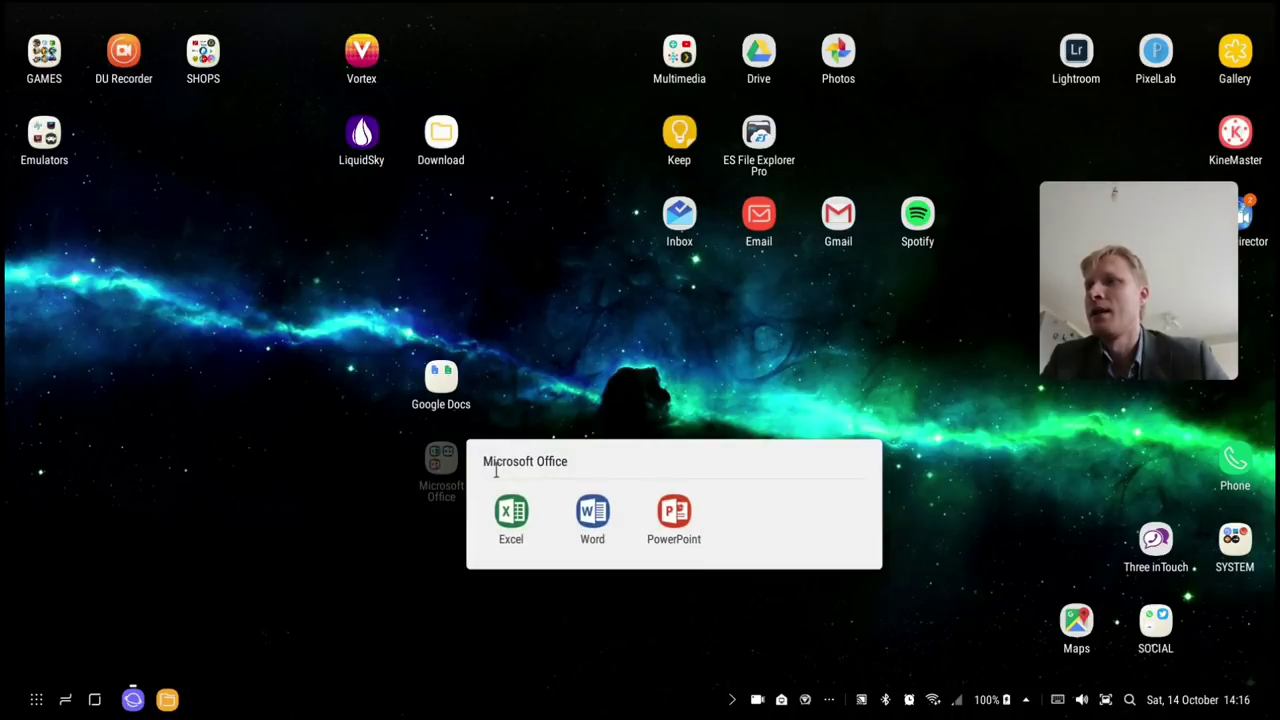
{"action": "left_click", "coordinate": [578, 510]}
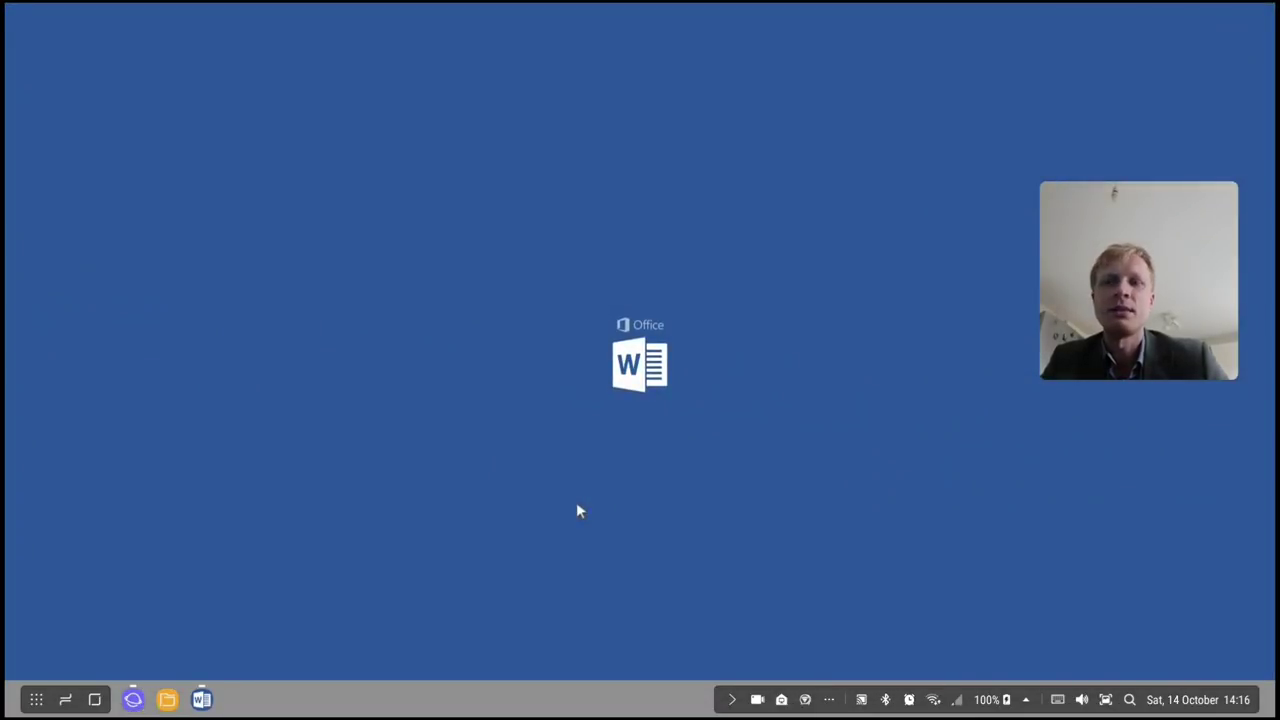
{"action": "scroll", "coordinate": [617, 425], "scroll_direction": "down", "scroll_amount": 10}
{"action": "scroll", "coordinate": [617, 425], "scroll_direction": "up", "scroll_amount": 10}
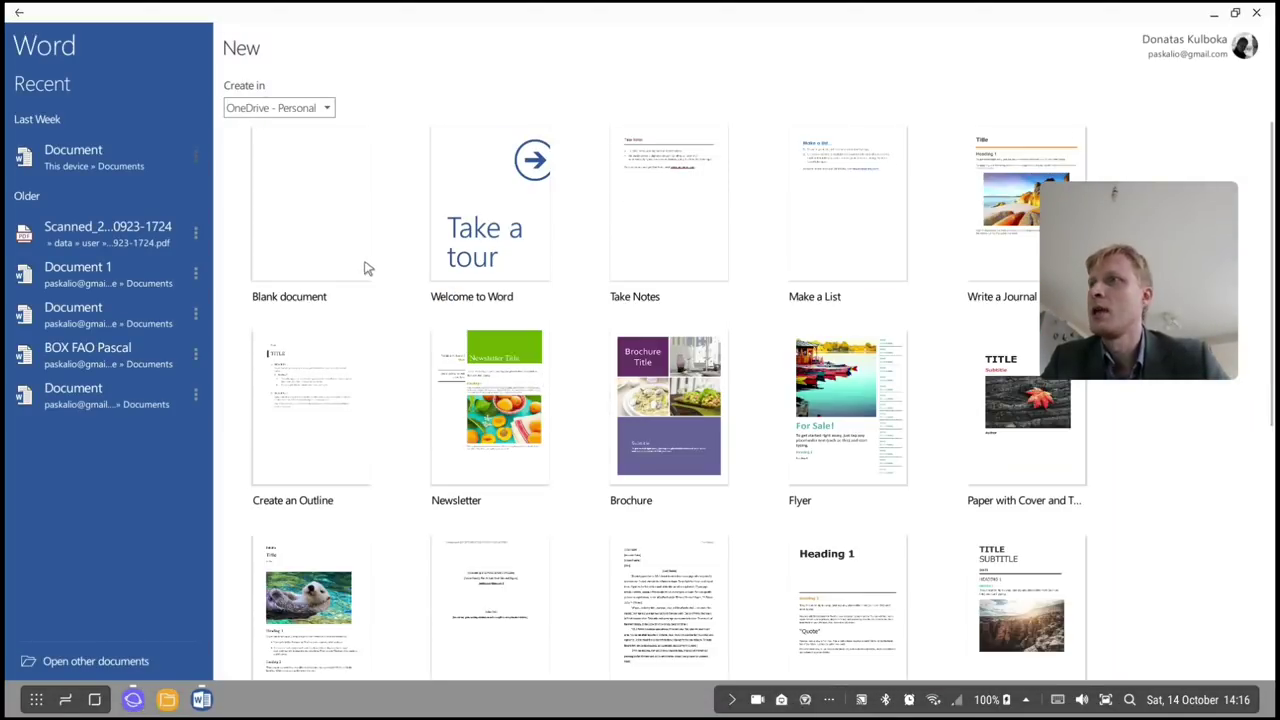
{"action": "left_click", "coordinate": [354, 238]}
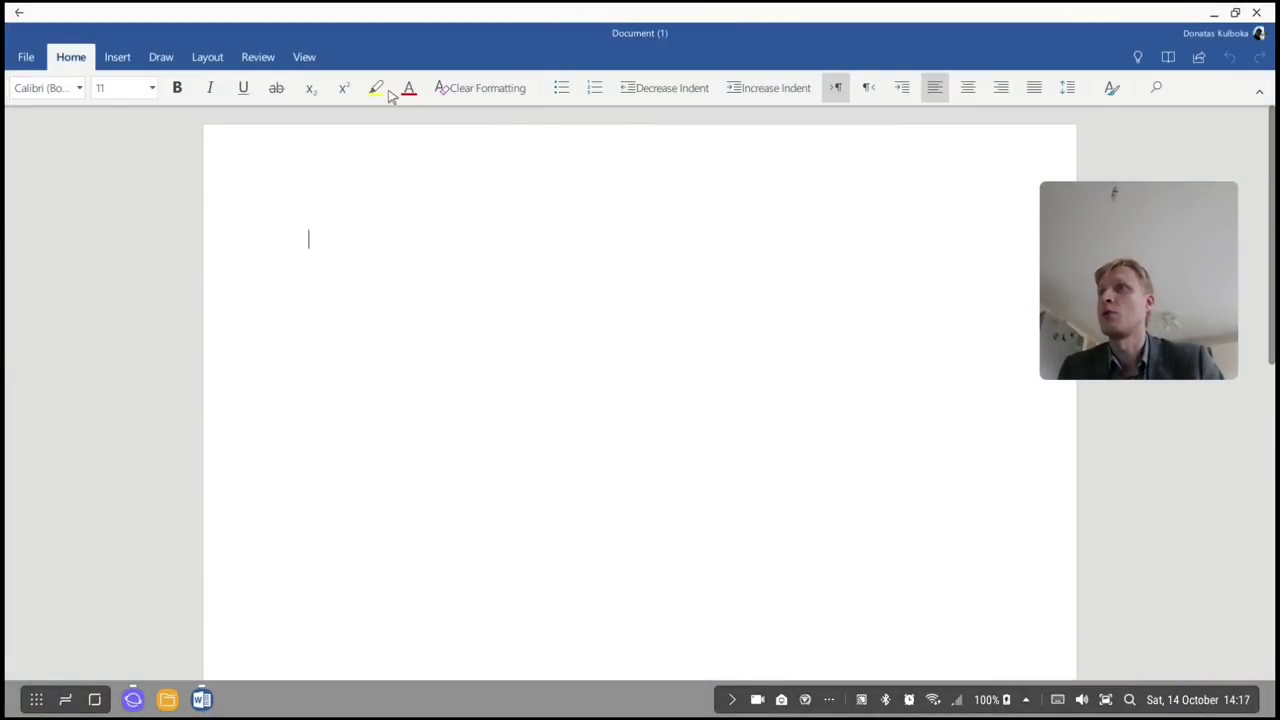
Look over the page layout and review tools of the blank document, and close Word.
{"action": "left_click", "coordinate": [208, 60]}
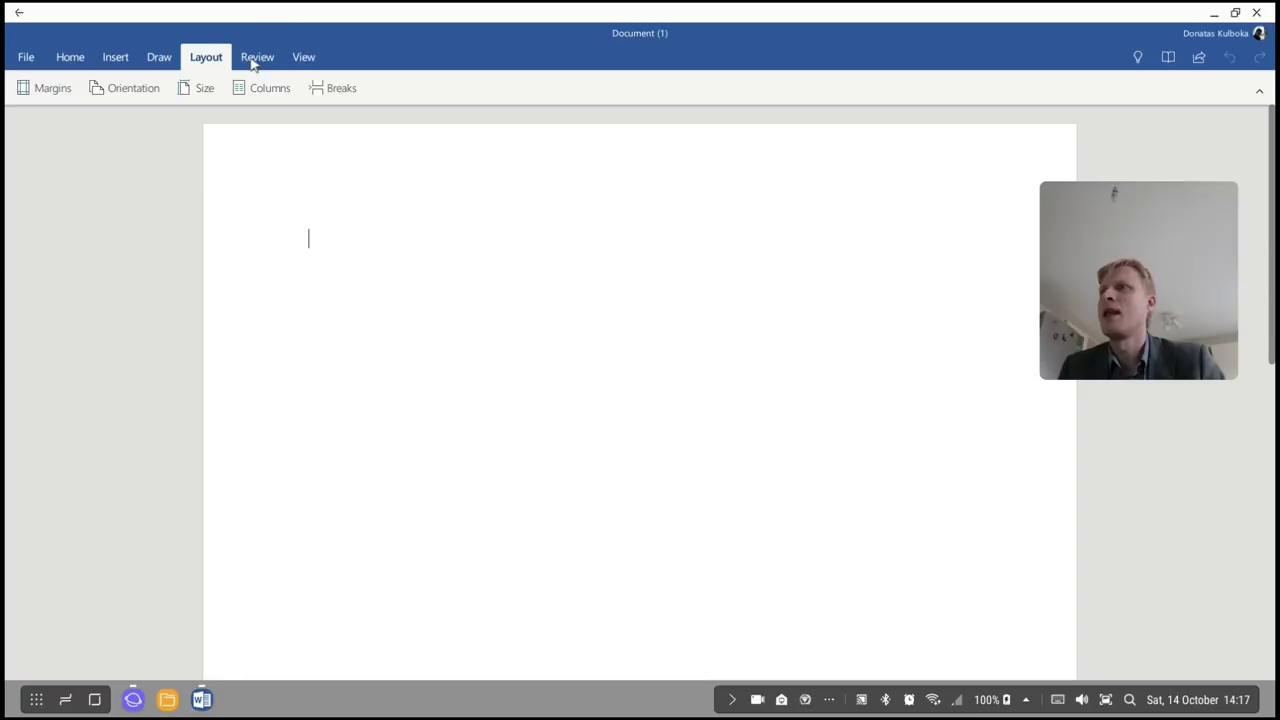
{"action": "left_click", "coordinate": [252, 60]}
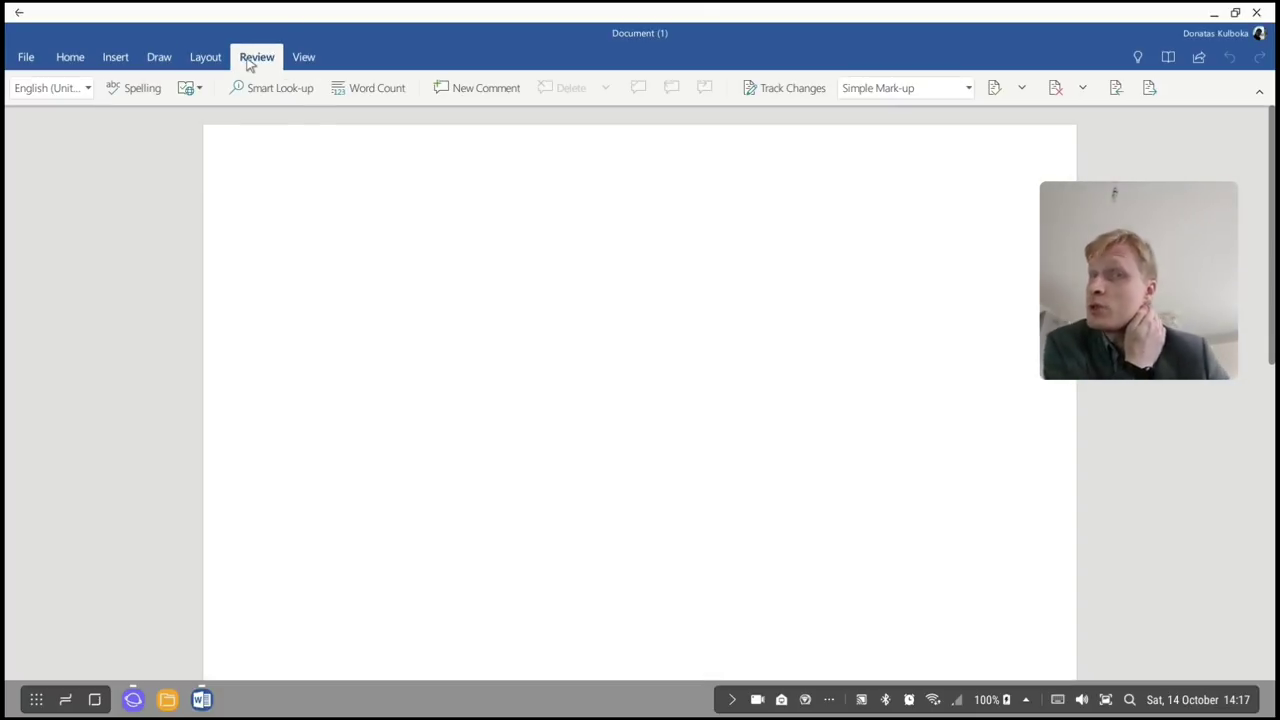
{"action": "left_click", "coordinate": [1257, 13]}
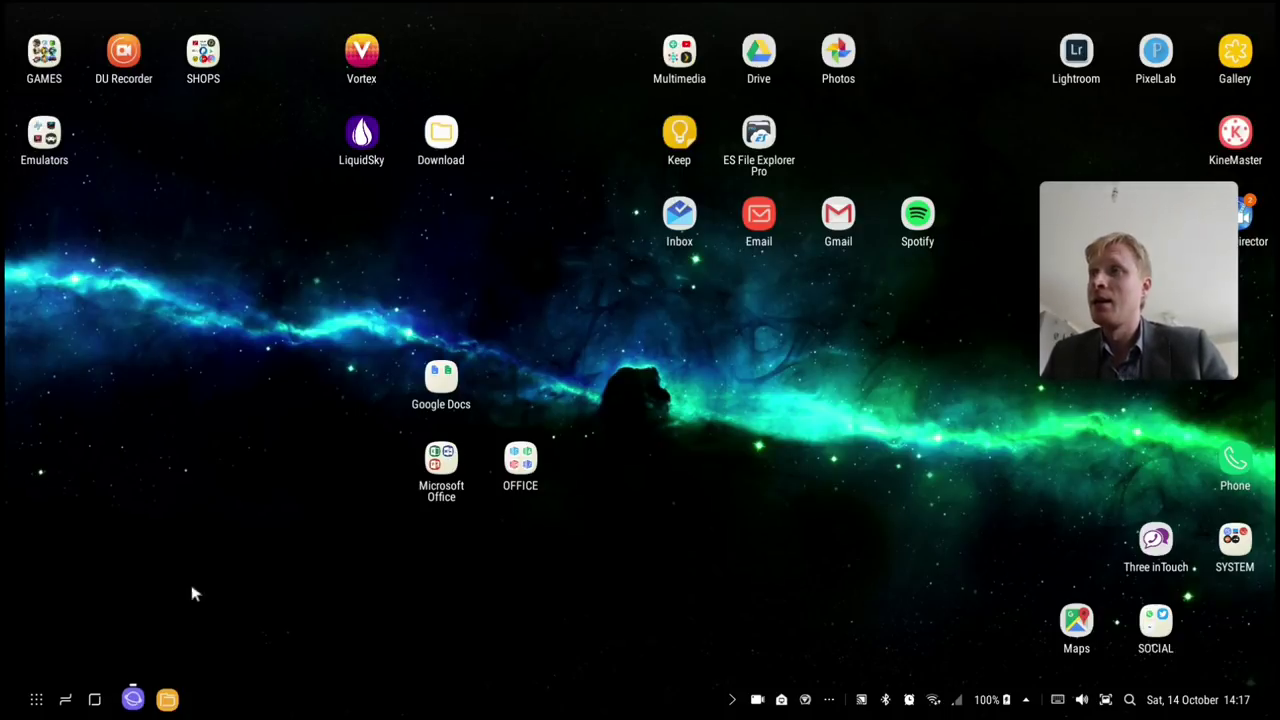
Switch to Google Drive in the browser and open the Youtube Demo spreadsheet from the Youtube Demo folder.
{"action": "key", "text": "alt+Tab"}
{"action": "left_click", "coordinate": [92, 78]}
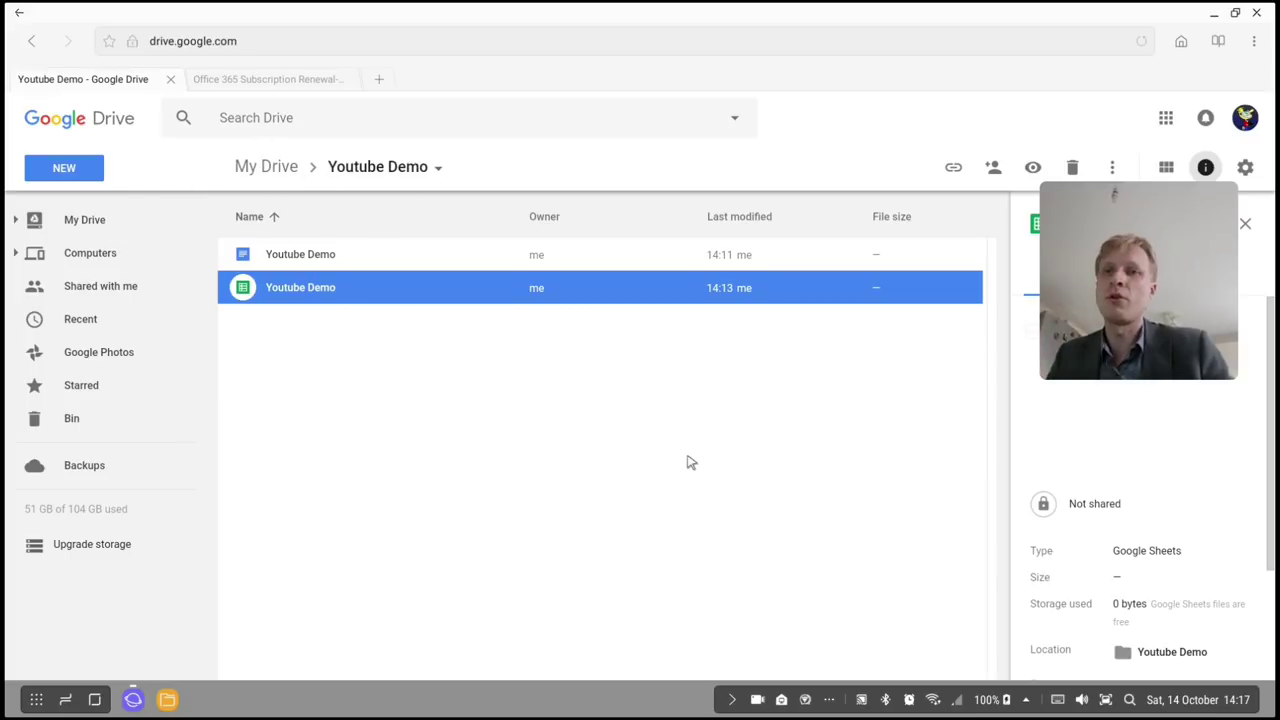
{"action": "left_click", "coordinate": [390, 379]}
{"action": "left_click", "coordinate": [66, 169]}
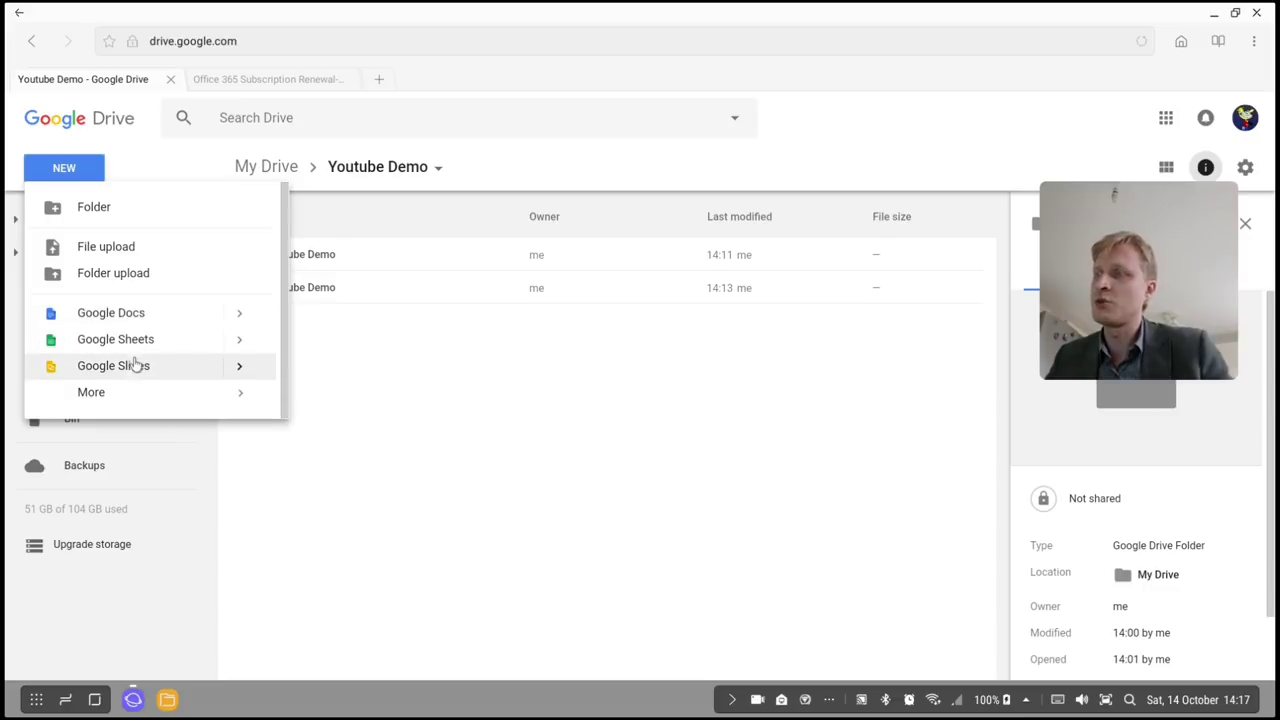
{"action": "left_click", "coordinate": [428, 449]}
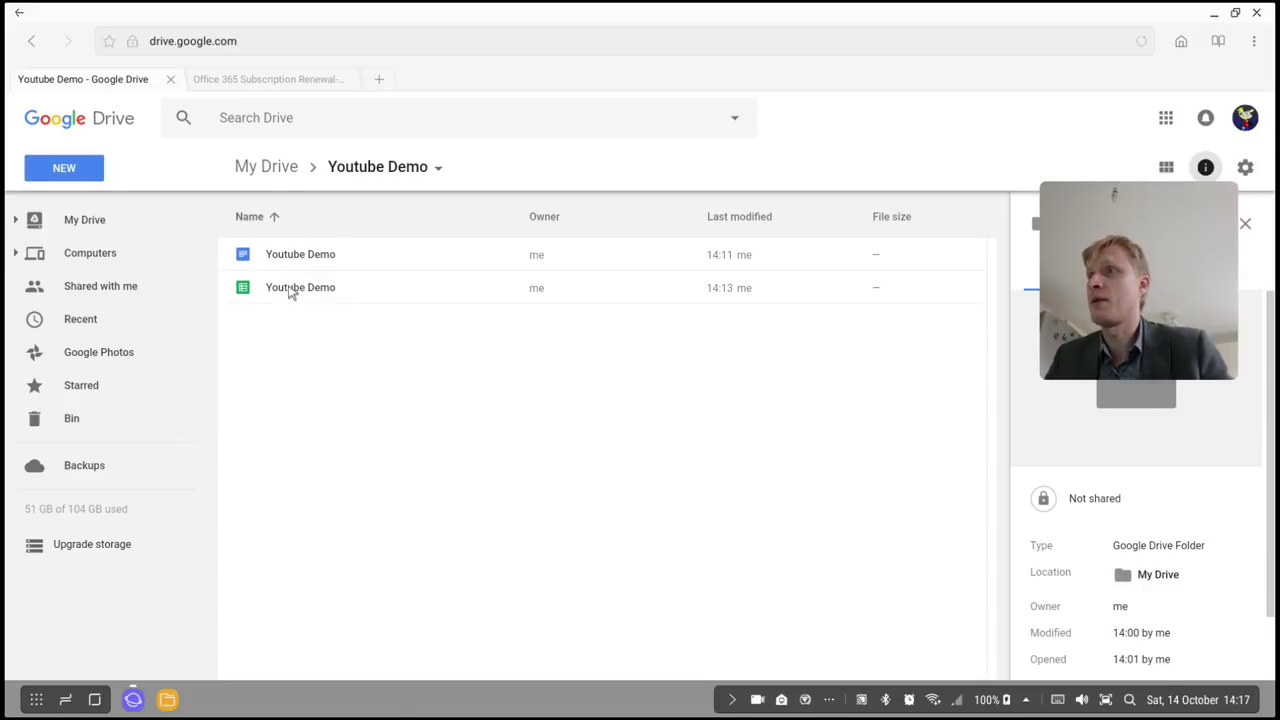
{"action": "double_click", "coordinate": [290, 290]}
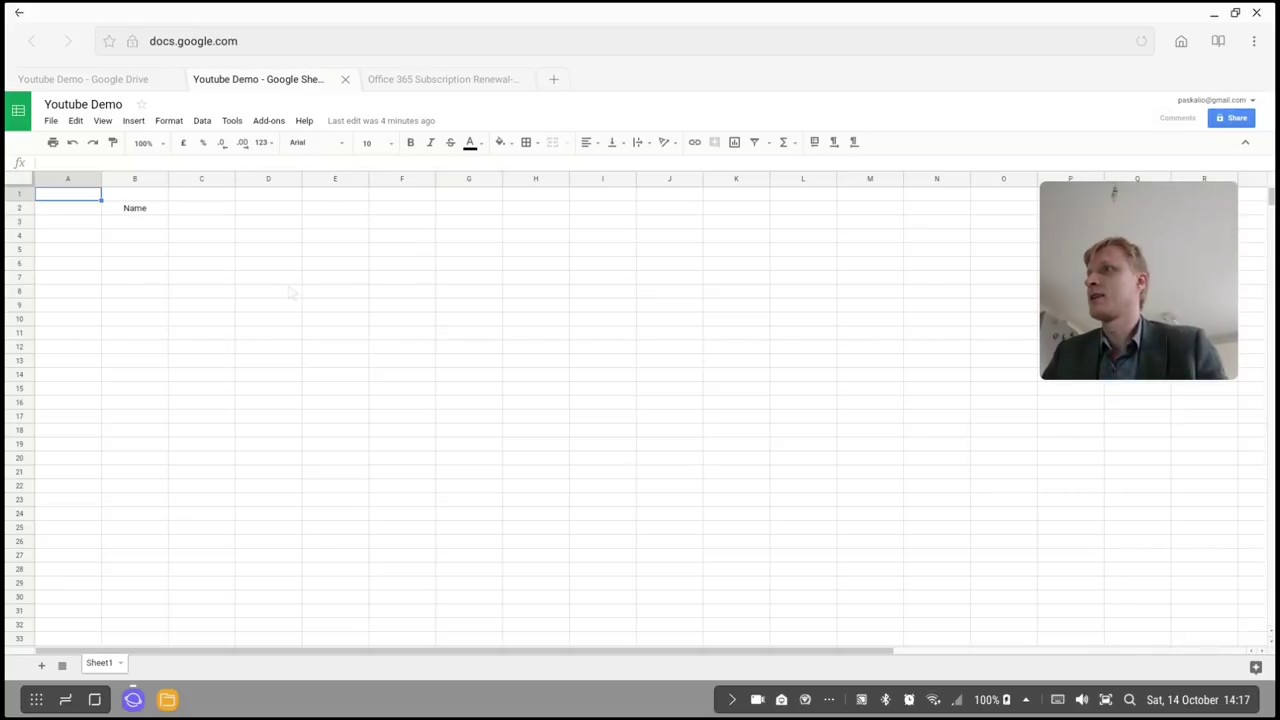
Clear the Name heading from B2 and enter Name in A1.
{"action": "left_click", "coordinate": [140, 212]}
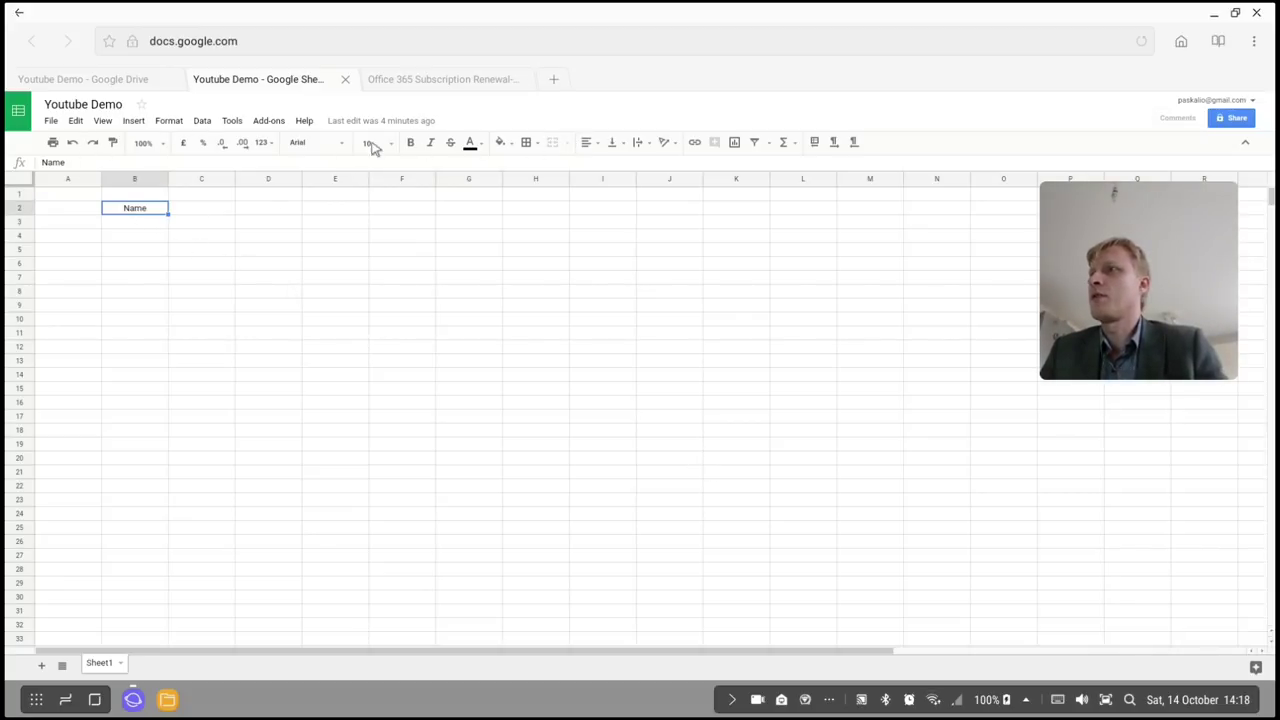
{"action": "key", "text": "Delete"}
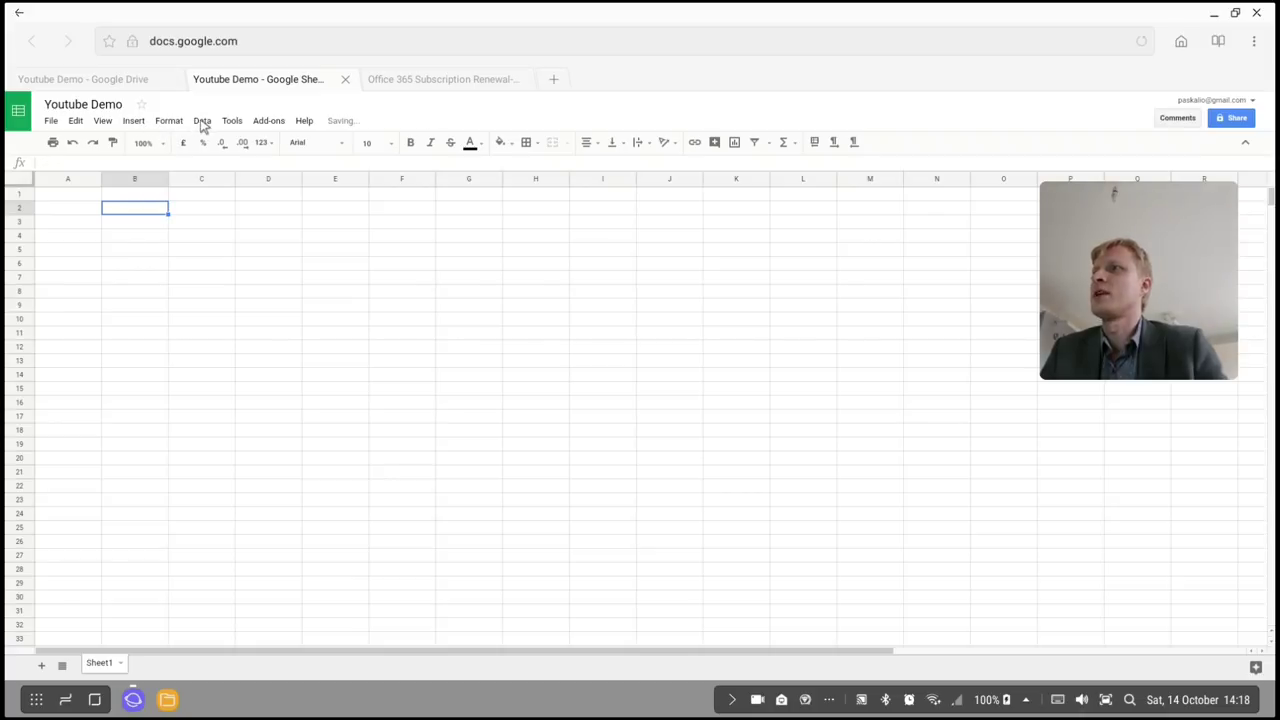
{"action": "left_click", "coordinate": [232, 124]}
{"action": "left_click", "coordinate": [201, 121]}
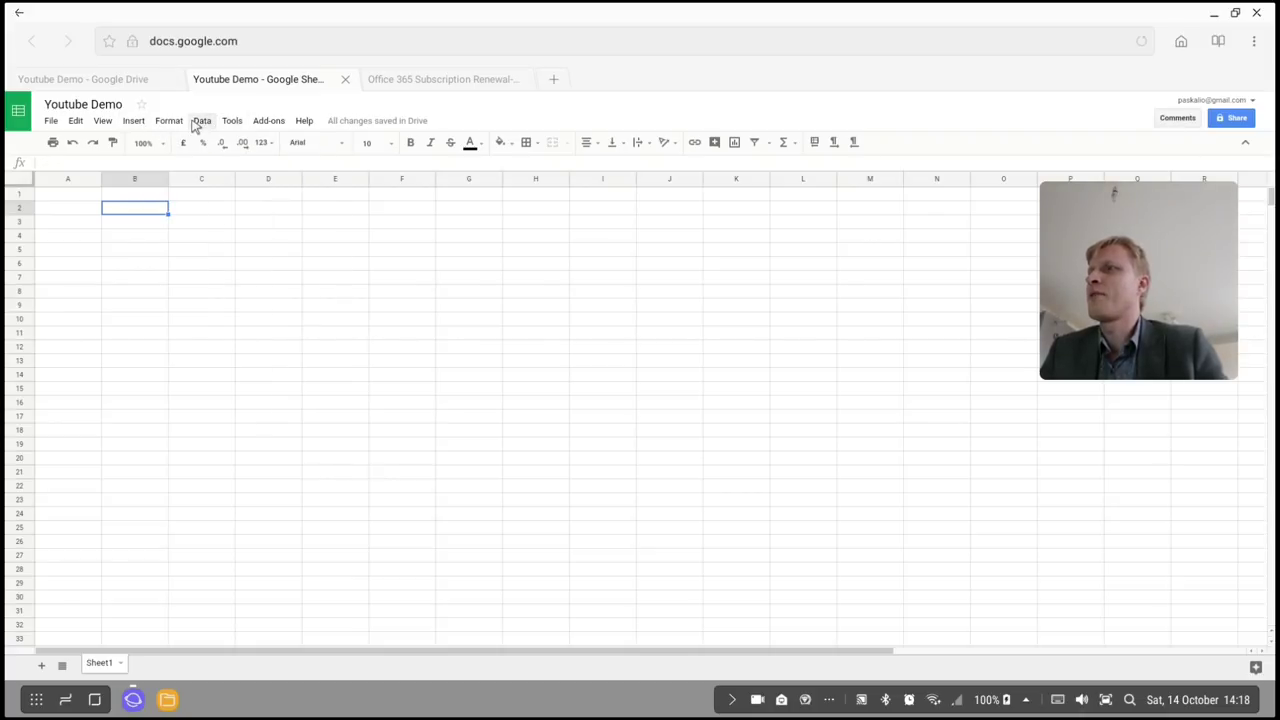
{"action": "left_click", "coordinate": [201, 121]}
{"action": "left_click", "coordinate": [63, 200]}
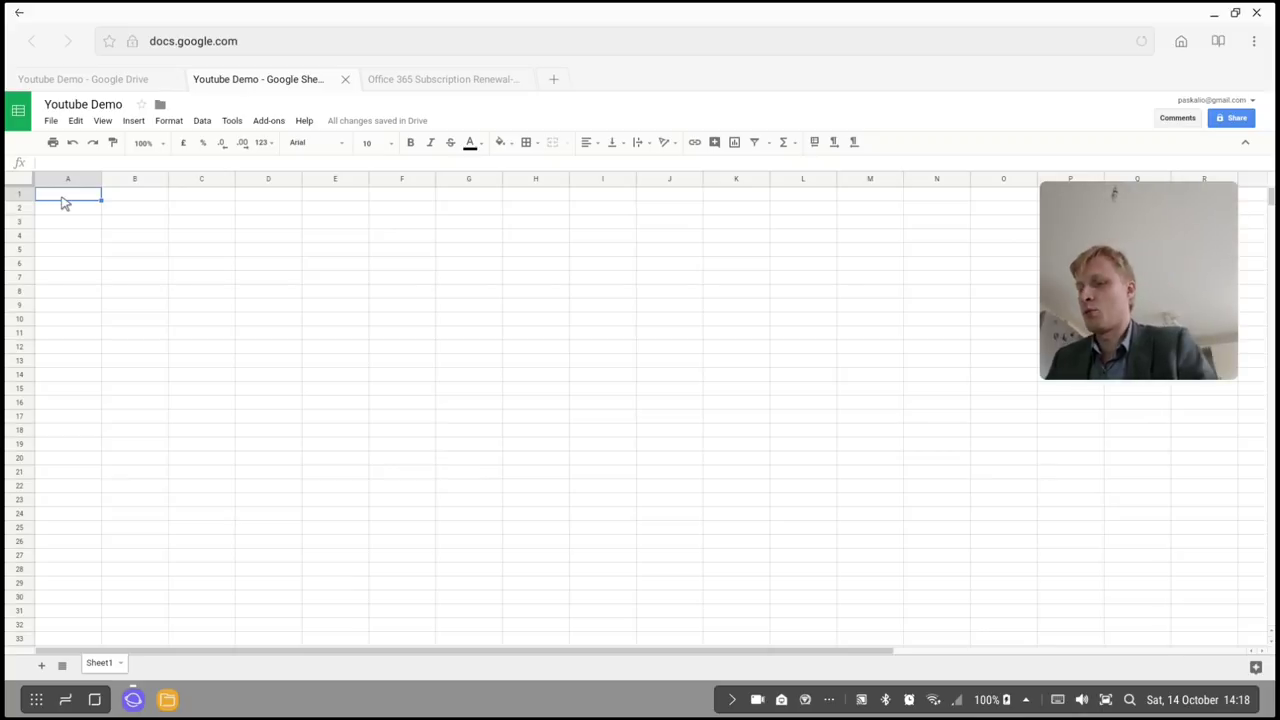
{"action": "type", "text": "Name"}
{"action": "left_click", "coordinate": [210, 312]}
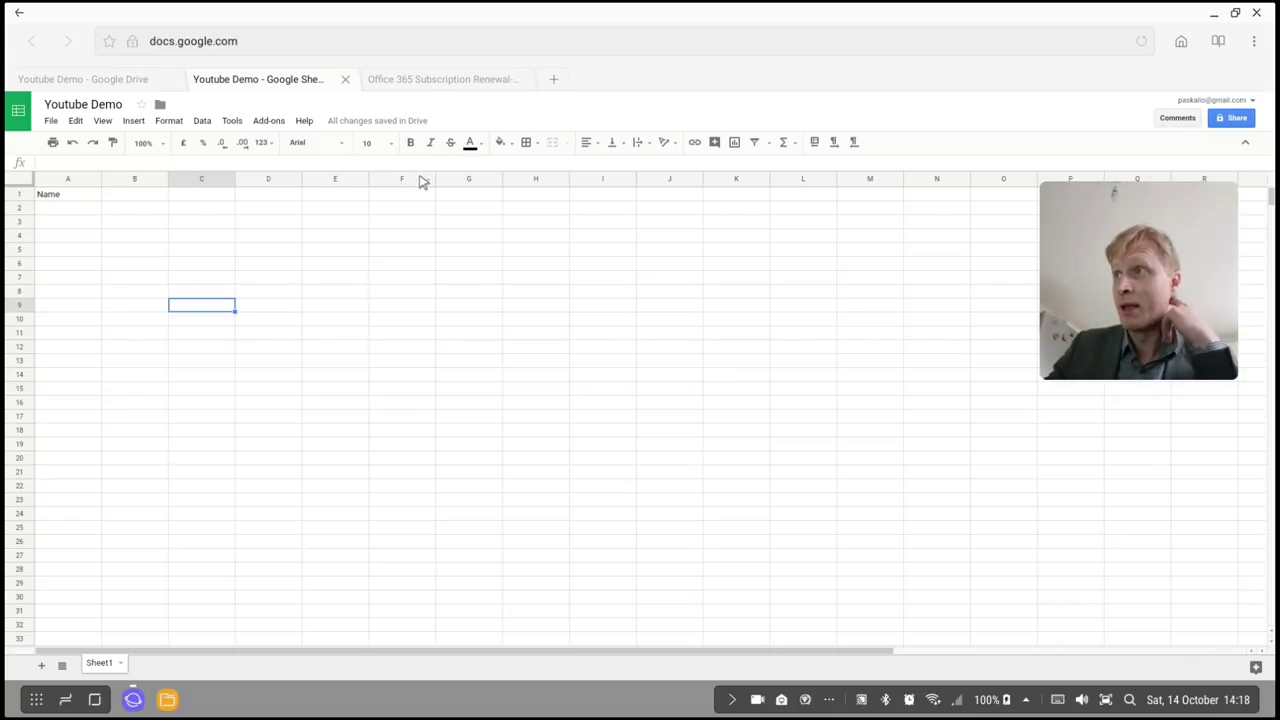
Look over the file formats offered for downloading the Youtube Demo spreadsheet.
{"action": "left_click", "coordinate": [55, 122]}
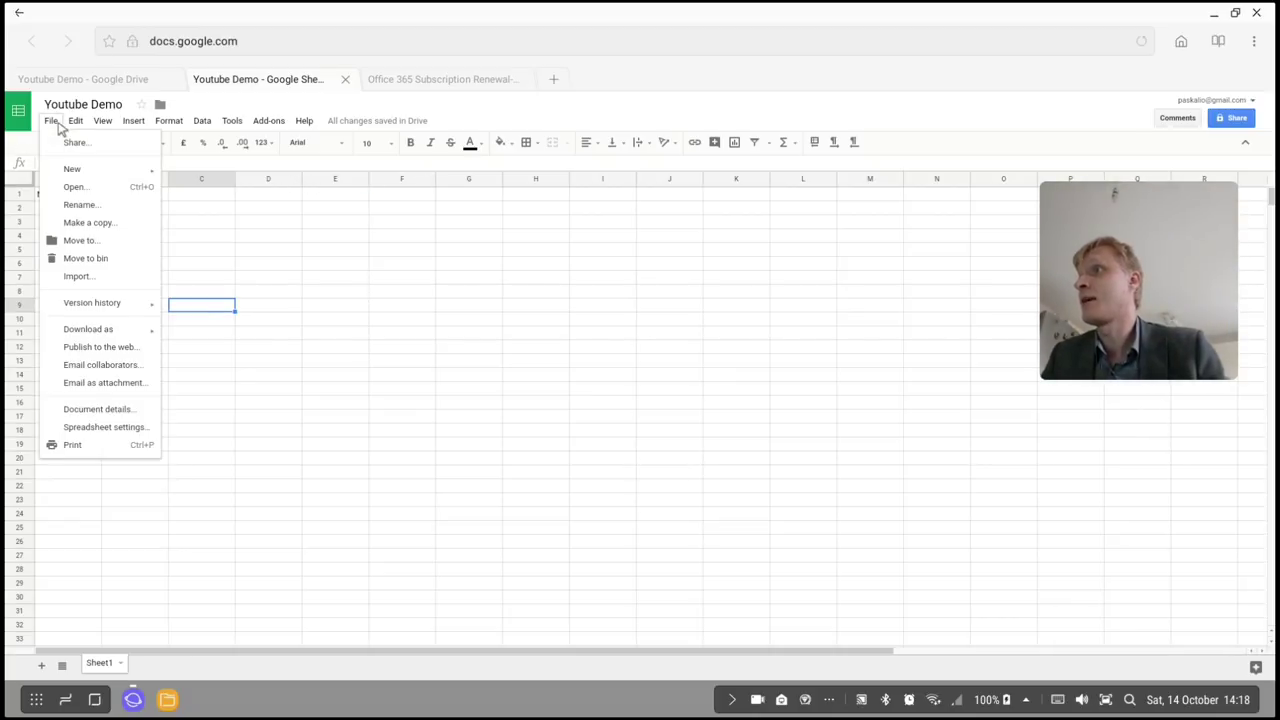
{"action": "mouse_move", "coordinate": [130, 331]}
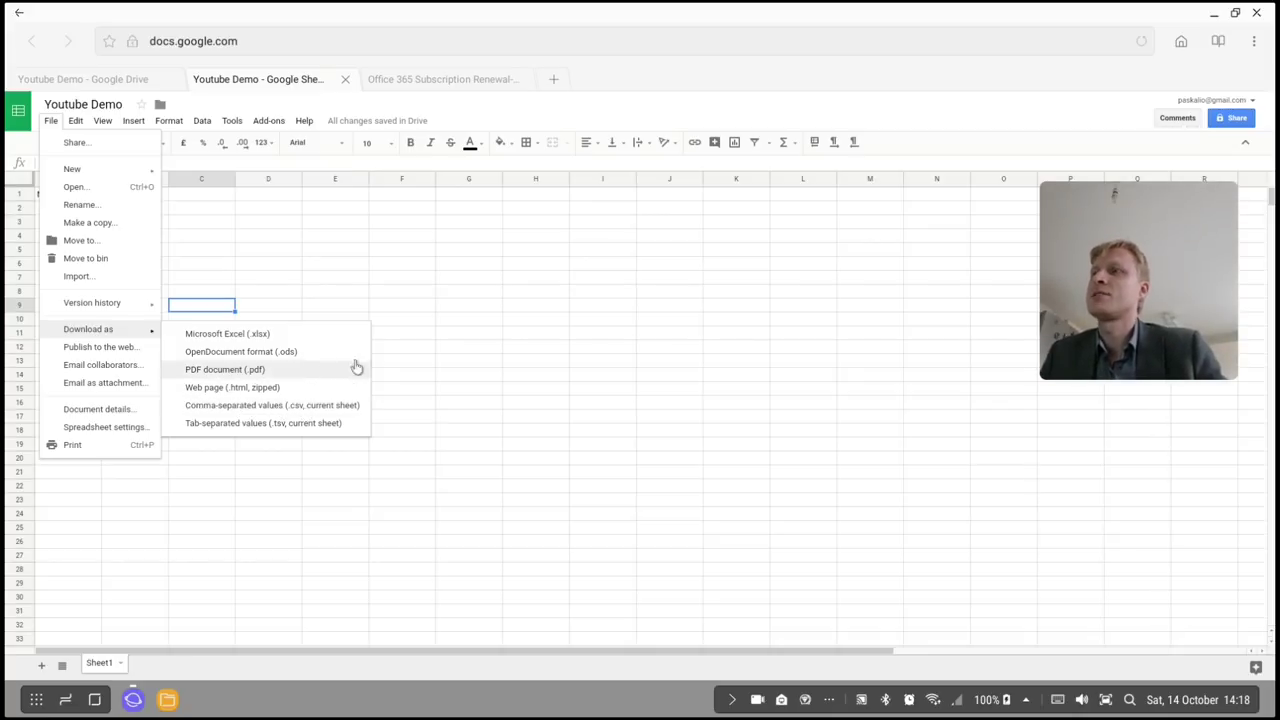
{"action": "left_click", "coordinate": [397, 306]}
{"action": "left_click", "coordinate": [112, 224]}
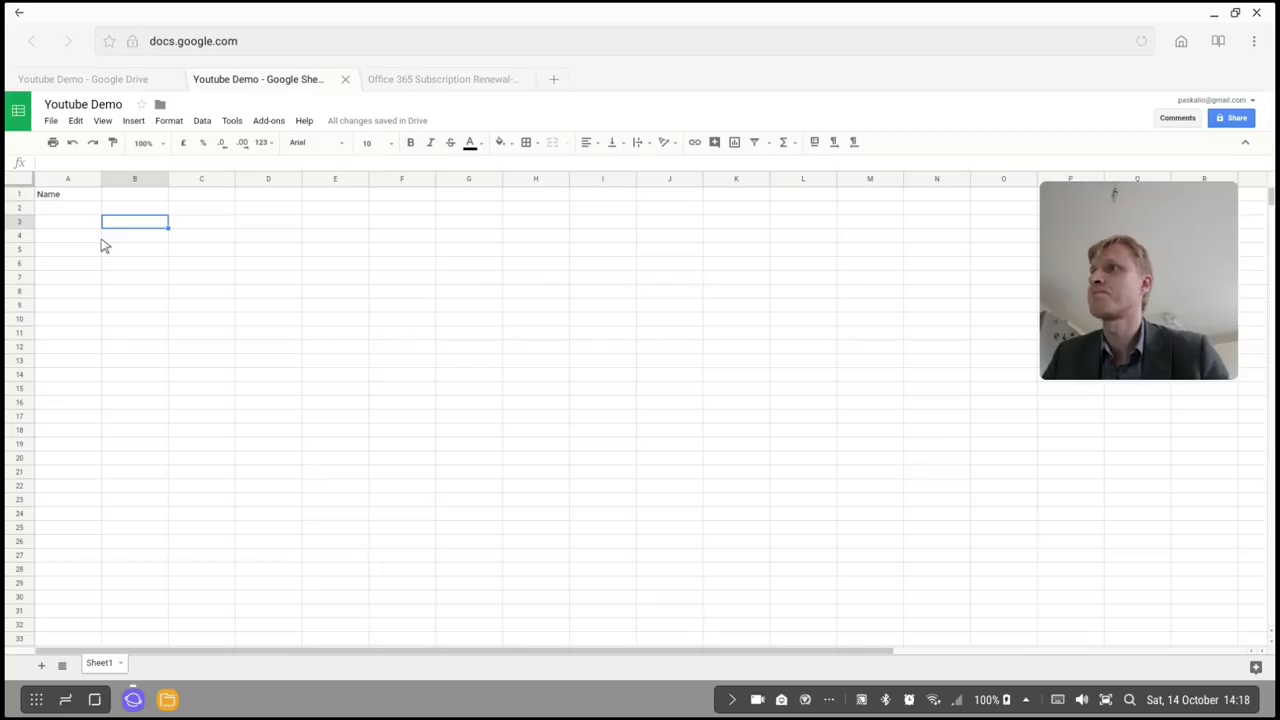
{"action": "left_click", "coordinate": [340, 307]}
{"action": "left_click", "coordinate": [246, 320]}
{"action": "left_click", "coordinate": [320, 377]}
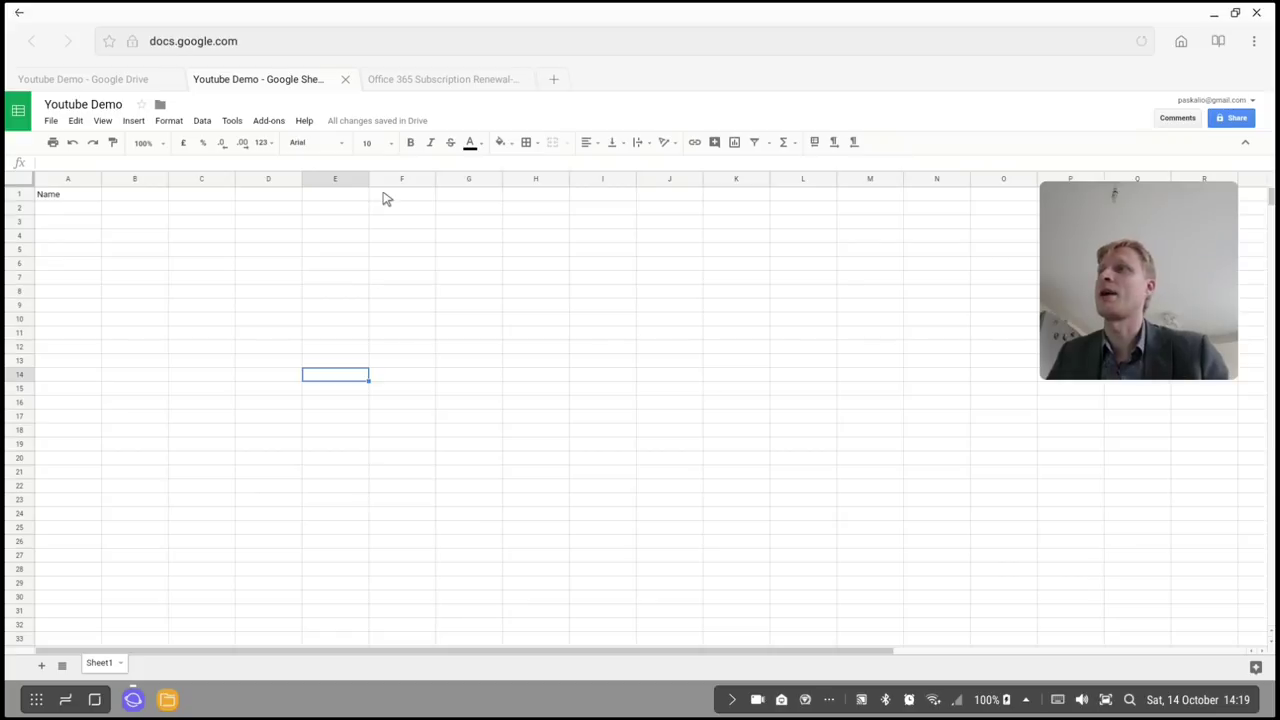
{"action": "left_click", "coordinate": [393, 245]}
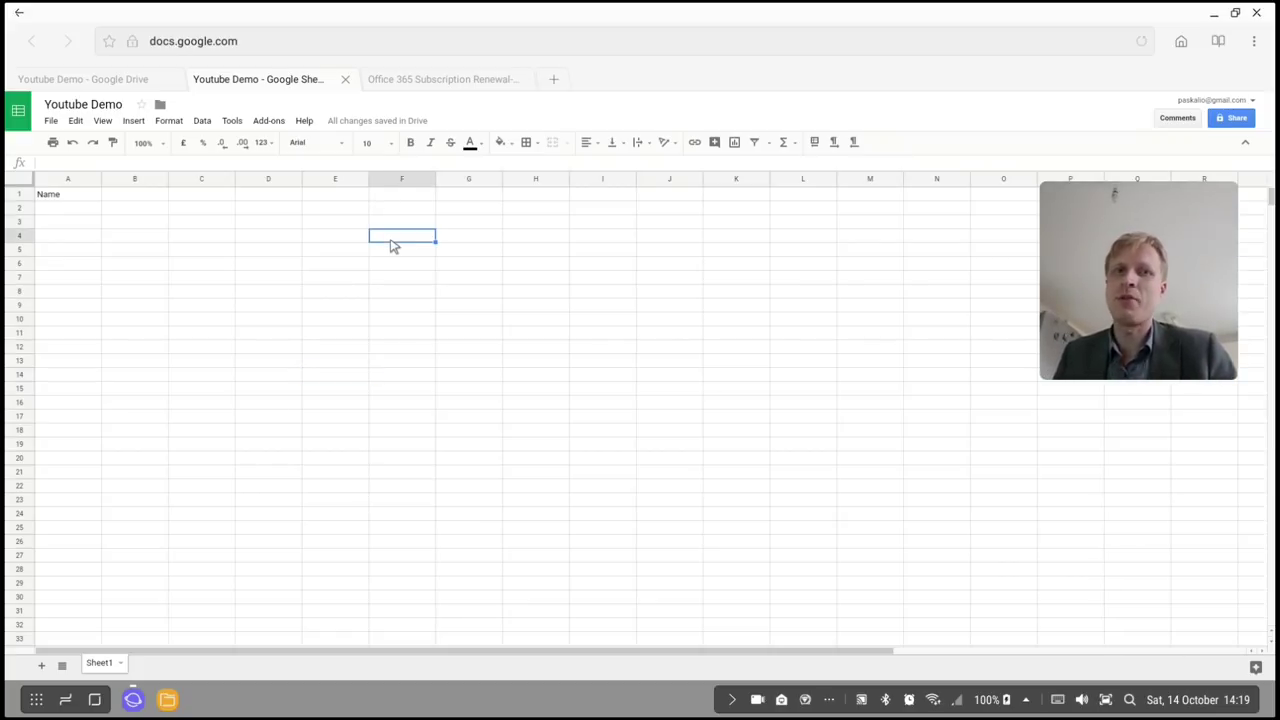
{"action": "left_click", "coordinate": [358, 306]}
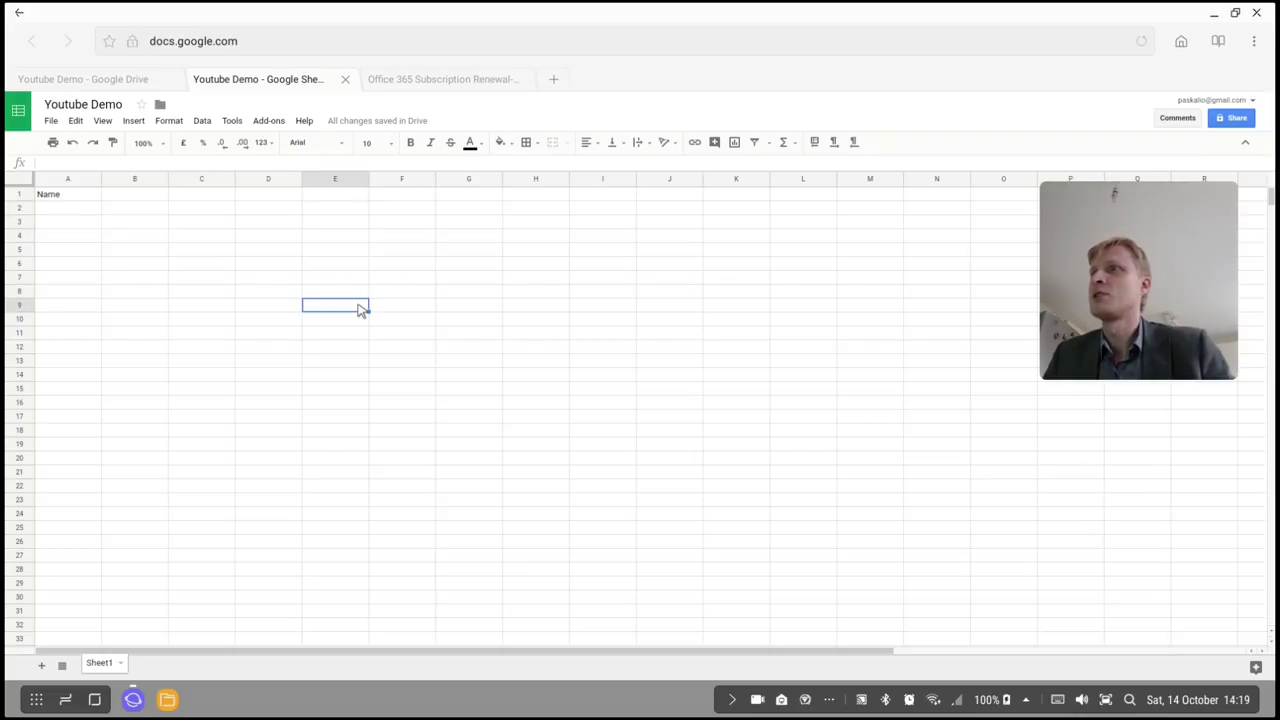
Close the browser, search the installed apps for "gala" and open the Galaxy Apps store.
{"action": "left_click", "coordinate": [1258, 13]}
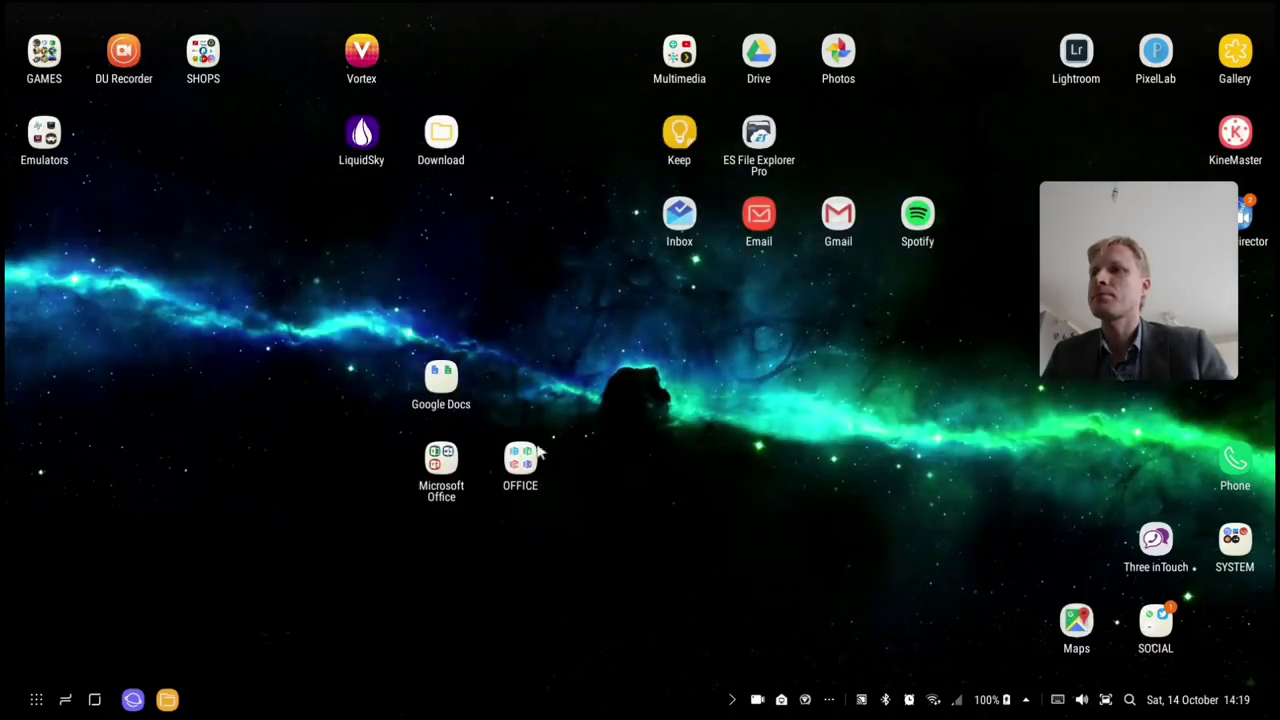
{"action": "left_click", "coordinate": [36, 699]}
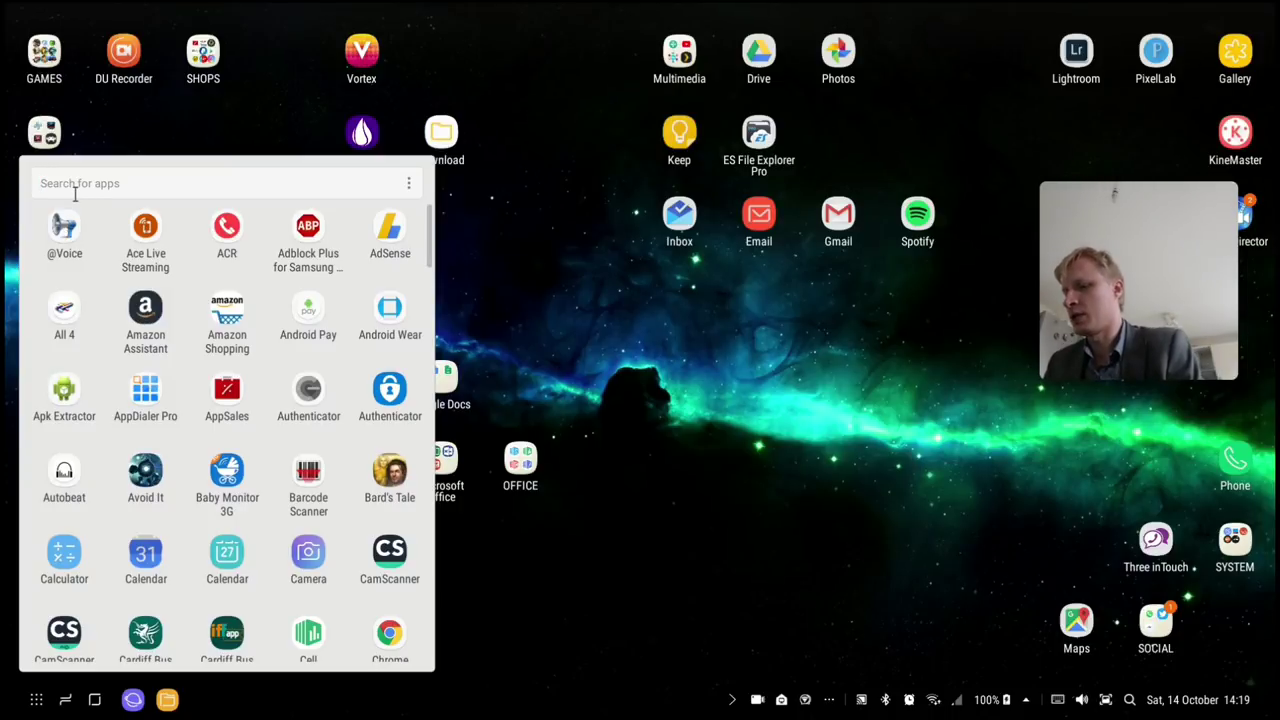
{"action": "type", "text": "gala"}
{"action": "left_click", "coordinate": [62, 265]}
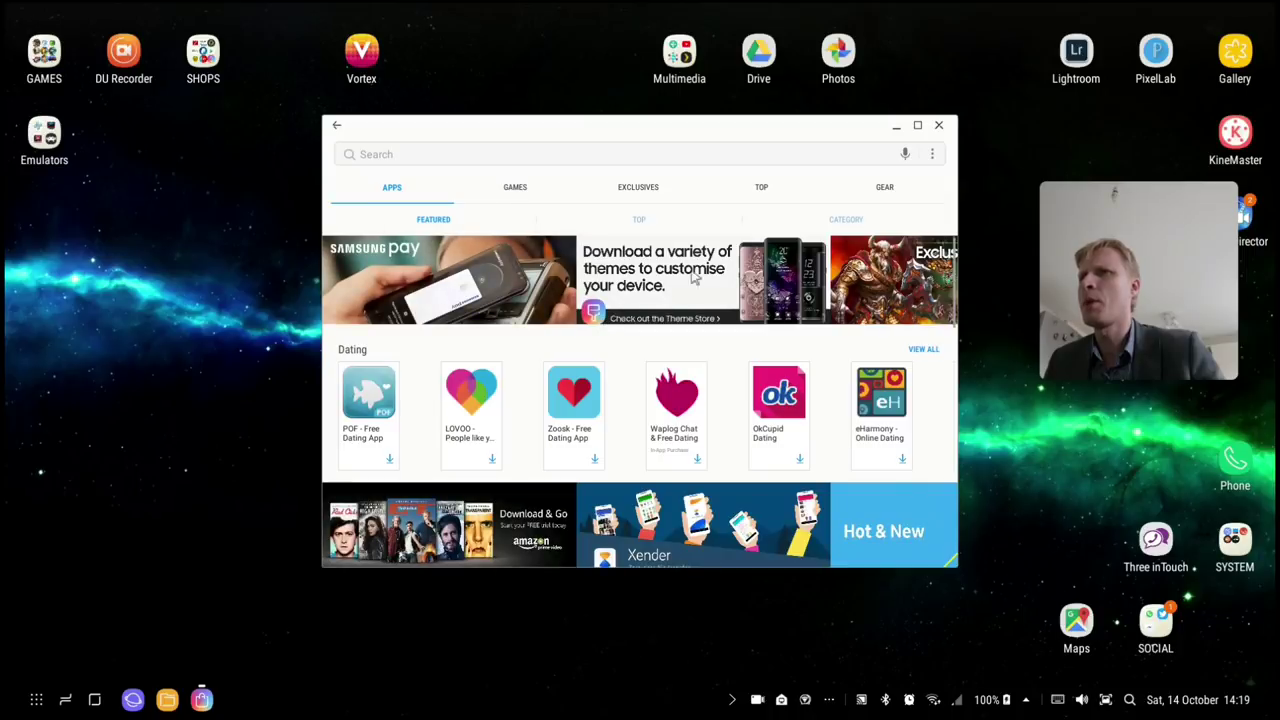
View the Hancom Office page and its first screenshot among the exclusive apps for Samsung DeX, and close the store.
{"action": "left_click", "coordinate": [639, 188]}
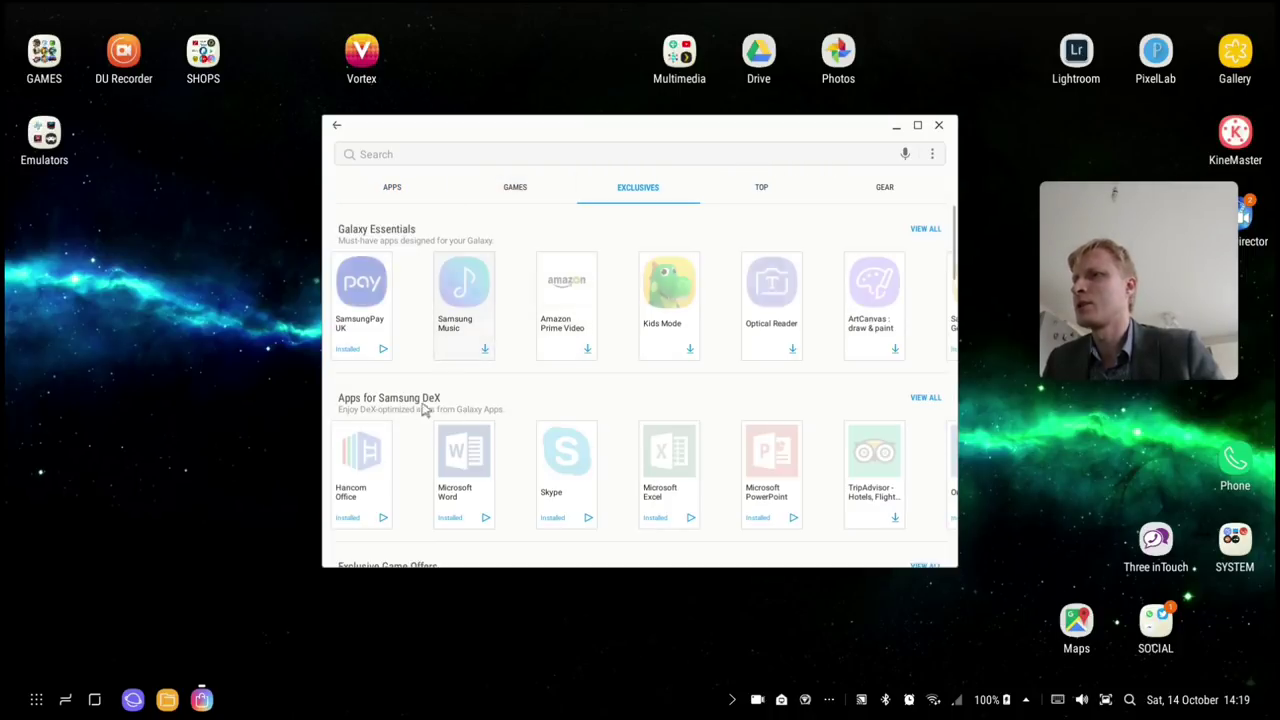
{"action": "left_click", "coordinate": [388, 466]}
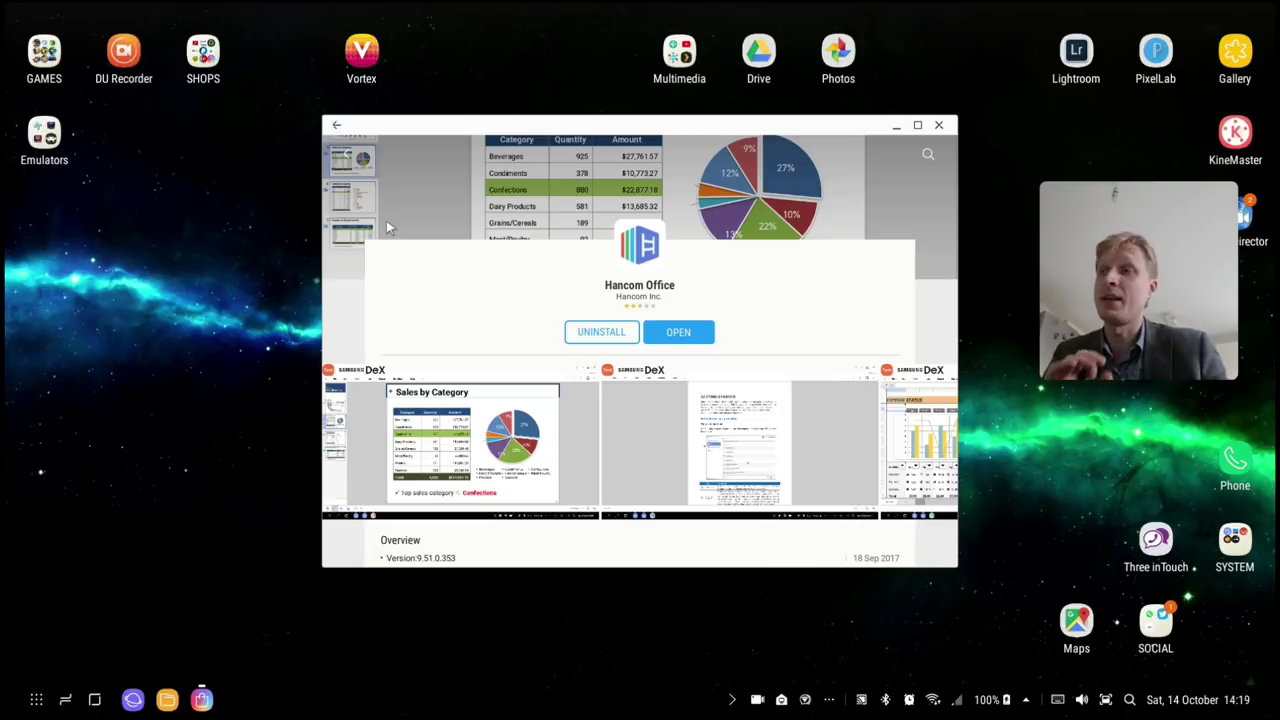
{"action": "left_click", "coordinate": [455, 472]}
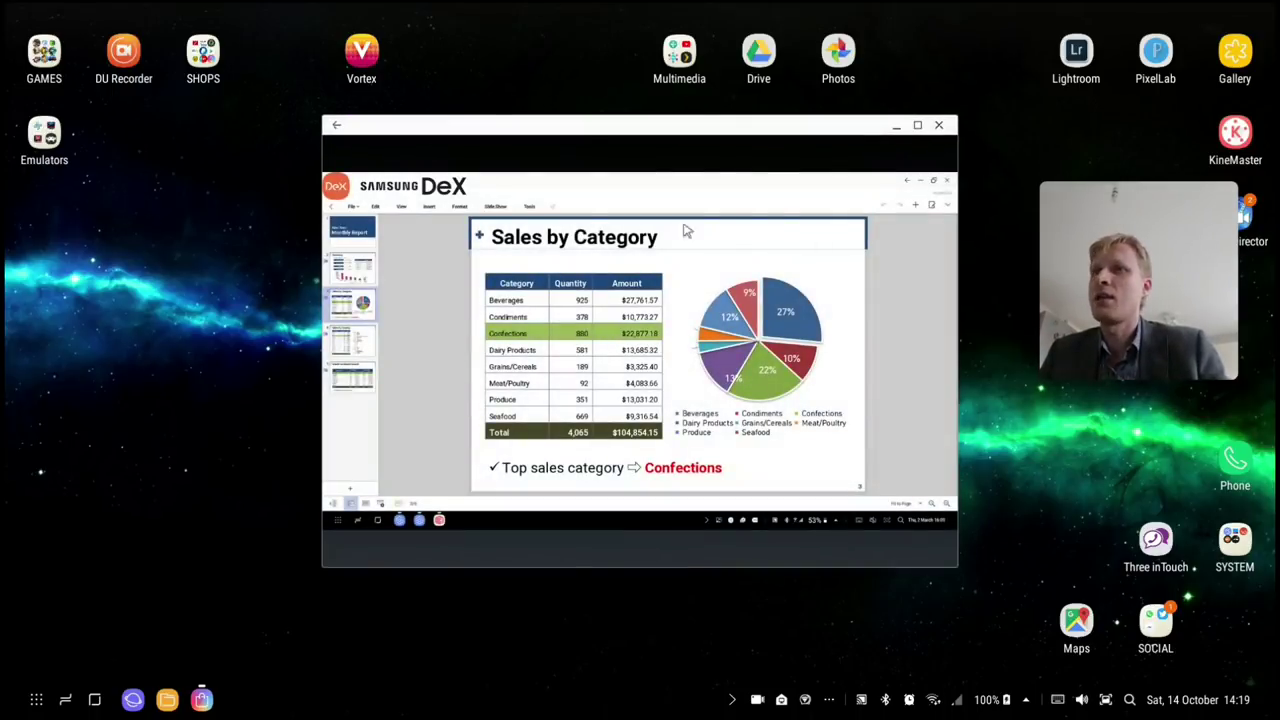
{"action": "left_click", "coordinate": [939, 127]}
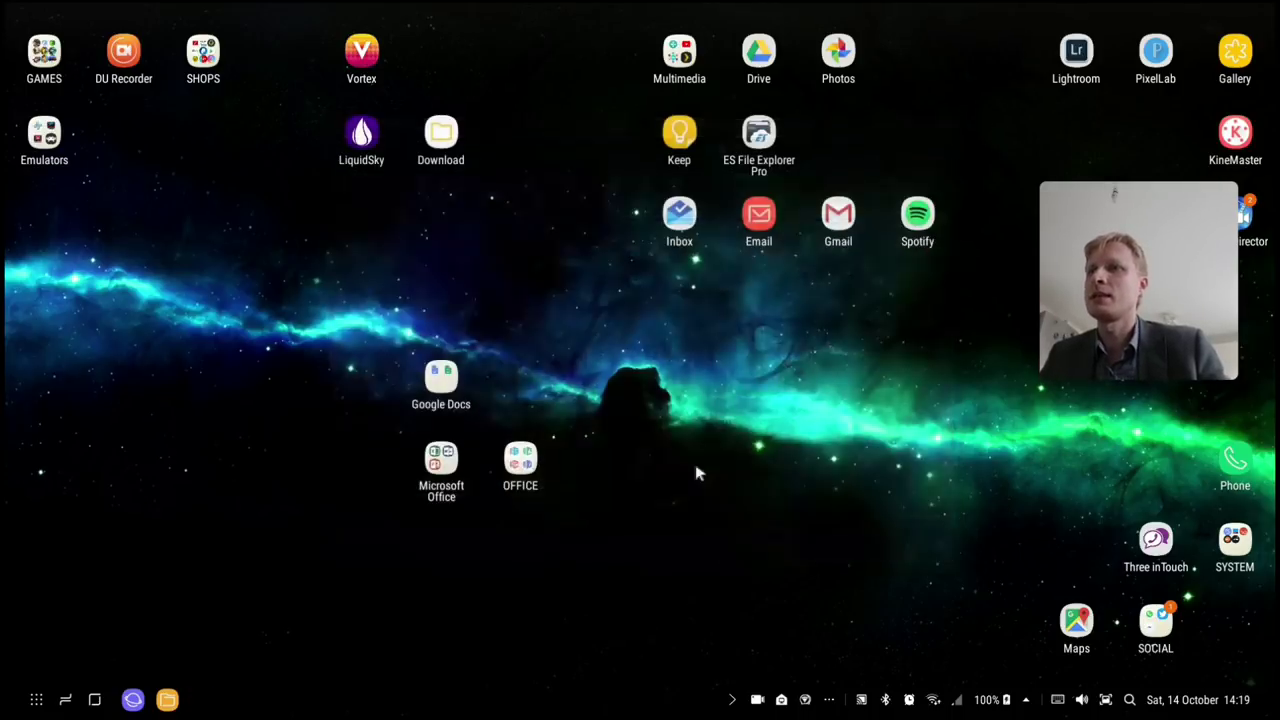
Open Hwp from the OFFICE folder to view its start screen, and close it.
{"action": "left_click", "coordinate": [528, 480]}
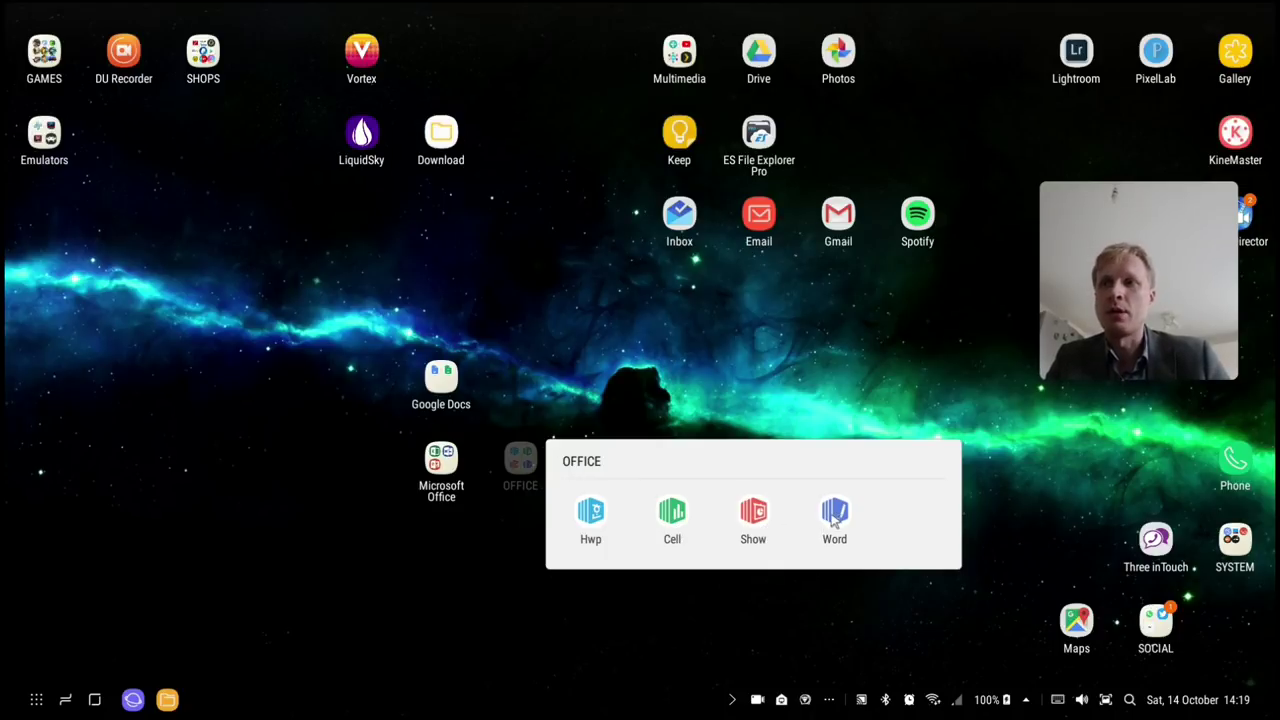
{"action": "left_click", "coordinate": [597, 514]}
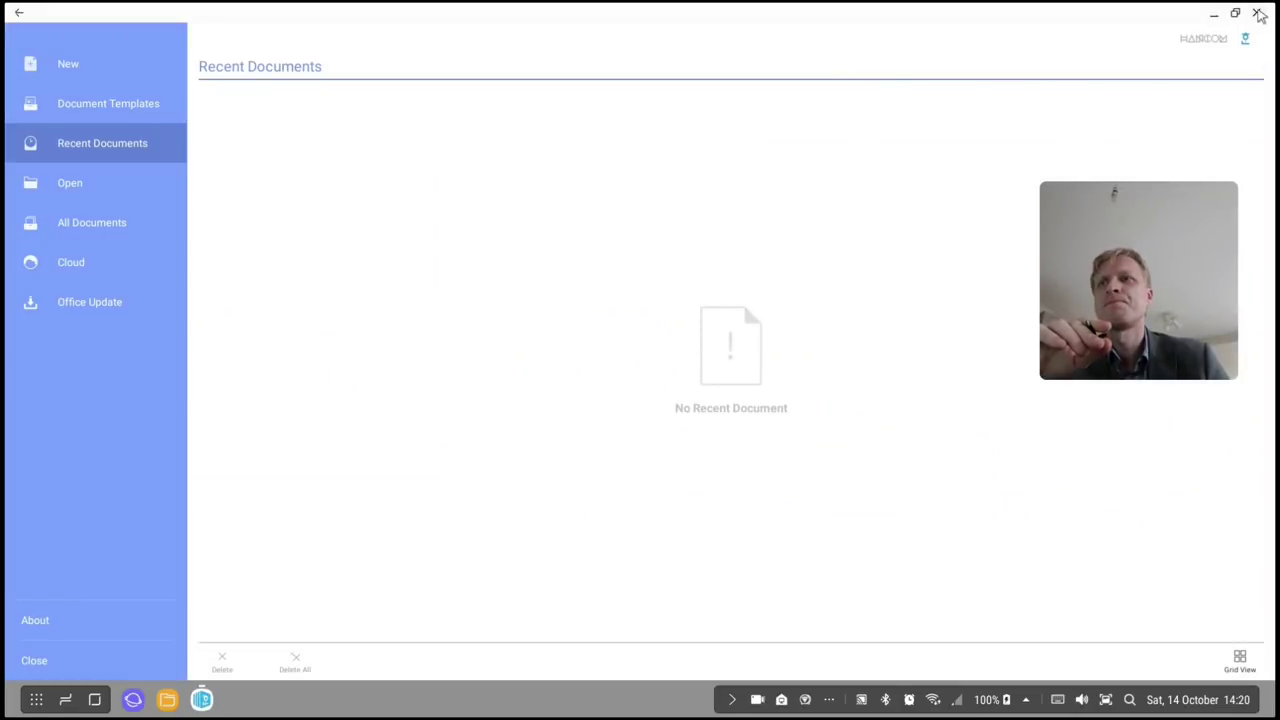
{"action": "left_click", "coordinate": [1257, 13]}
Open Hancom Word and browse the second Google Drive cloud account to its Youtube Demo folder.
{"action": "left_click", "coordinate": [520, 456]}
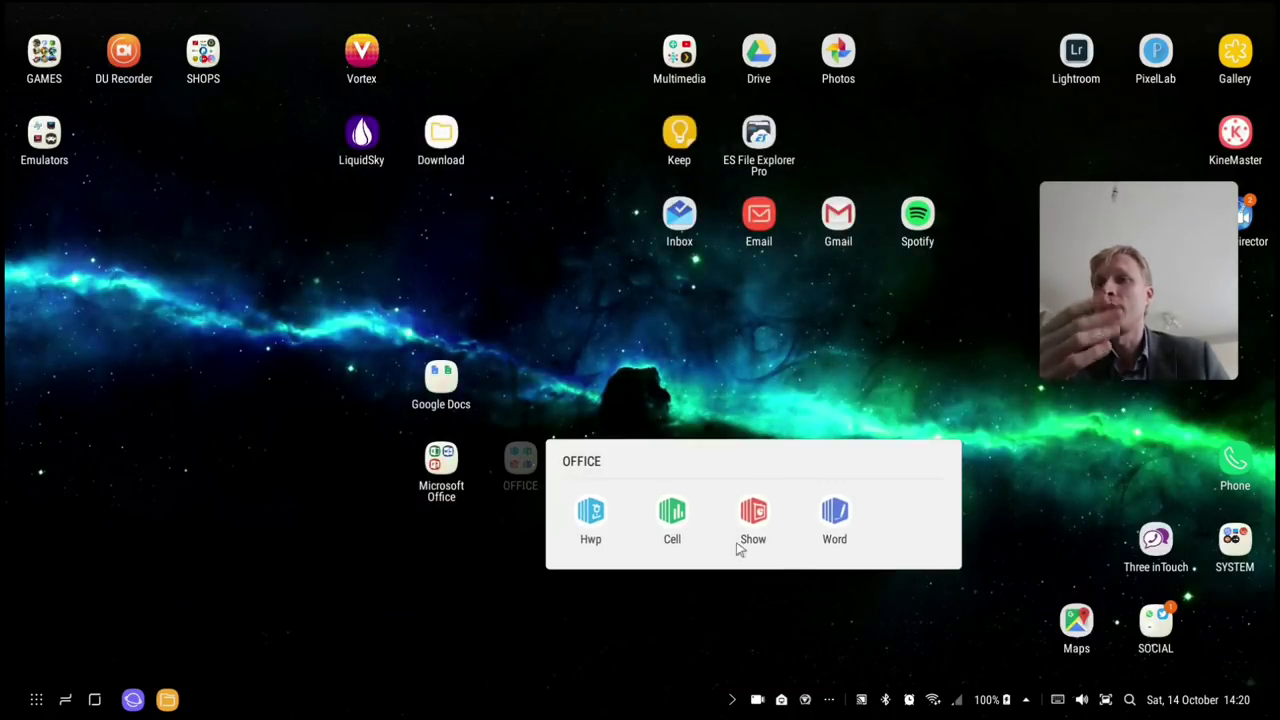
{"action": "left_click", "coordinate": [835, 514]}
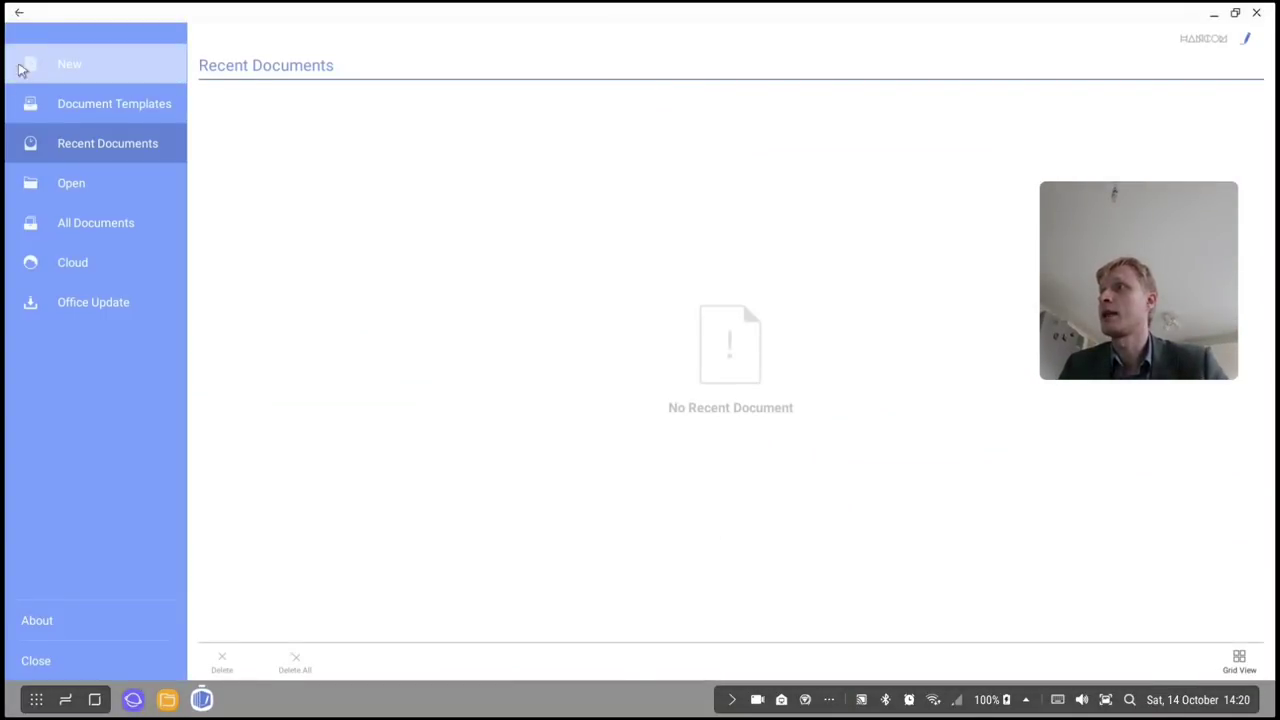
{"action": "left_click", "coordinate": [73, 267]}
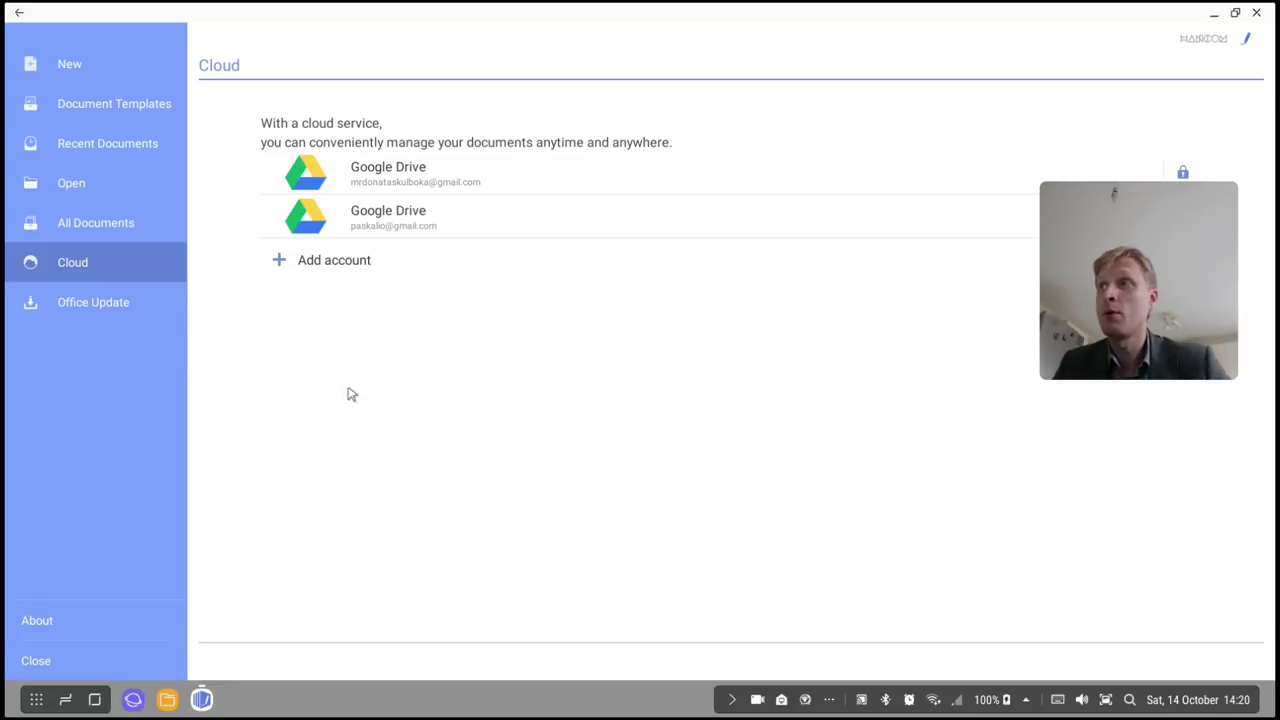
{"action": "left_click", "coordinate": [423, 216]}
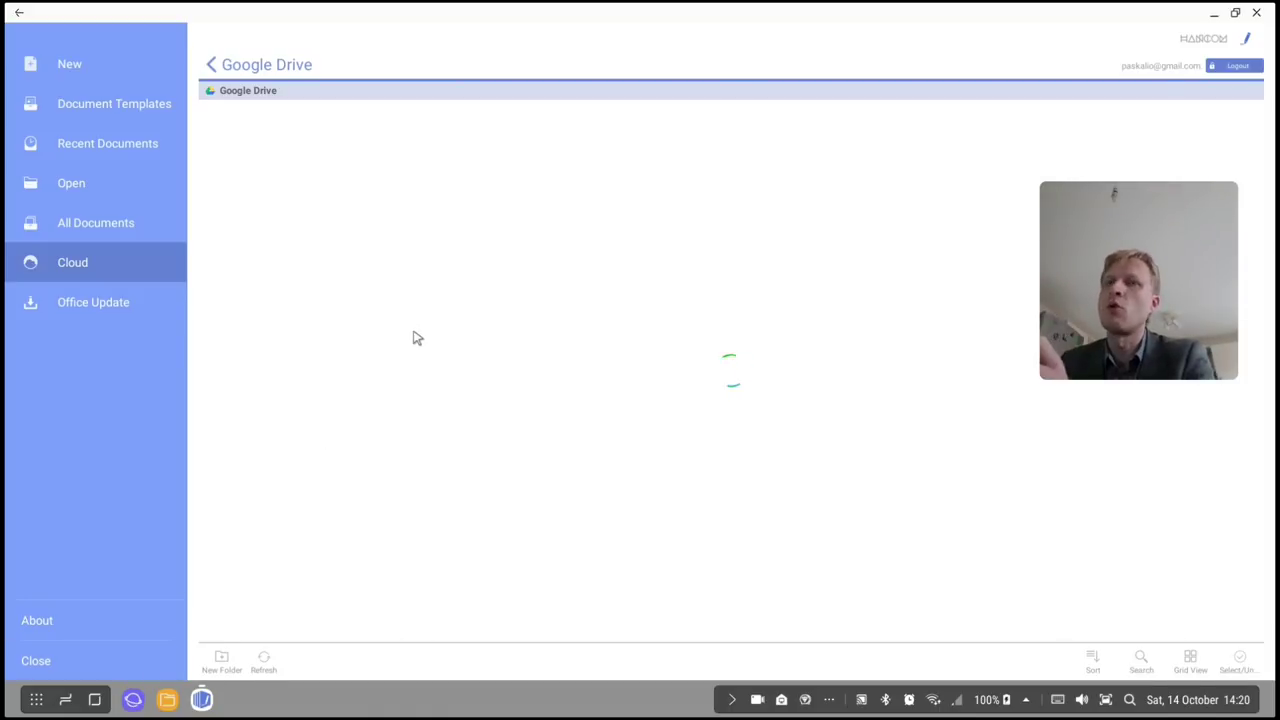
{"action": "scroll", "coordinate": [346, 549], "scroll_direction": "down", "scroll_amount": 5}
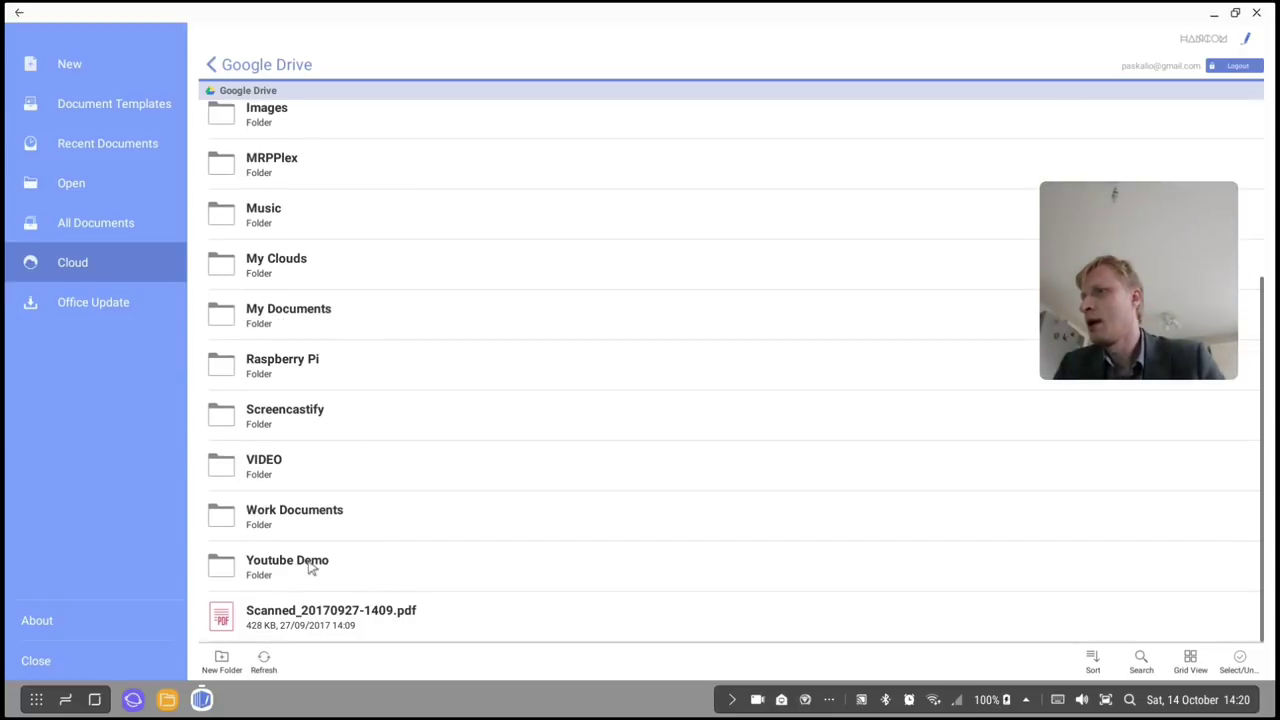
{"action": "left_click", "coordinate": [312, 566]}
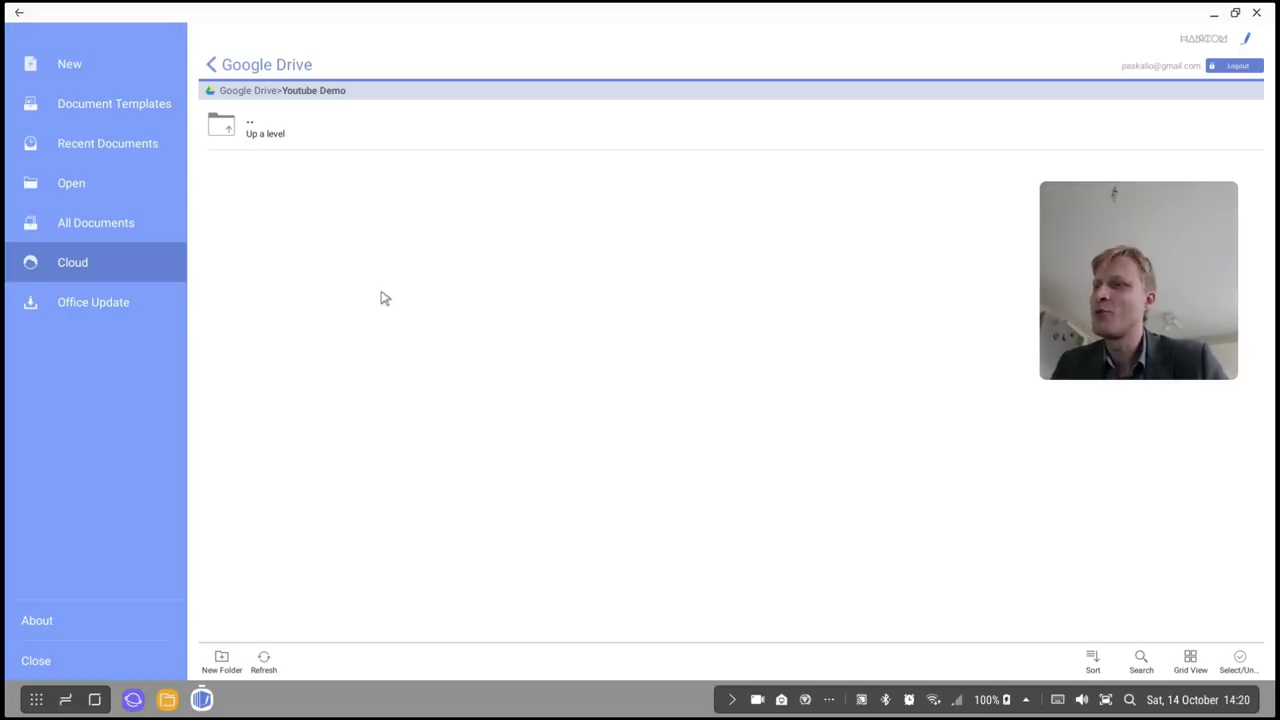
Switch back to the browser and download the Youtube Demo spreadsheet in Microsoft Excel (.xlsx) format.
{"action": "left_click", "coordinate": [160, 668]}
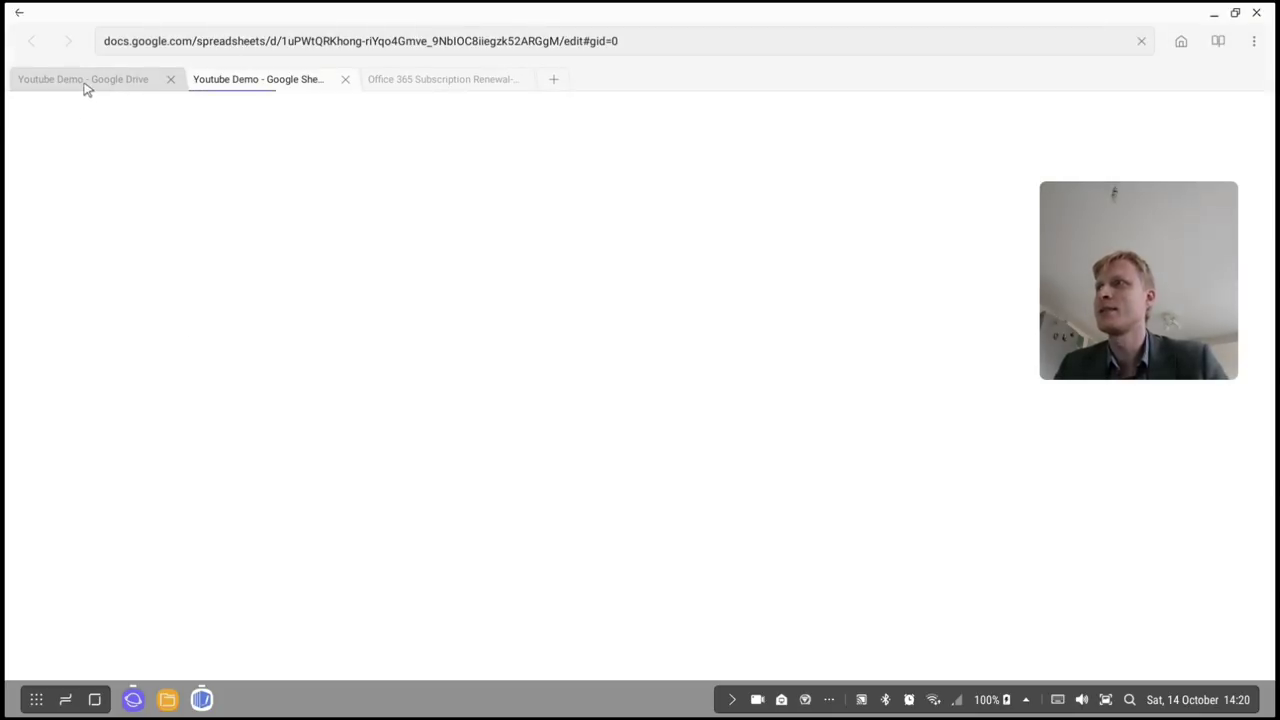
{"action": "left_click", "coordinate": [85, 89]}
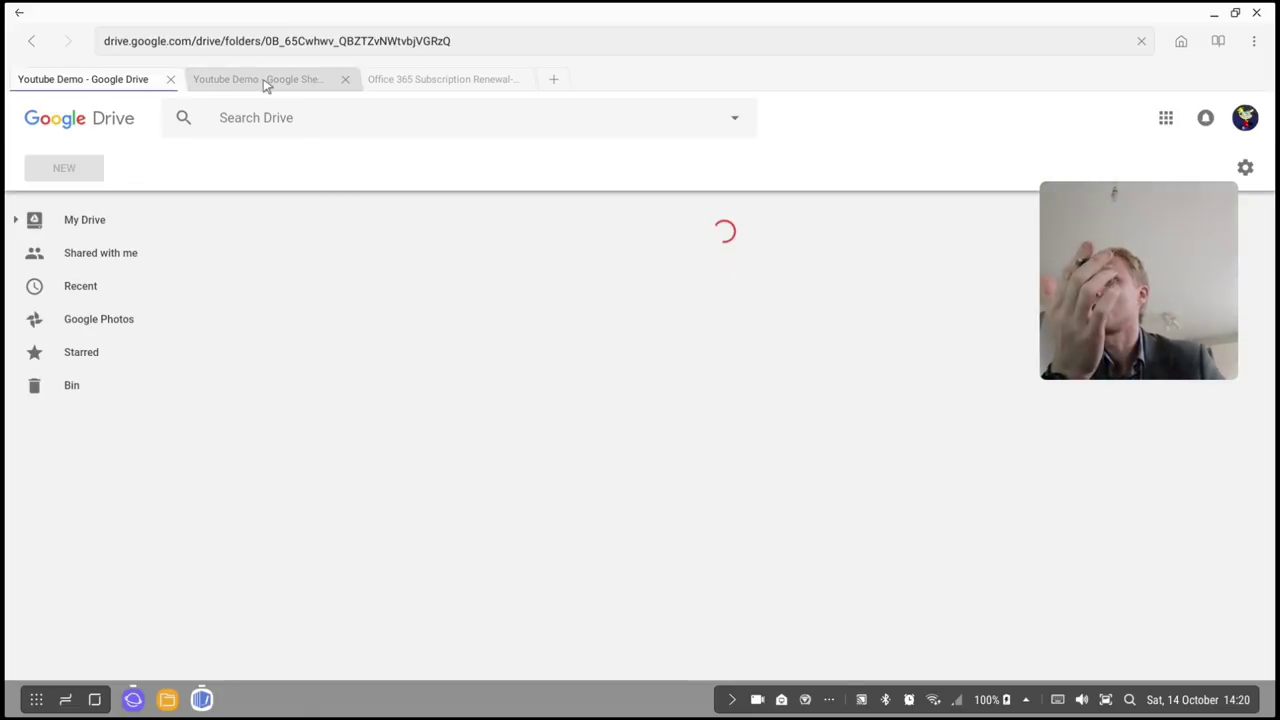
{"action": "left_click", "coordinate": [263, 80]}
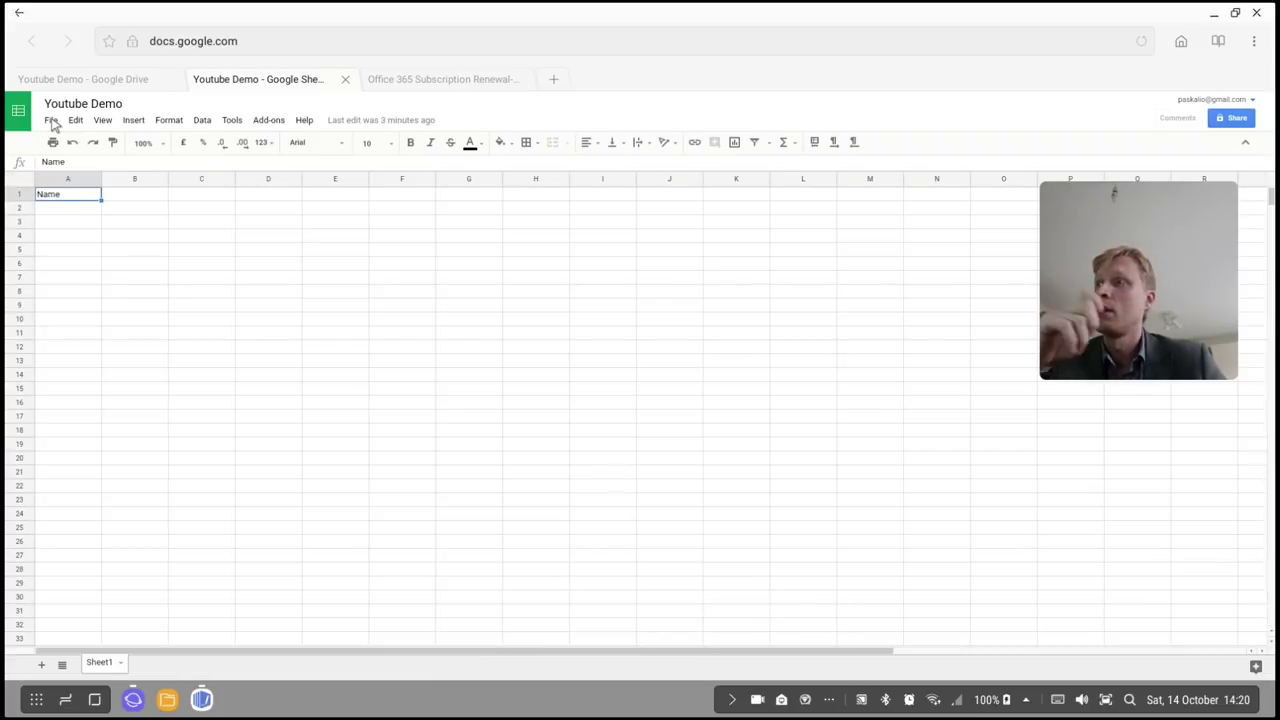
{"action": "left_click", "coordinate": [51, 120]}
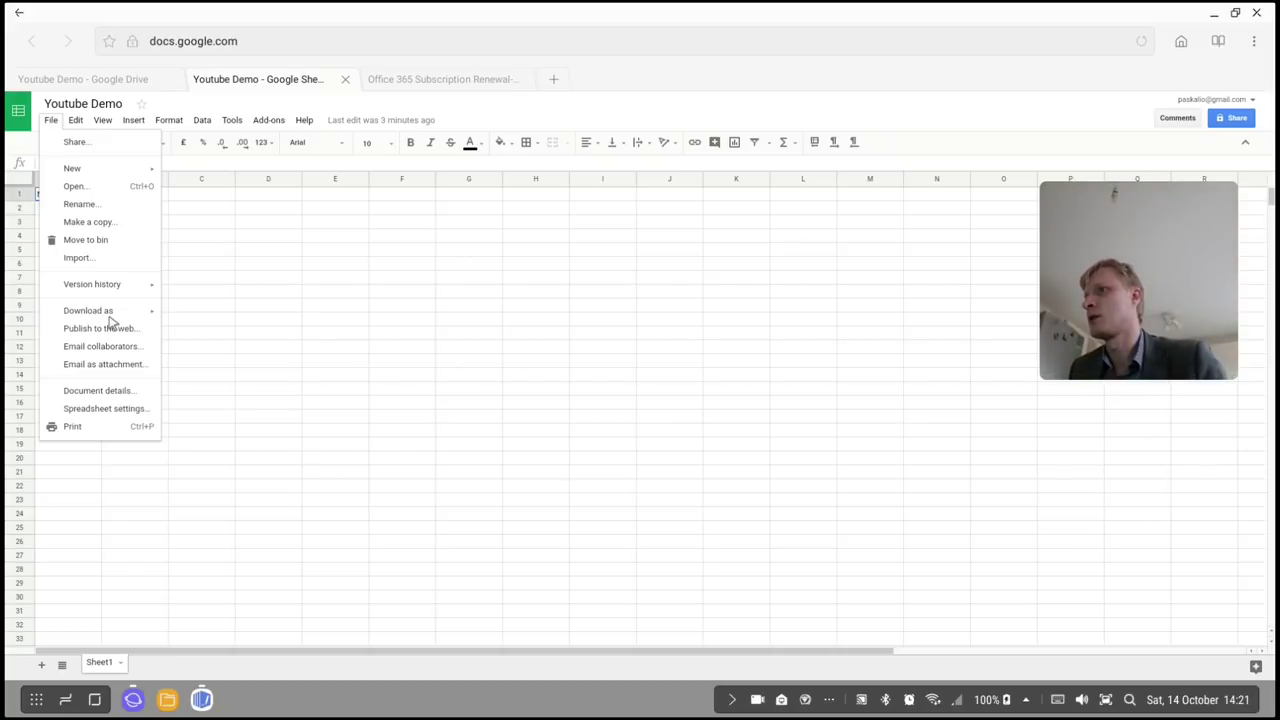
{"action": "mouse_move", "coordinate": [116, 316]}
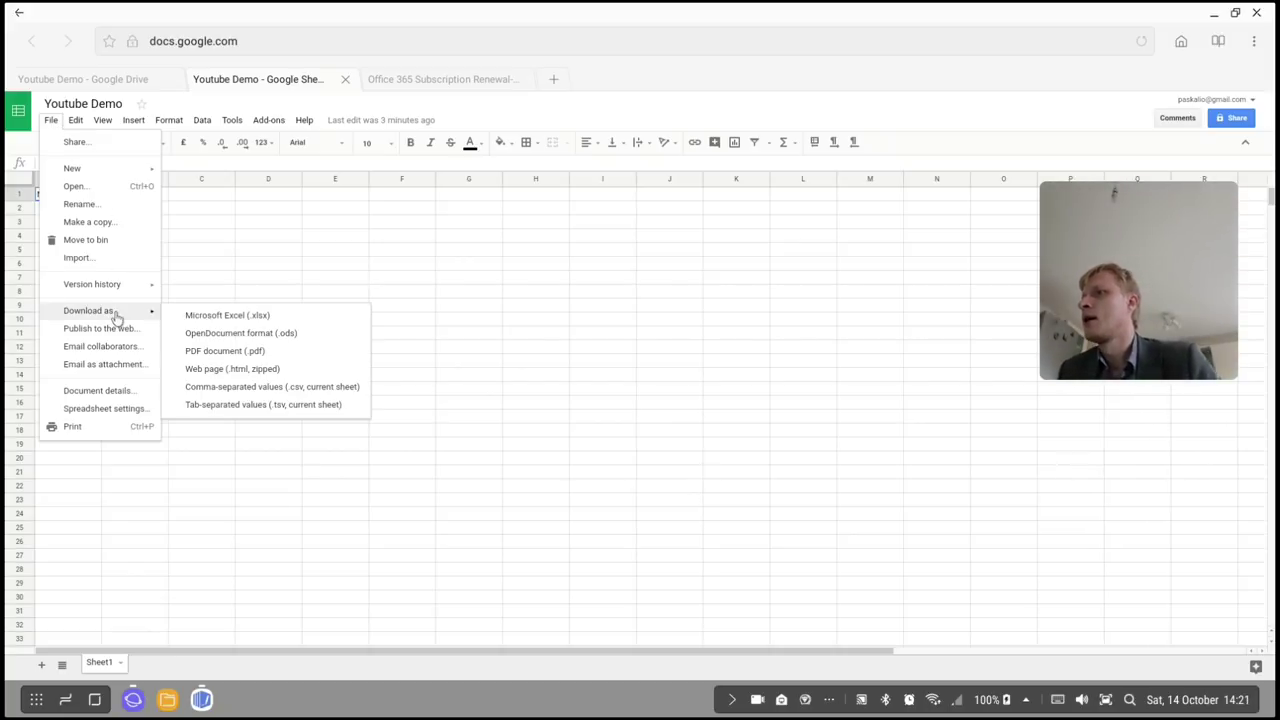
{"action": "left_click", "coordinate": [235, 316]}
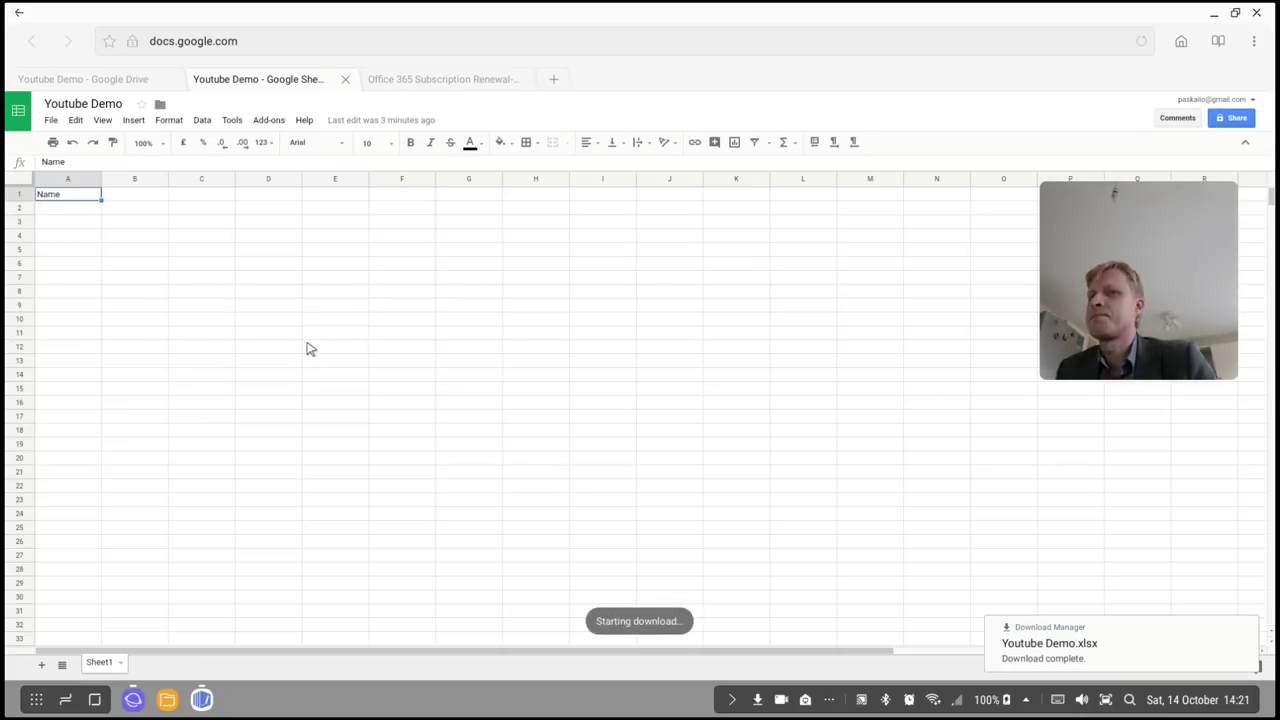
Switch to My Files and look through the Downloads category for the downloaded spreadsheet.
{"action": "left_click", "coordinate": [167, 699]}
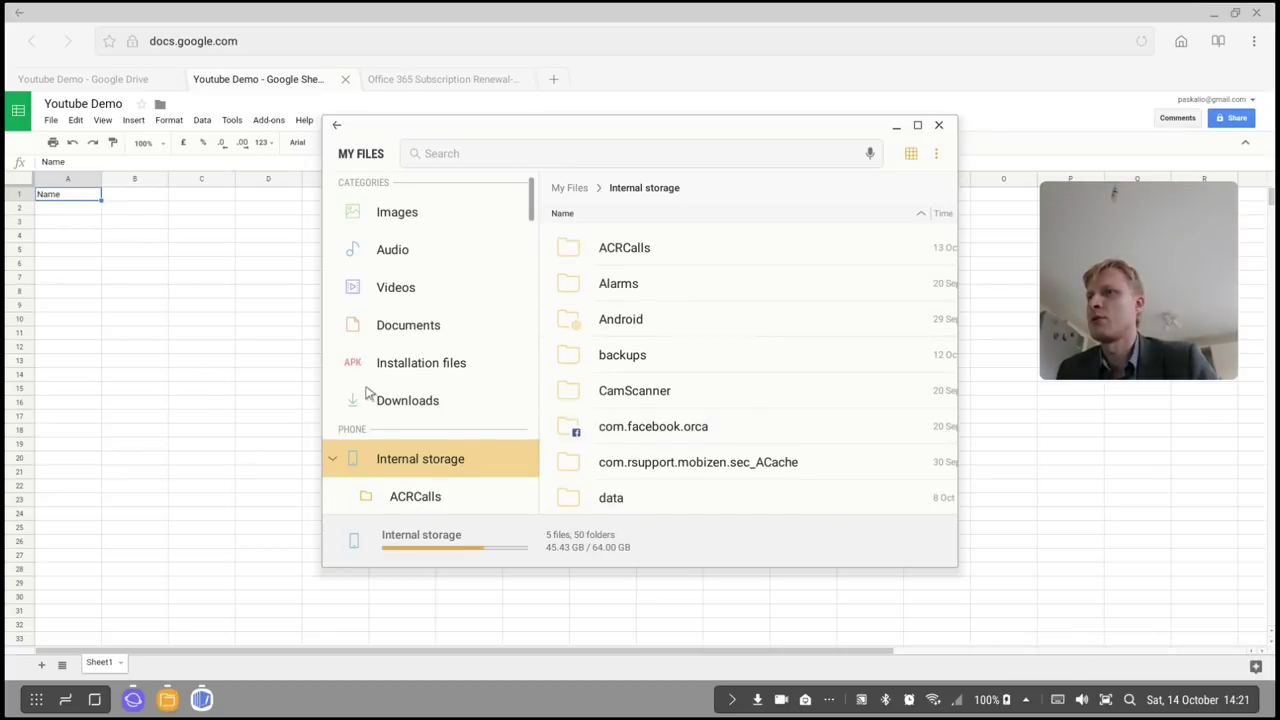
{"action": "left_click", "coordinate": [399, 399]}
{"action": "scroll", "coordinate": [645, 434], "scroll_direction": "down", "scroll_amount": 10}
{"action": "scroll", "coordinate": [645, 434], "scroll_direction": "up", "scroll_amount": 10}
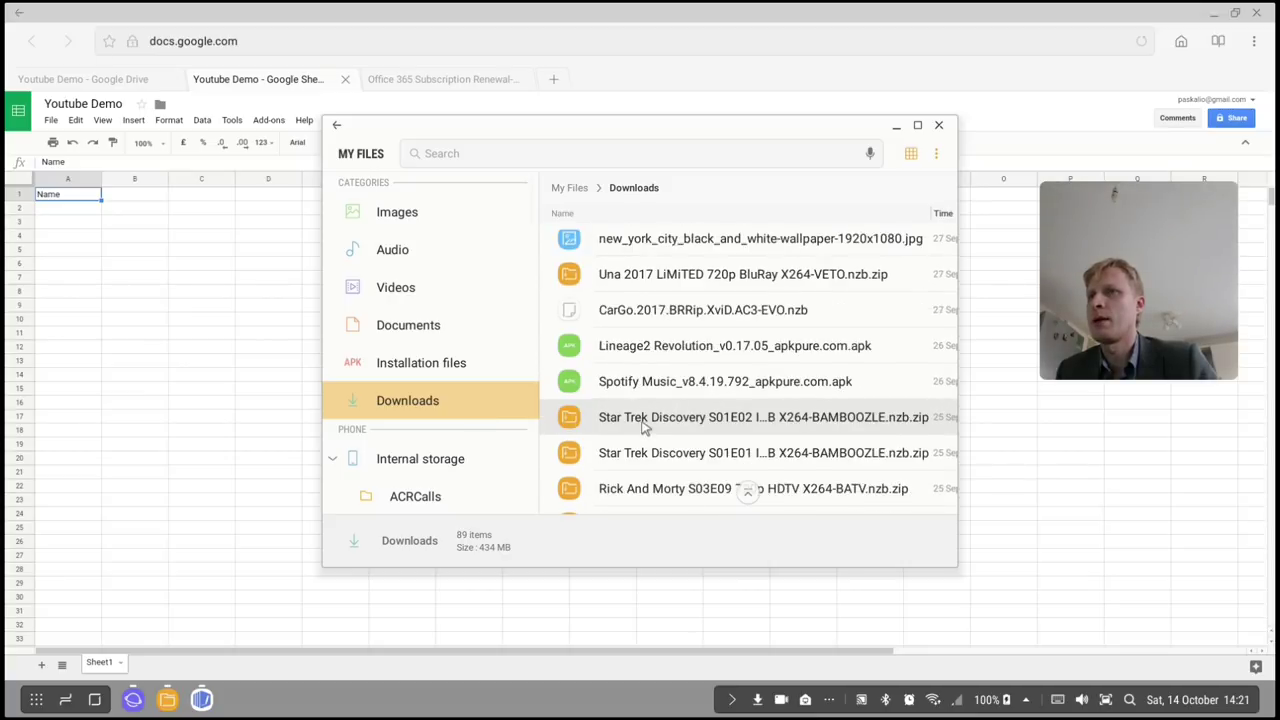
Browse internal storage to the Download folder and locate Youtube Demo.xlsx.
{"action": "left_click", "coordinate": [415, 473]}
{"action": "scroll", "coordinate": [643, 386], "scroll_direction": "down", "scroll_amount": 3}
{"action": "scroll", "coordinate": [637, 341], "scroll_direction": "up", "scroll_amount": 1}
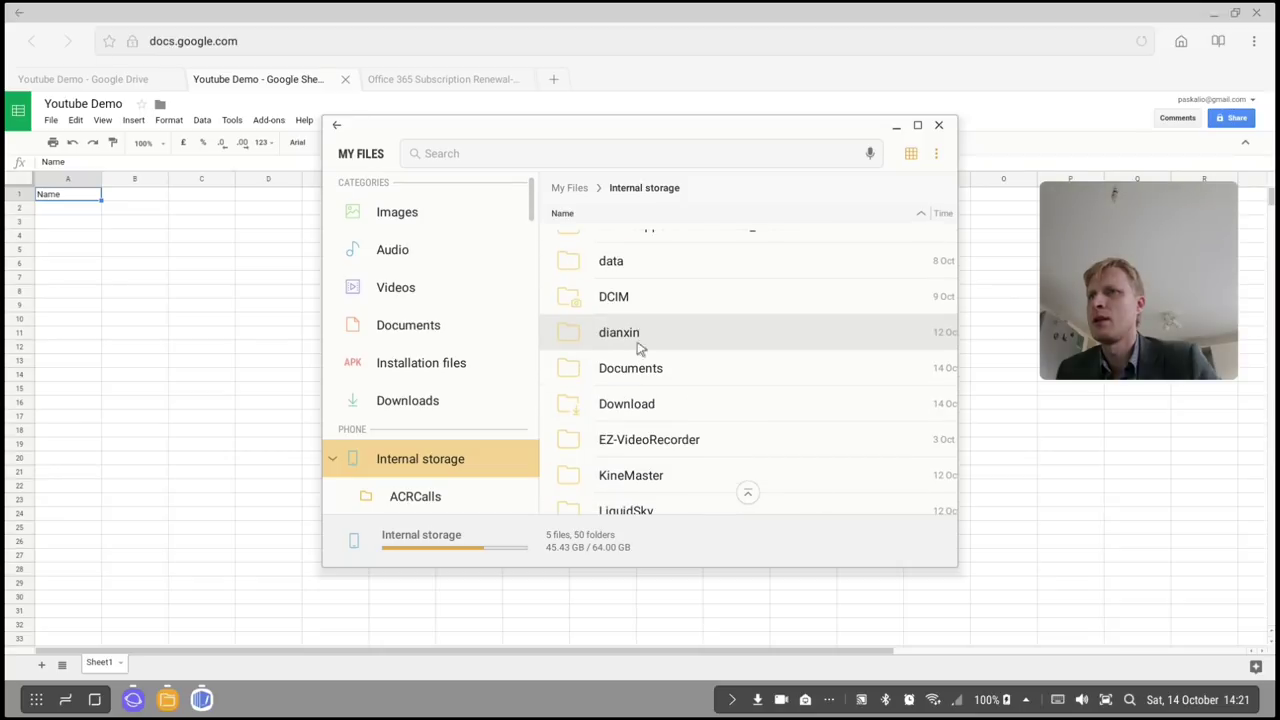
{"action": "left_click", "coordinate": [643, 410]}
{"action": "scroll", "coordinate": [634, 291], "scroll_direction": "right", "scroll_amount": 5}
{"action": "scroll", "coordinate": [640, 428], "scroll_direction": "left", "scroll_amount": 5}
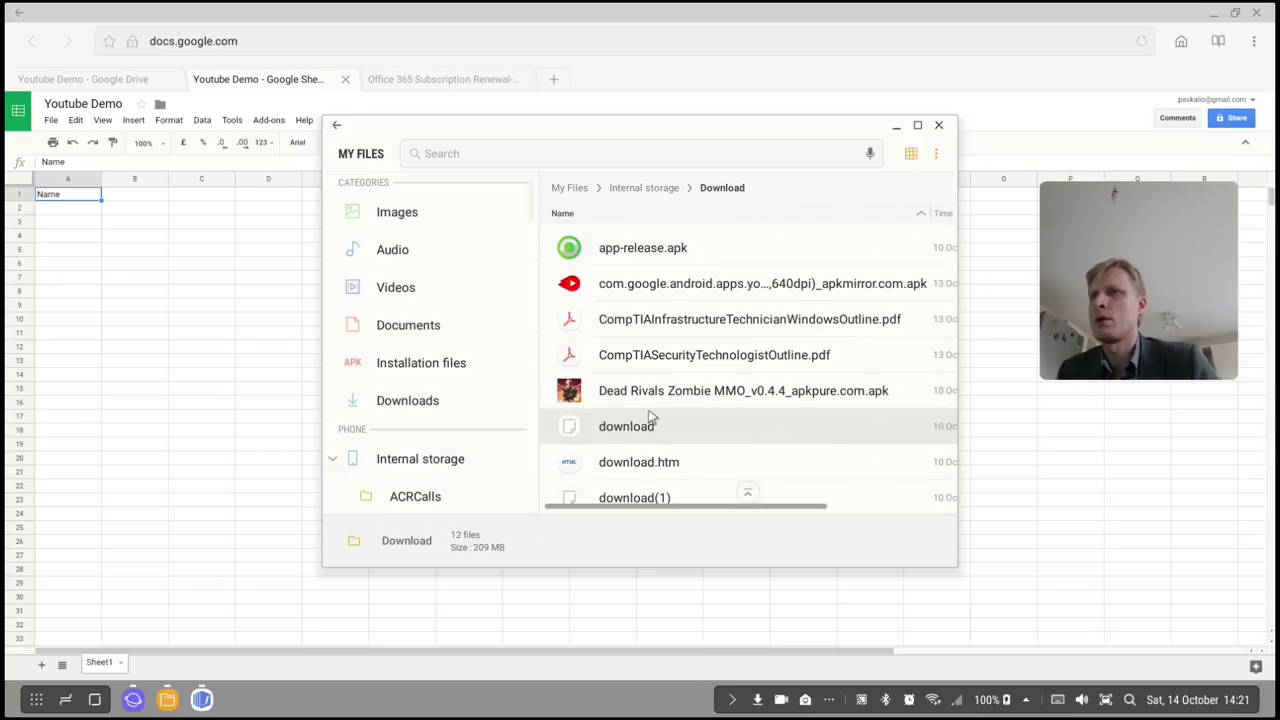
{"action": "scroll", "coordinate": [700, 431], "scroll_direction": "down", "scroll_amount": 3}
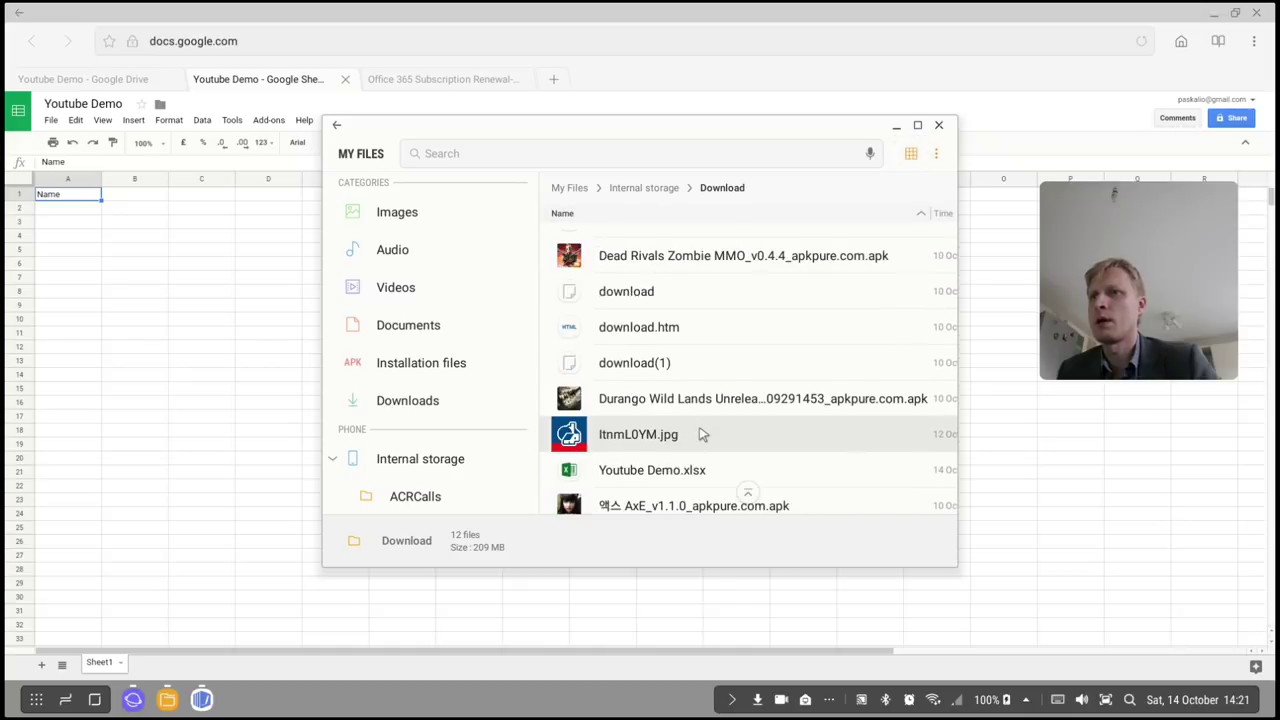
{"action": "scroll", "coordinate": [700, 430], "scroll_direction": "right", "scroll_amount": 2}
{"action": "scroll", "coordinate": [690, 440], "scroll_direction": "up", "scroll_amount": 1}
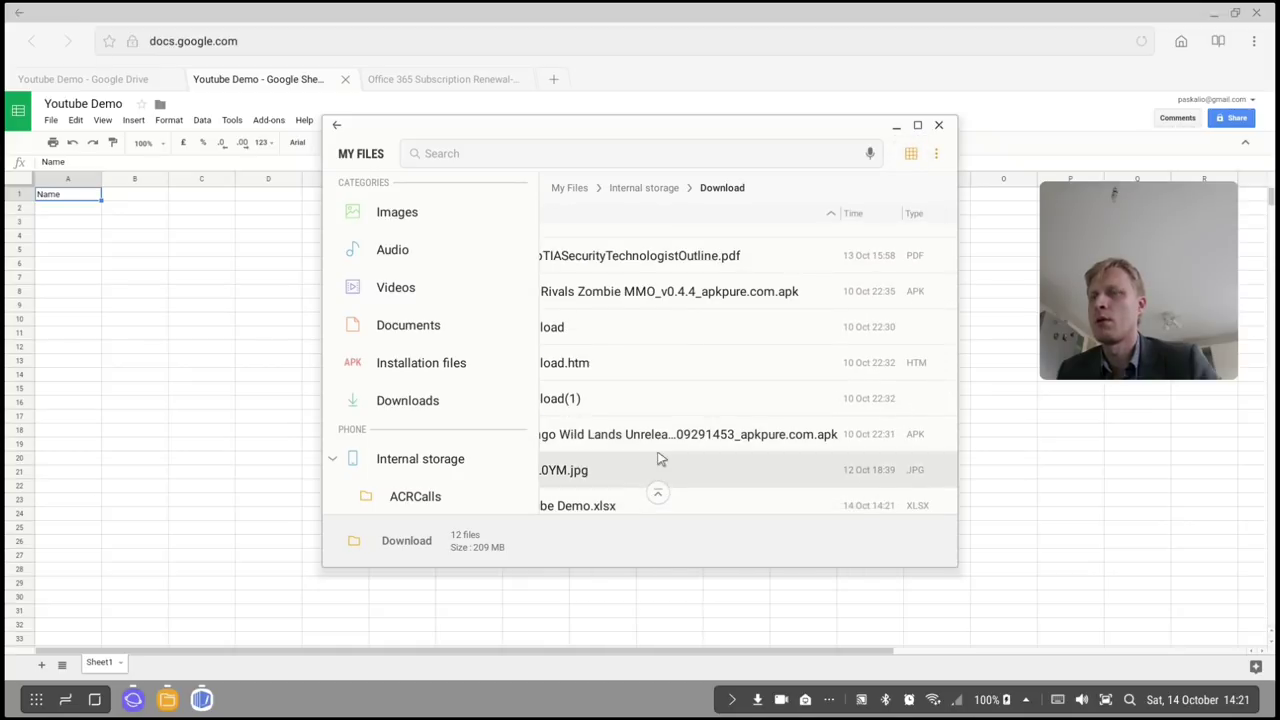
Maximize the My Files window and open Youtube Demo.xlsx with Cell.
{"action": "left_click", "coordinate": [916, 127]}
{"action": "double_click", "coordinate": [572, 494]}
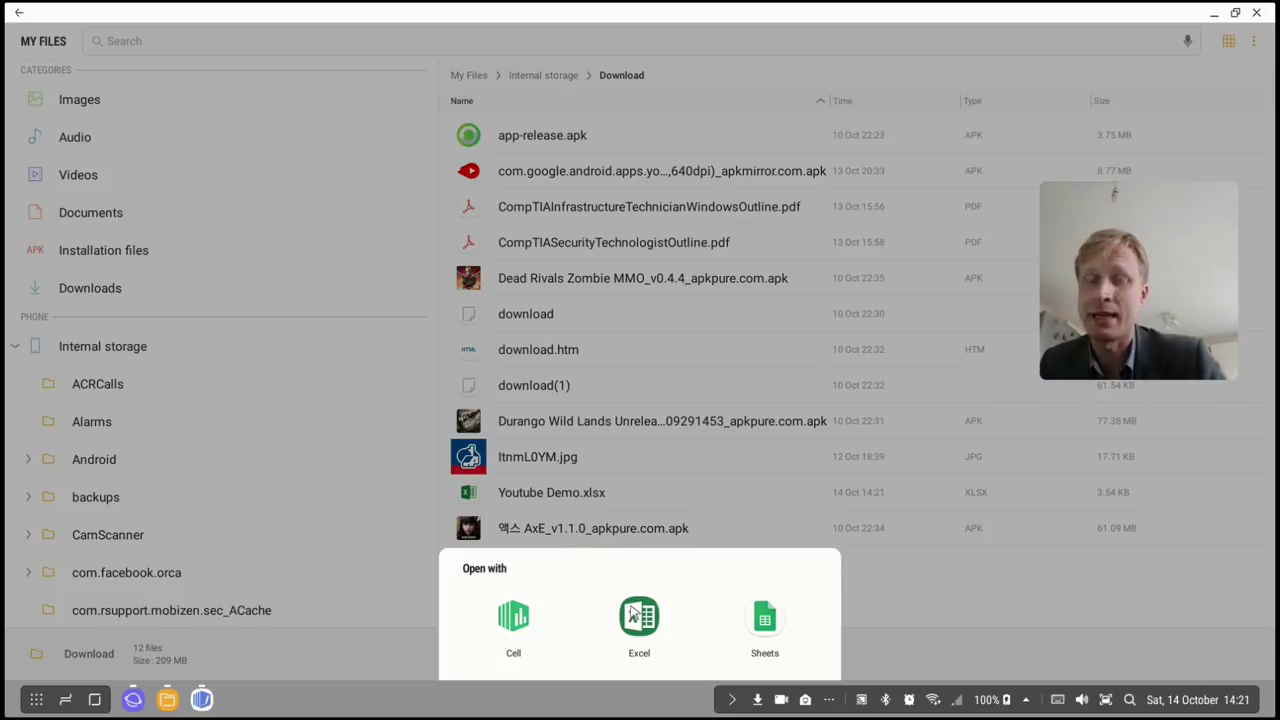
{"action": "left_click", "coordinate": [516, 618]}
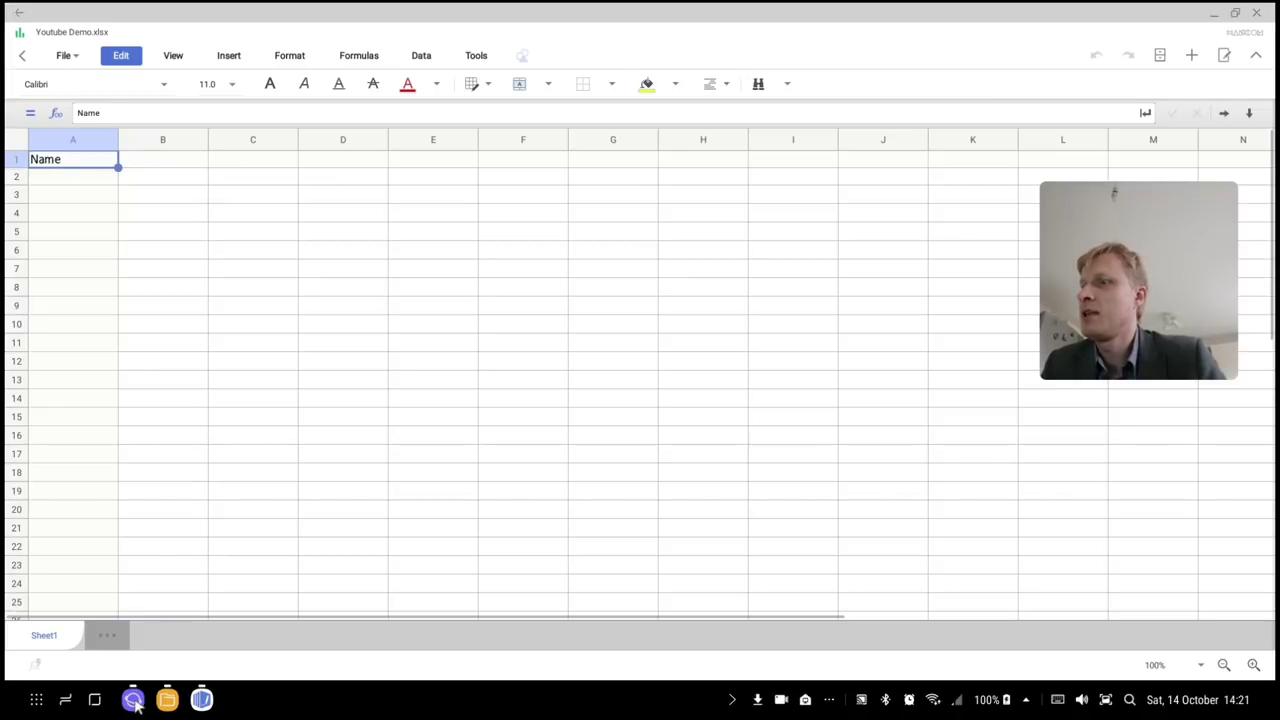
Close the leftover Hancom Word window and minimize the browser to get back to Youtube Demo.xlsx in Cell.
{"action": "key", "text": "alt+Tab"}
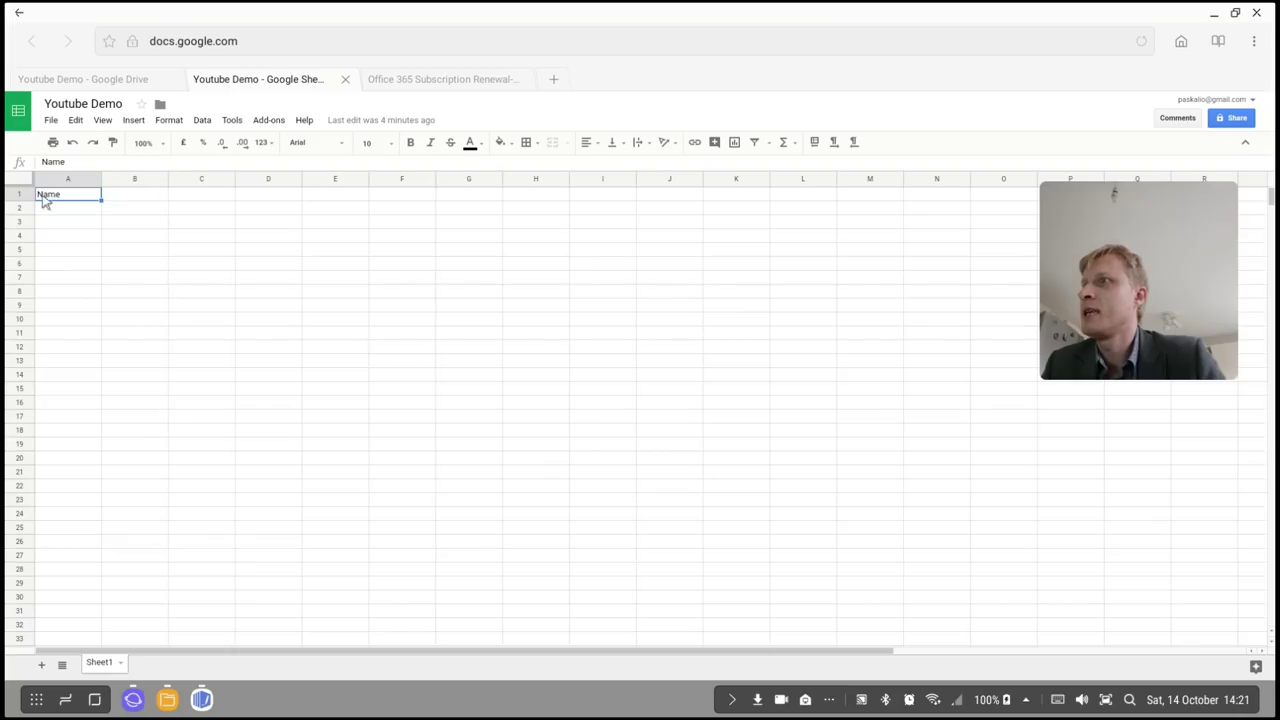
{"action": "left_click", "coordinate": [202, 699]}
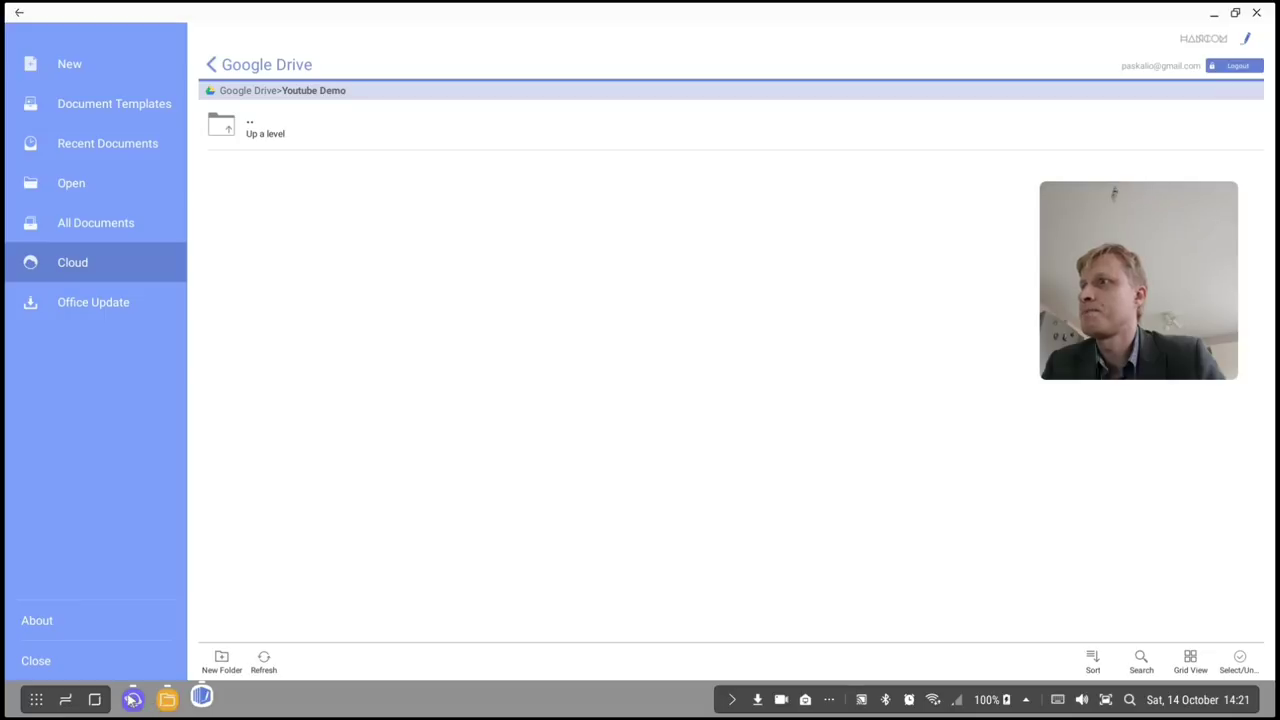
{"action": "left_click", "coordinate": [1256, 13]}
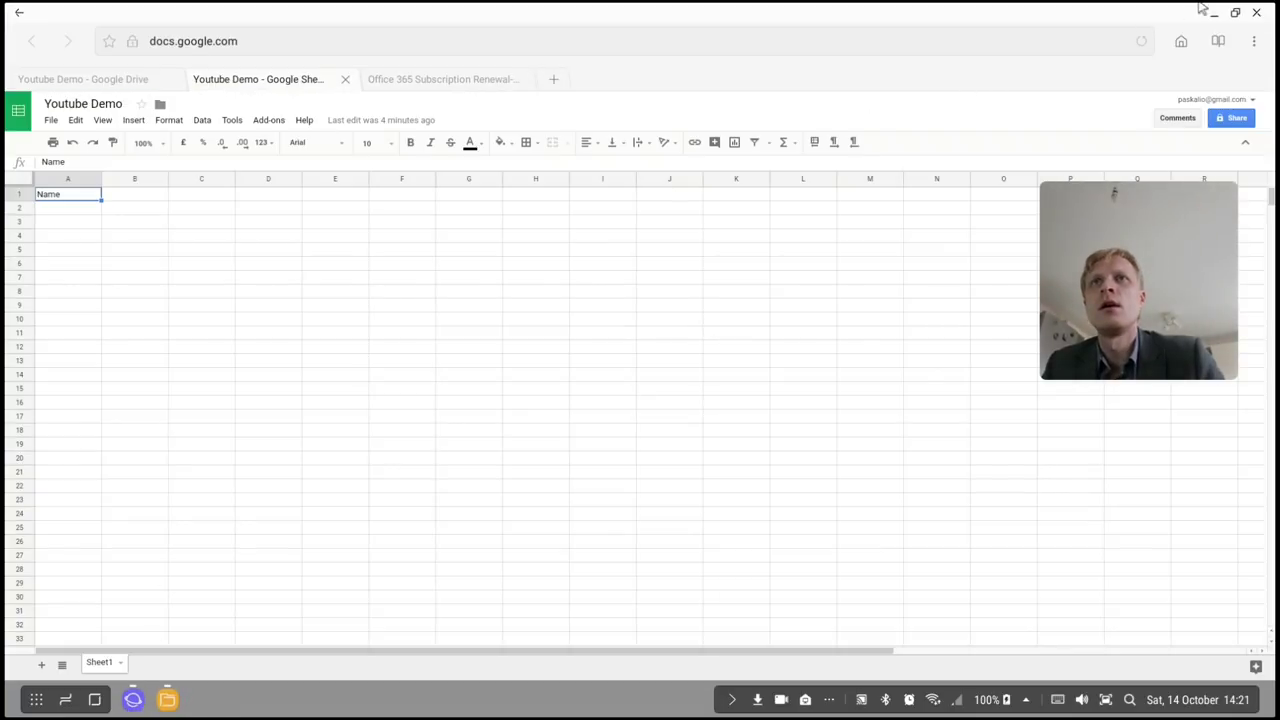
{"action": "left_click", "coordinate": [1215, 14]}
Enter the header DOB in cell B1, next to the Name header.
{"action": "left_click", "coordinate": [286, 270]}
{"action": "left_click", "coordinate": [104, 201]}
{"action": "left_click", "coordinate": [75, 168]}
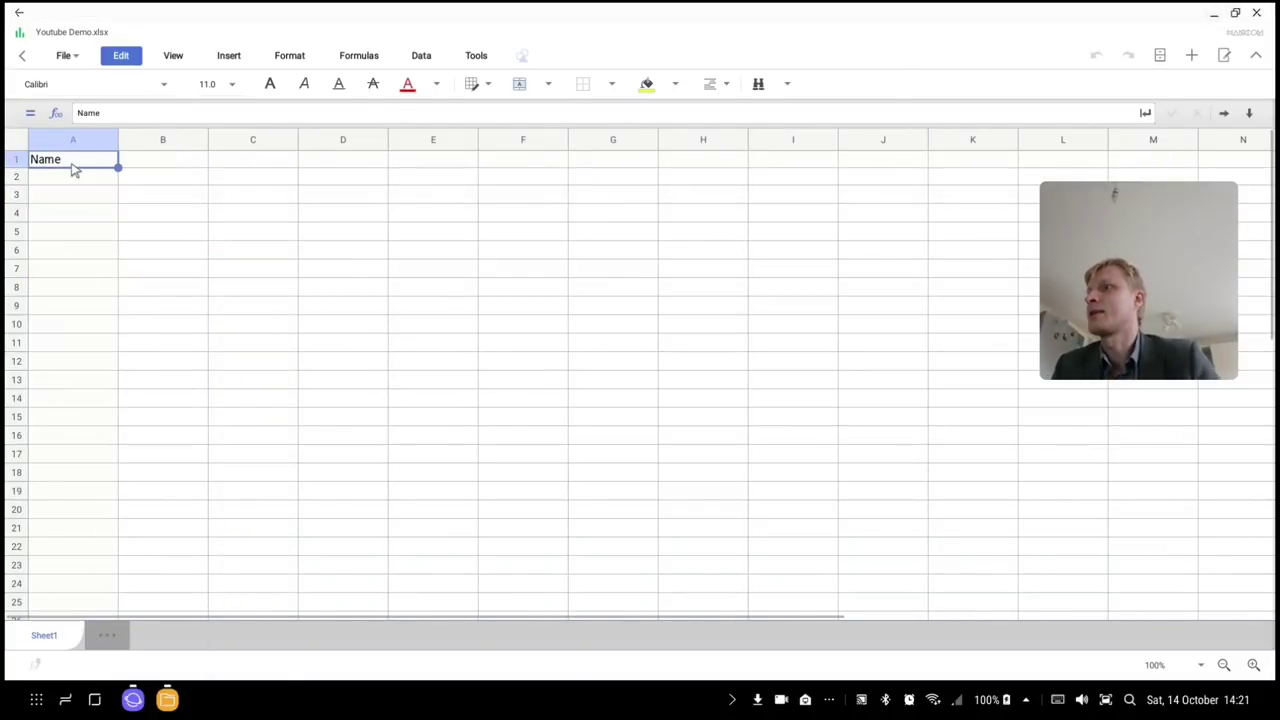
{"action": "key", "text": "Tab"}
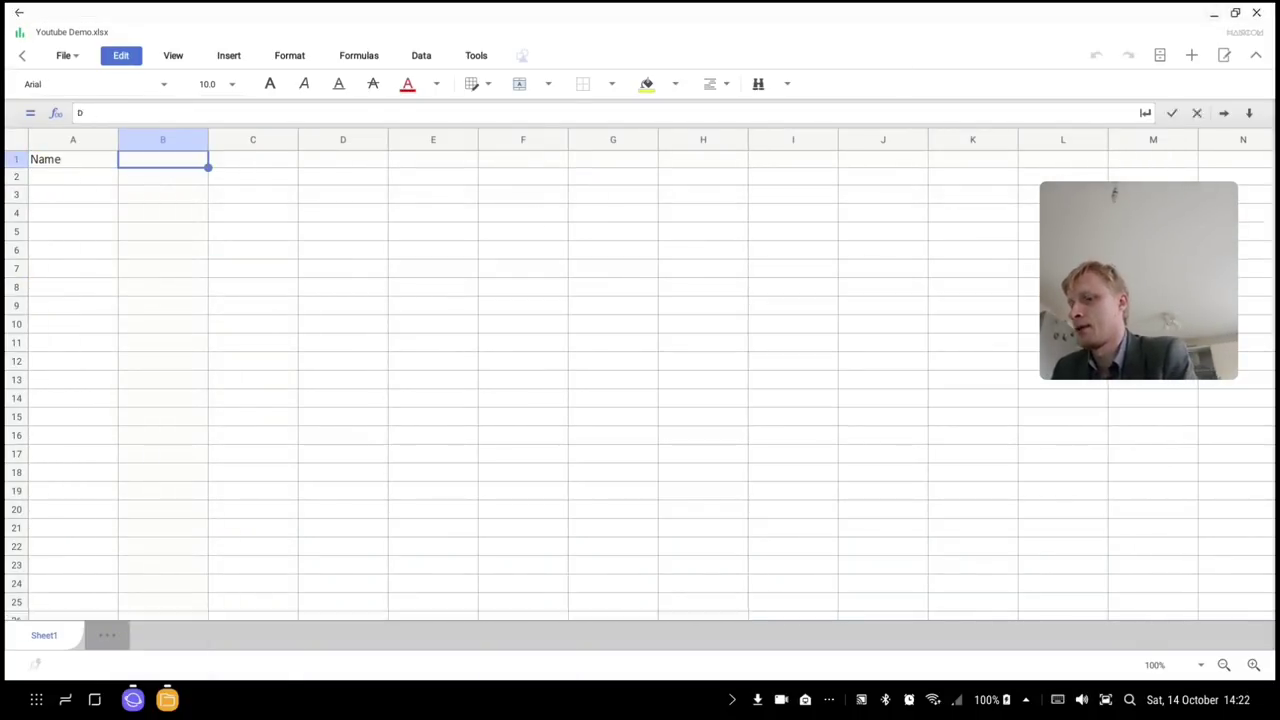
{"action": "type", "text": "DOB"}
{"action": "key", "text": "Return"}
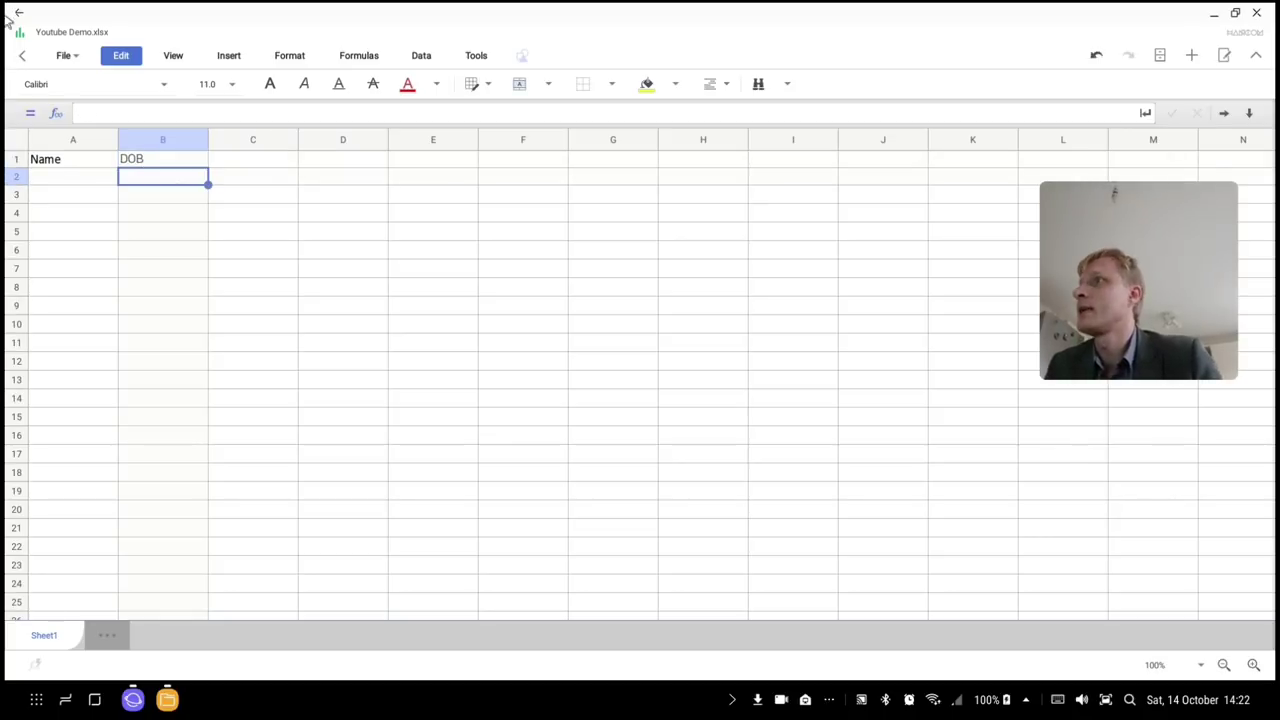
Save the workbook as Youtube Demo 2 in .xlsx format to the Youtube Demo folder on Google Drive.
{"action": "left_click", "coordinate": [58, 58]}
{"action": "left_click", "coordinate": [126, 234]}
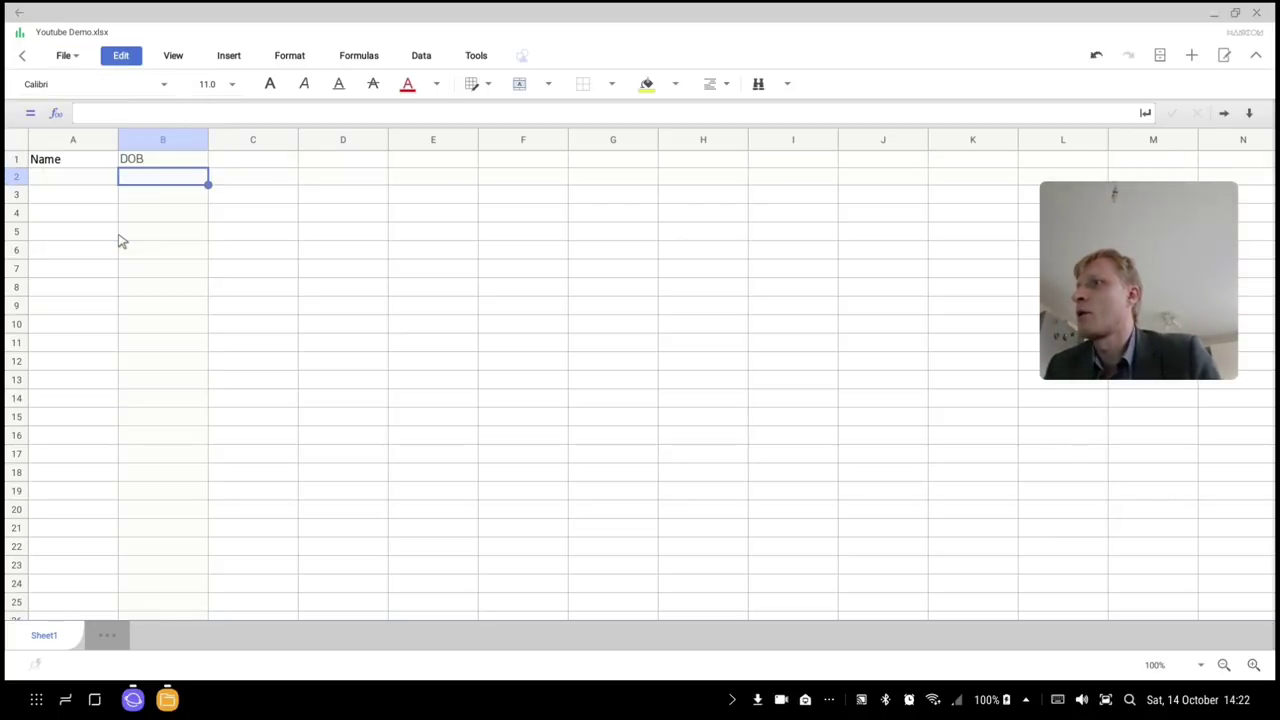
{"action": "left_click", "coordinate": [636, 441]}
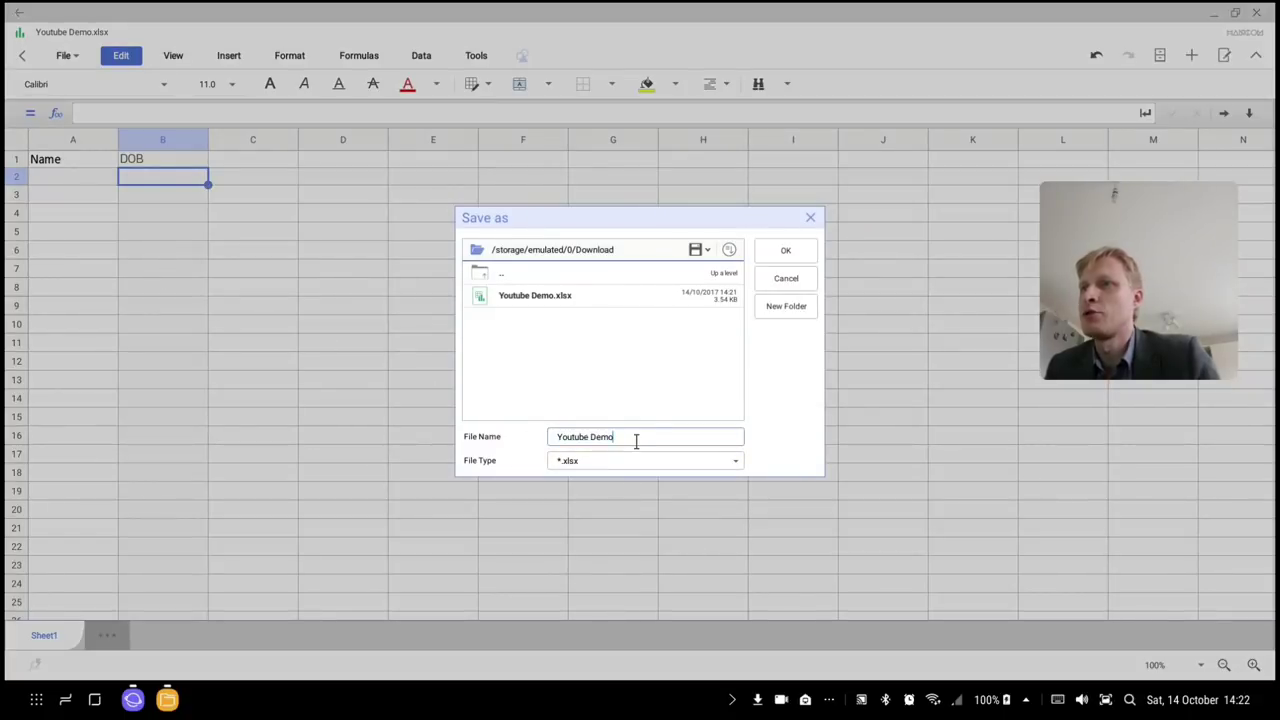
{"action": "left_click", "coordinate": [699, 251]}
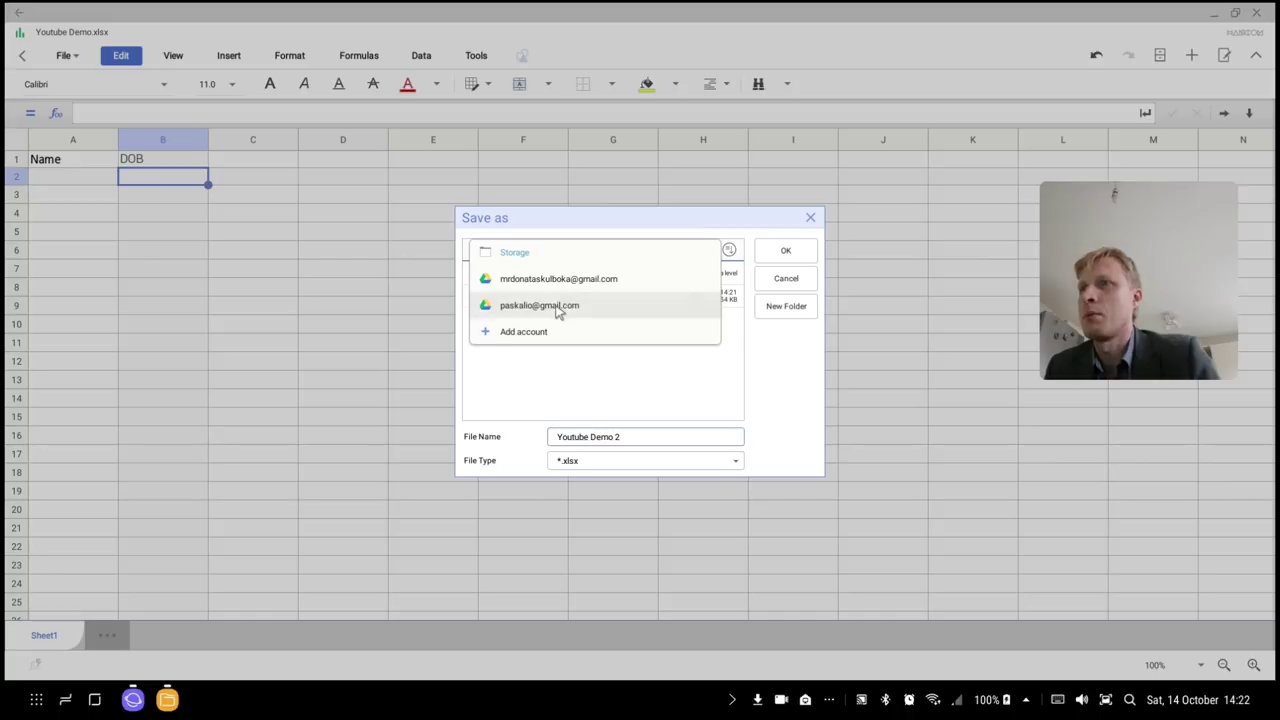
{"action": "left_click", "coordinate": [558, 308]}
{"action": "scroll", "coordinate": [548, 347], "scroll_direction": "down", "scroll_amount": 5}
{"action": "left_click", "coordinate": [541, 416]}
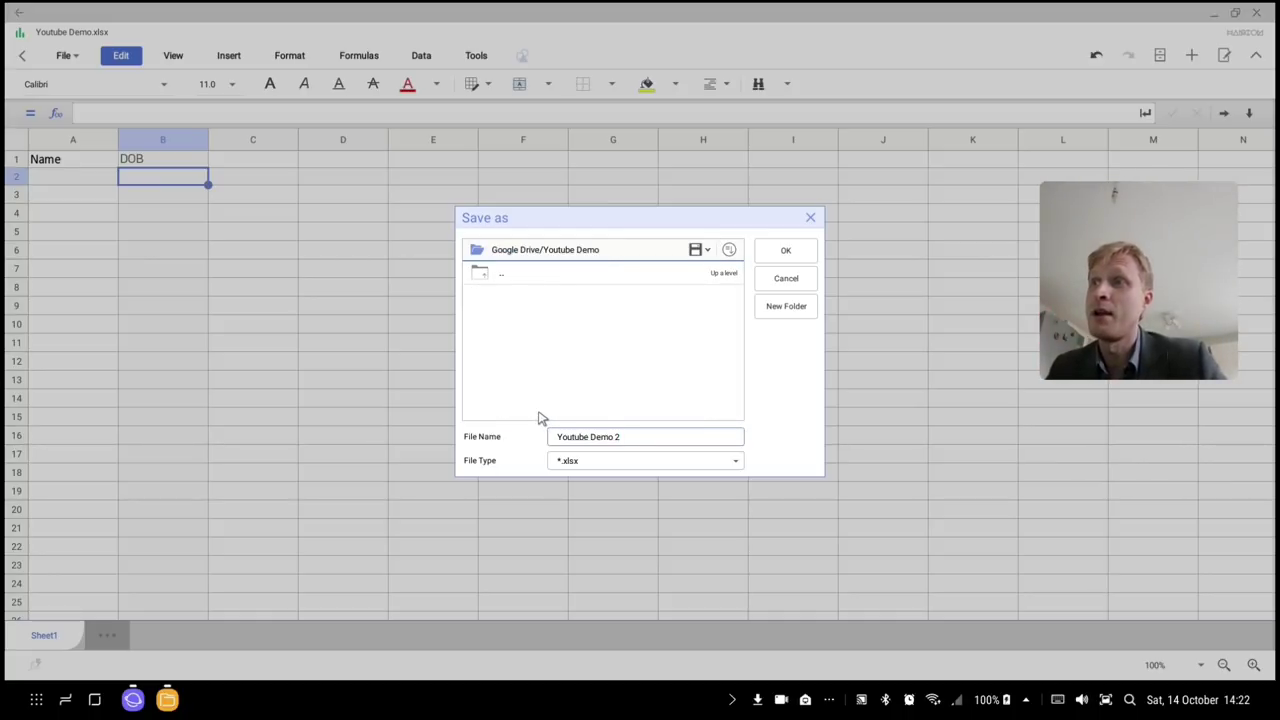
{"action": "left_click", "coordinate": [785, 250]}
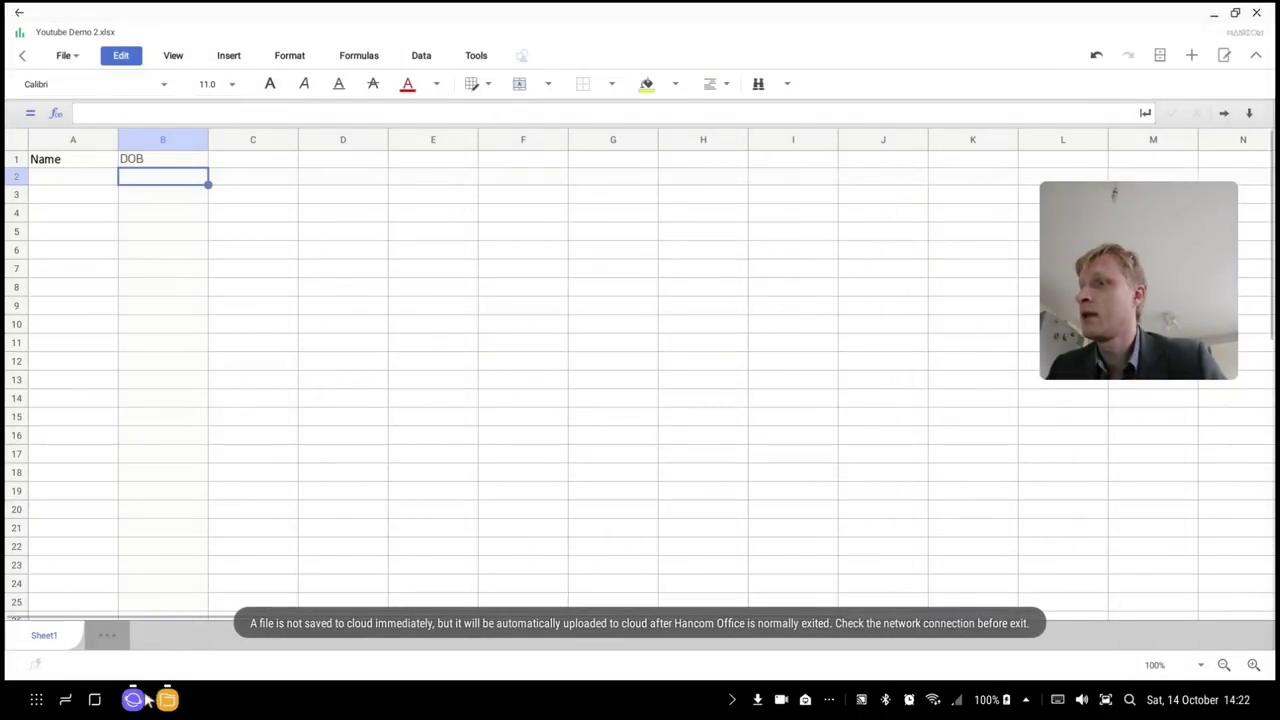
Switch to the browser and open the Youtube Demo folder in Google Drive to check for the saved workbook.
{"action": "left_click", "coordinate": [133, 699]}
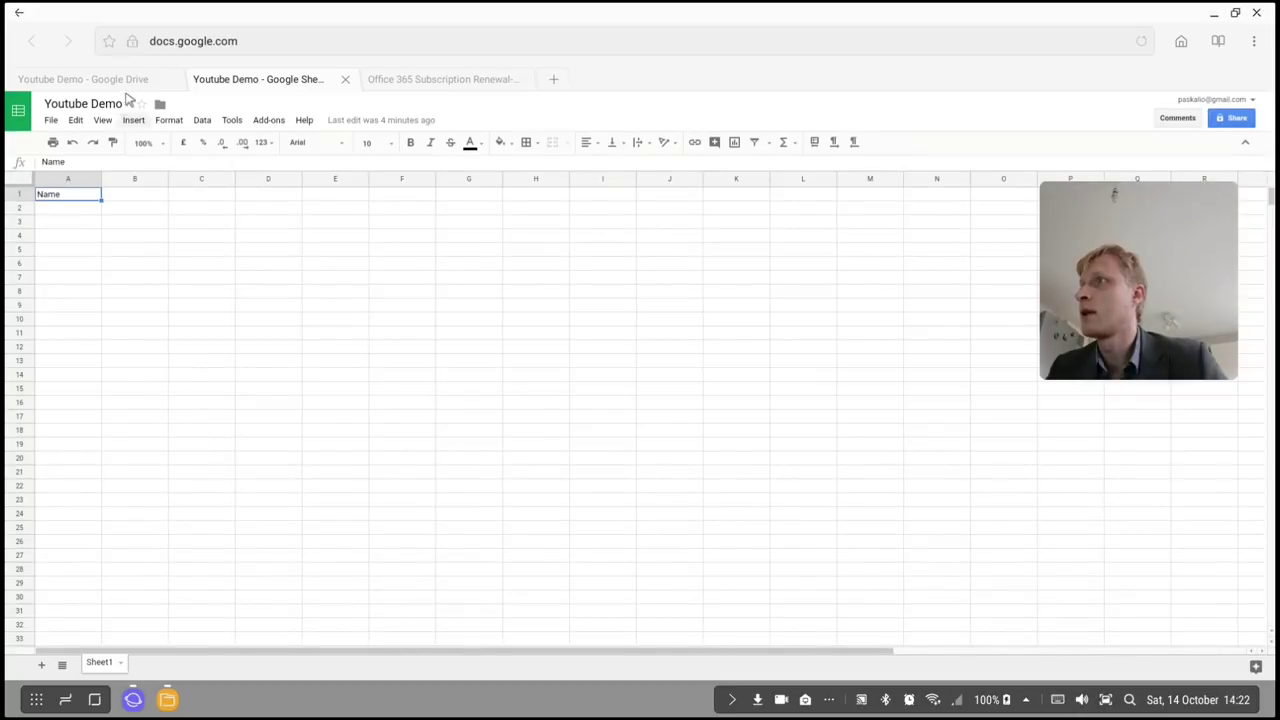
{"action": "left_click", "coordinate": [112, 79]}
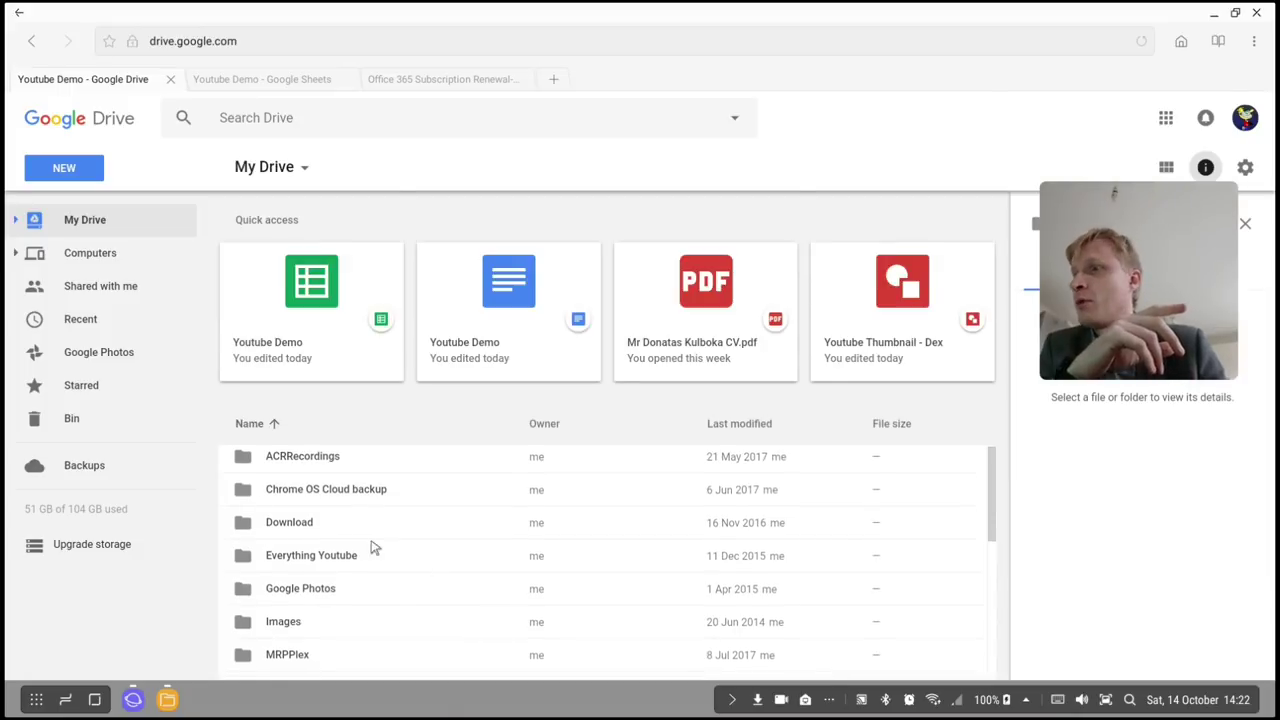
{"action": "scroll", "coordinate": [345, 581], "scroll_direction": "down", "scroll_amount": 3}
{"action": "double_click", "coordinate": [316, 580]}
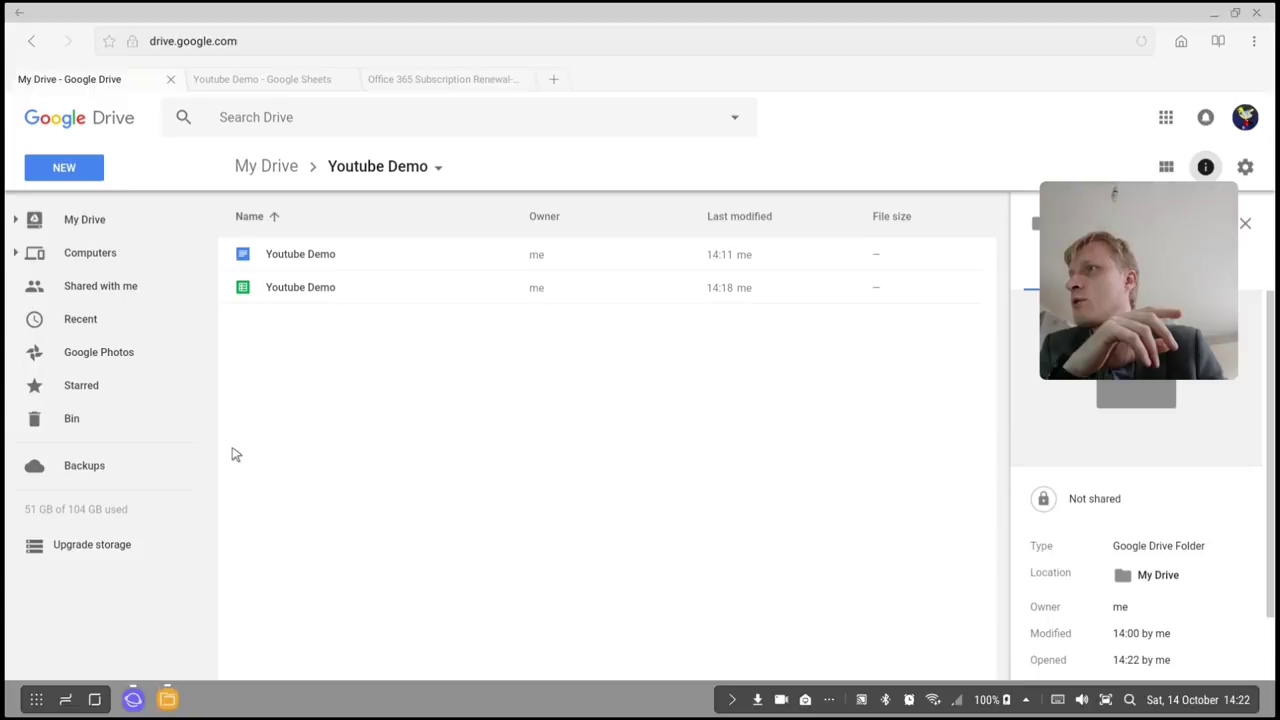
Return to Cell, exit Youtube Demo 2.xlsx so it uploads, and minimize My Files to view the Drive folder.
{"action": "key", "text": "F11"}
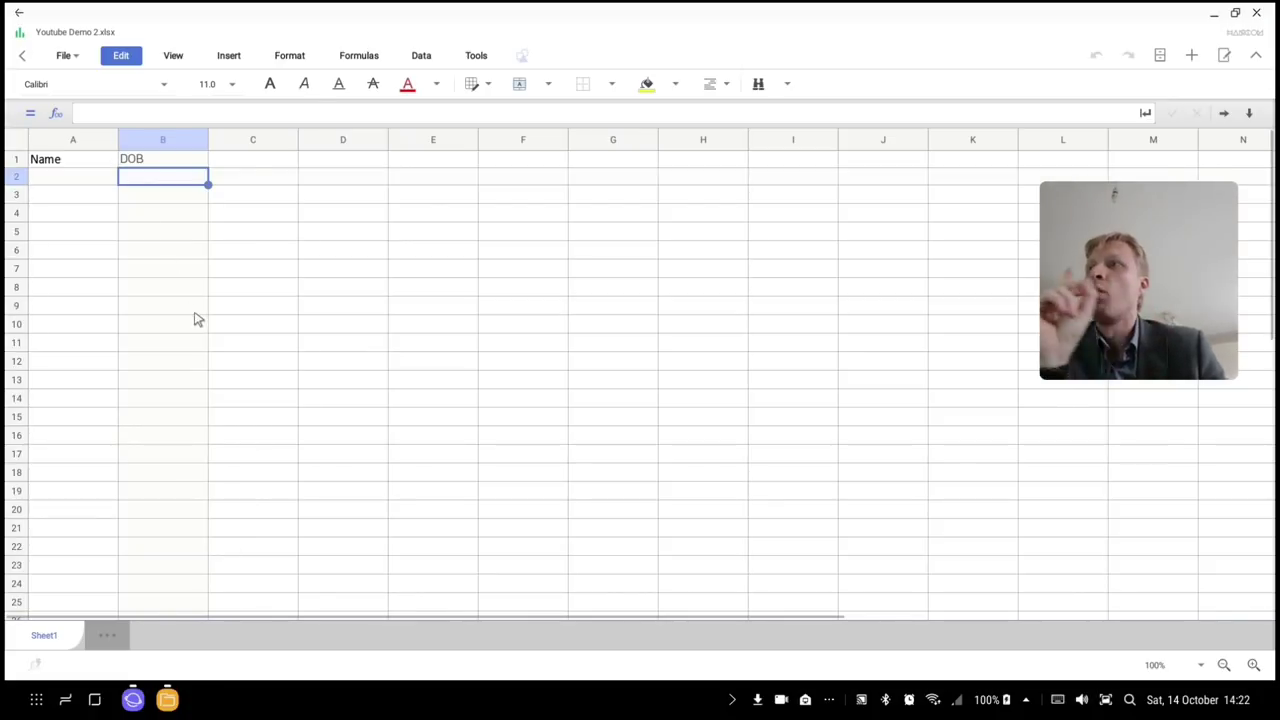
{"action": "left_click", "coordinate": [24, 56]}
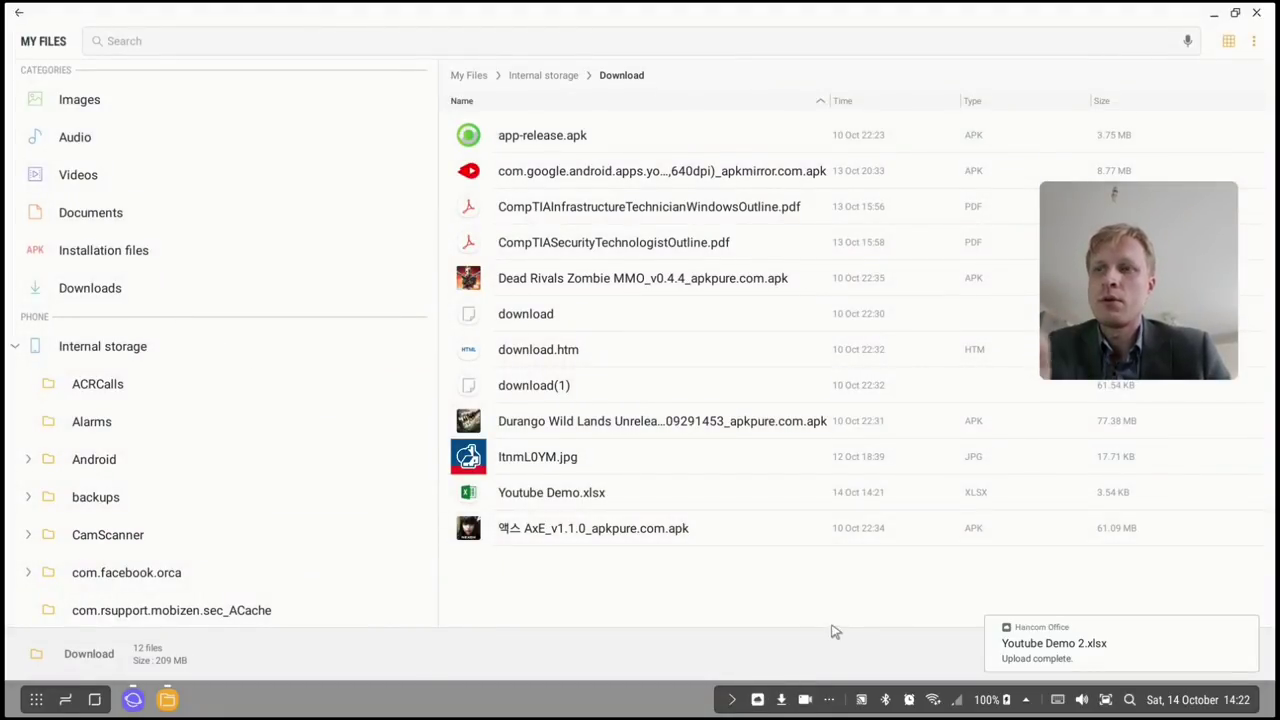
{"action": "left_click", "coordinate": [1213, 12]}
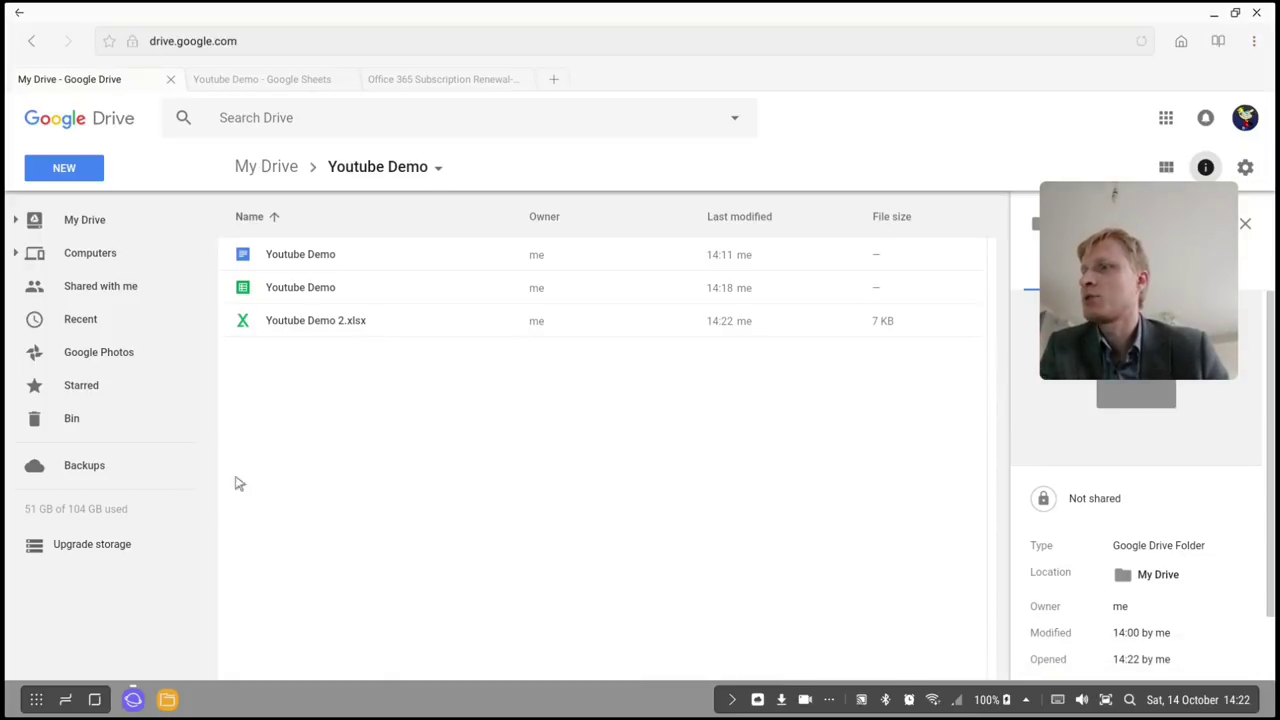
Minimize the browser, launch Google Sheets from the Google Docs folder, and resume the paused Youtube Demo upload.
{"action": "left_click", "coordinate": [1213, 16]}
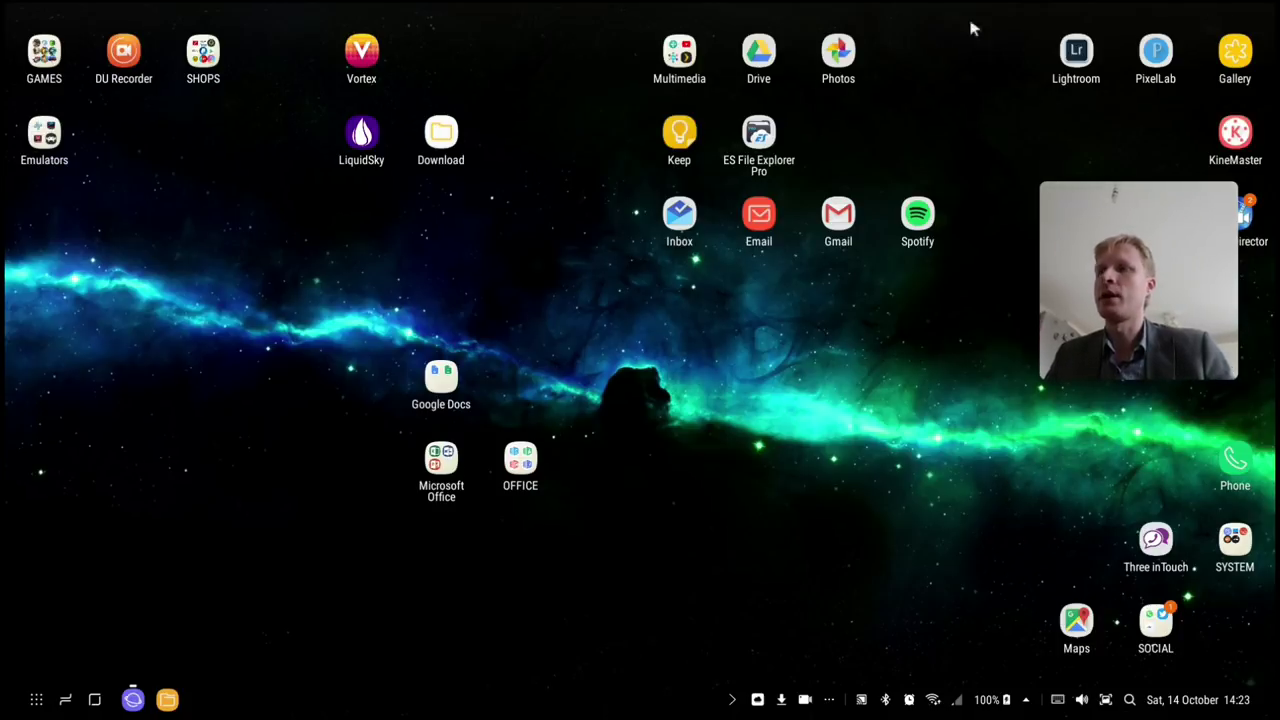
{"action": "left_click", "coordinate": [458, 384]}
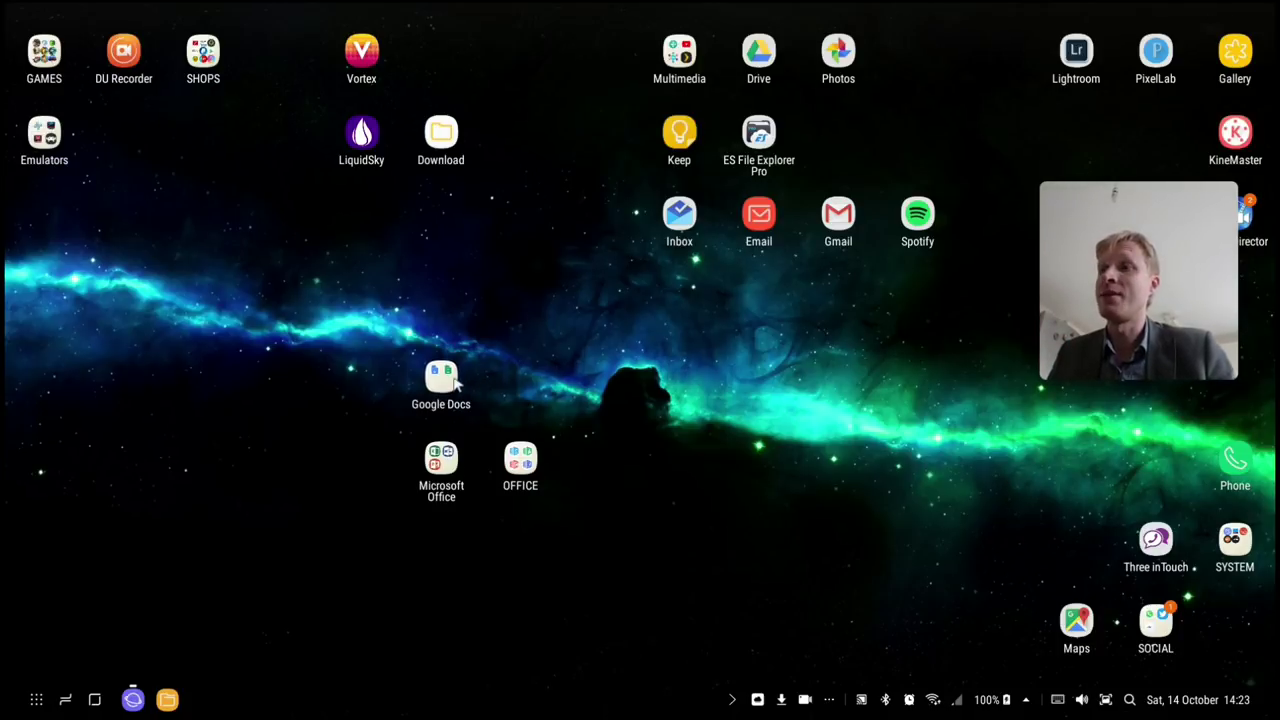
{"action": "left_click", "coordinate": [597, 438]}
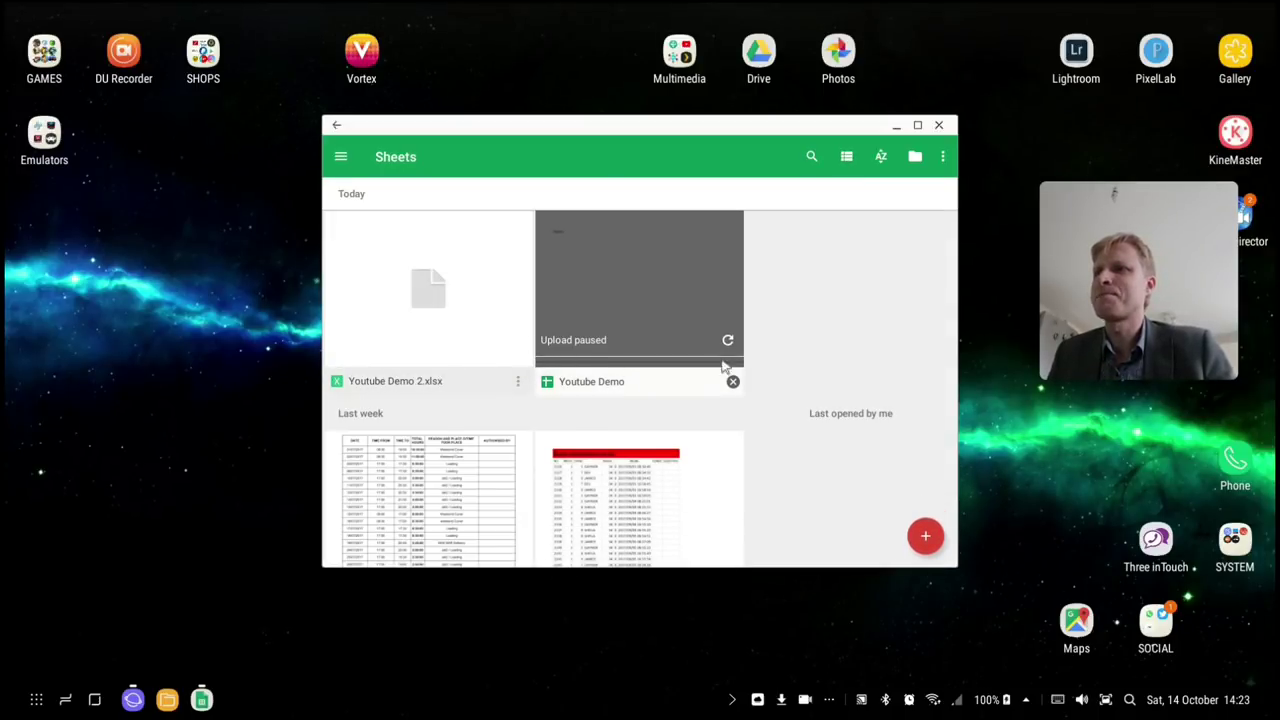
{"action": "left_click", "coordinate": [728, 340]}
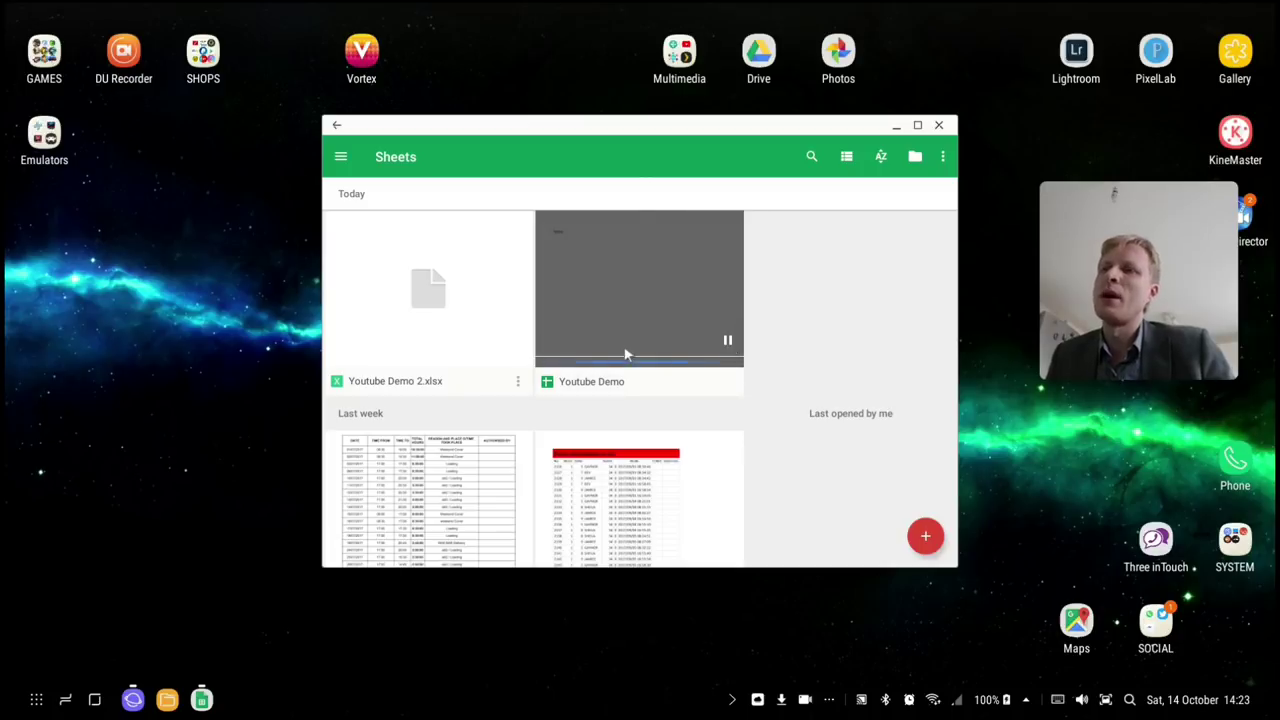
View Youtube Demo 2.xlsx in a maximized Sheets window, then close both Sheets windows.
{"action": "left_click", "coordinate": [476, 300]}
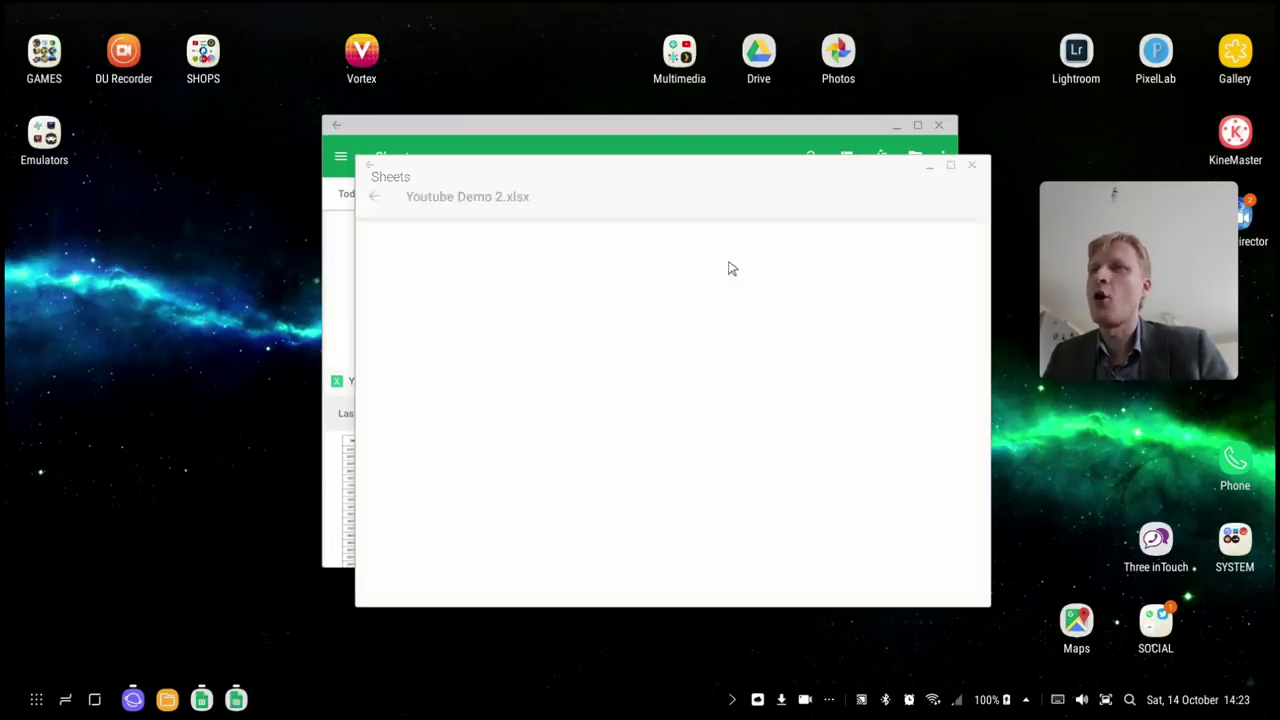
{"action": "left_click", "coordinate": [952, 167]}
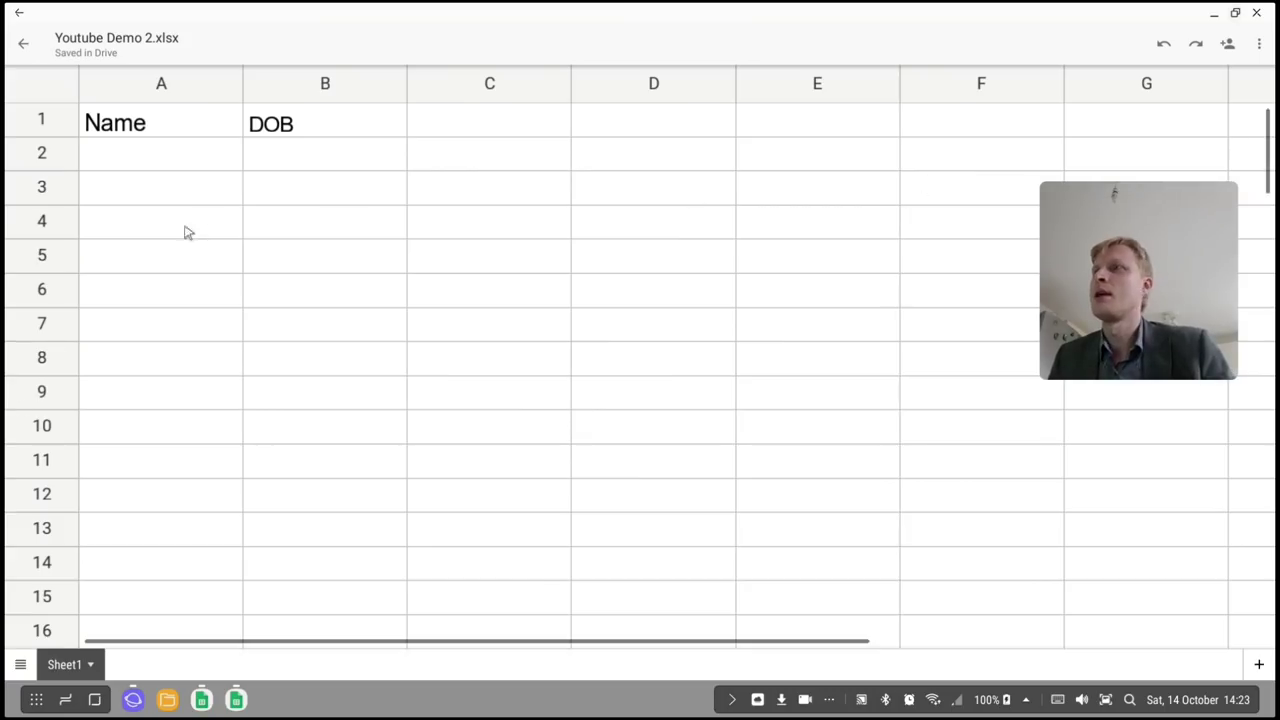
{"action": "scroll", "coordinate": [330, 353], "scroll_direction": "down", "scroll_amount": 5}
{"action": "scroll", "coordinate": [303, 352], "scroll_direction": "up", "scroll_amount": 5}
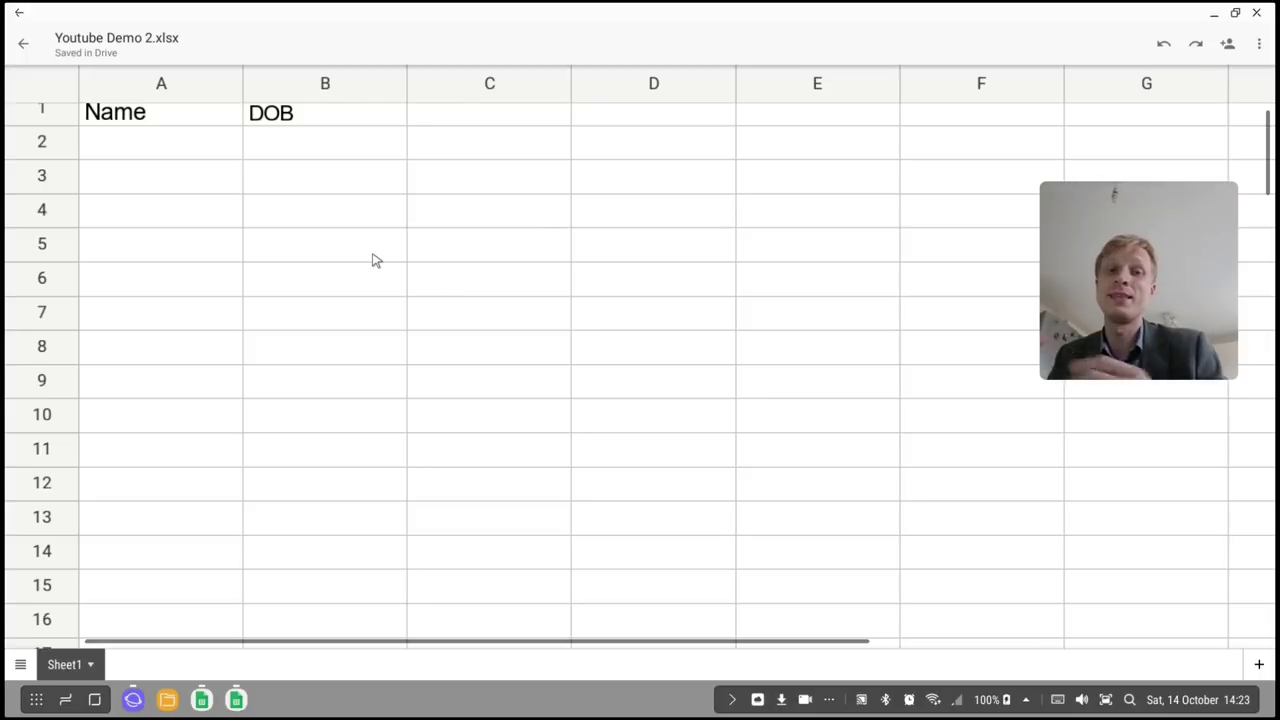
{"action": "left_click", "coordinate": [1253, 16]}
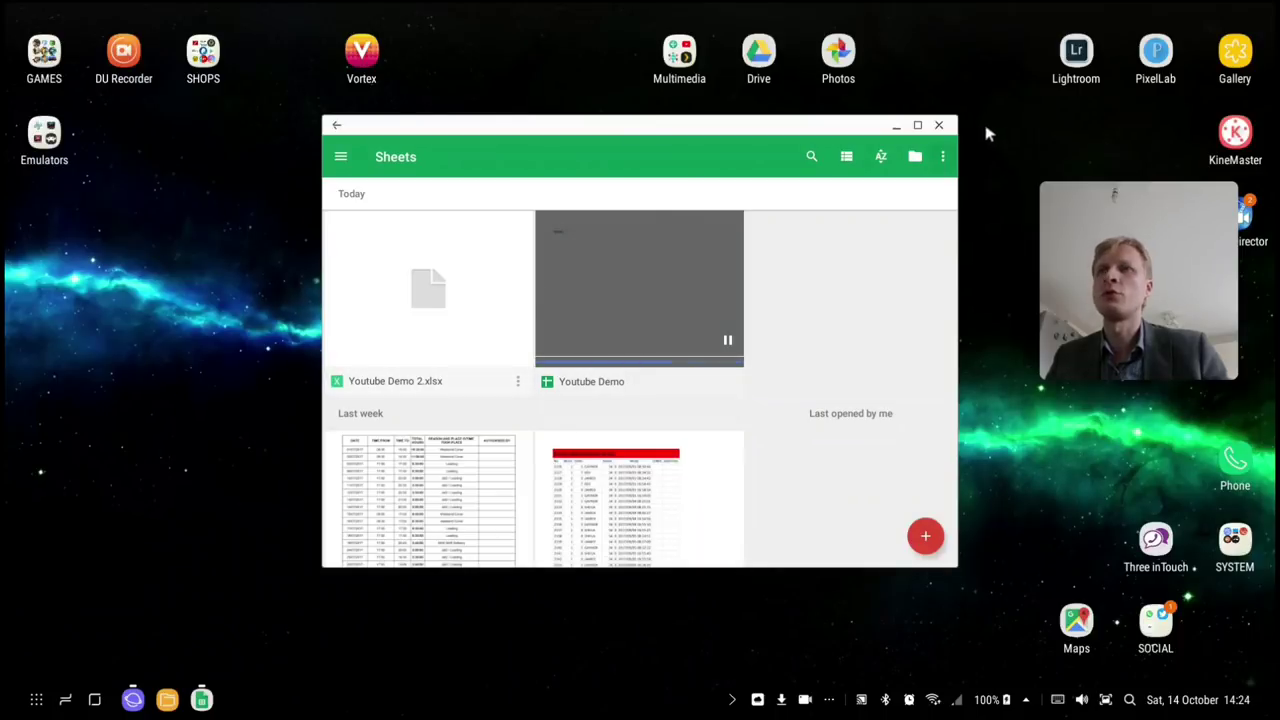
{"action": "left_click", "coordinate": [938, 125]}
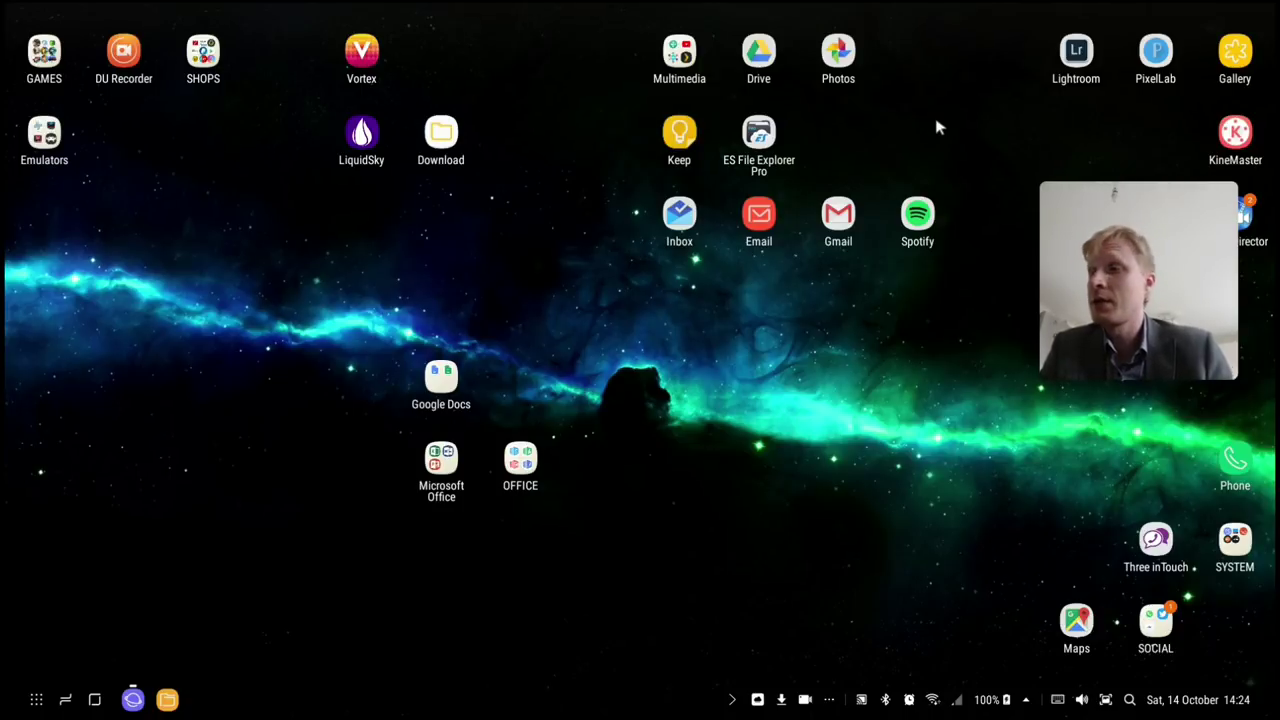
Launch Cell from the OFFICE folder and create a new blank workbook.
{"action": "left_click", "coordinate": [522, 460]}
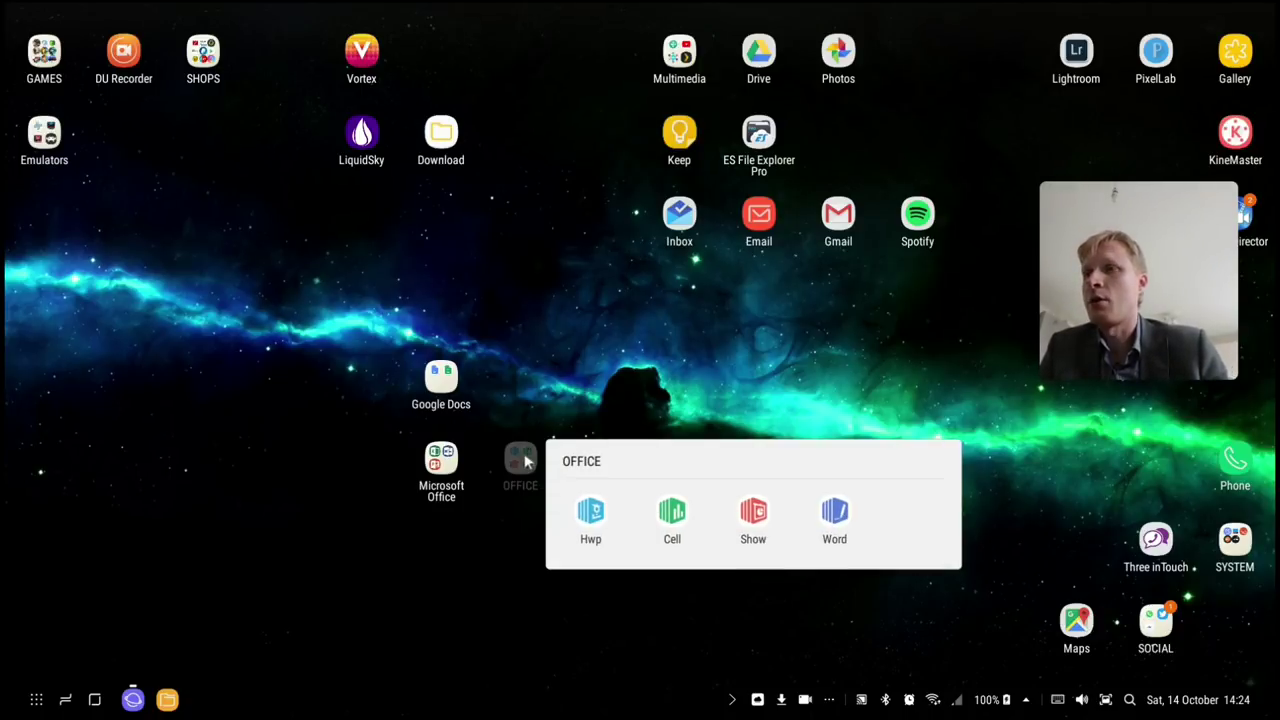
{"action": "left_click", "coordinate": [670, 517]}
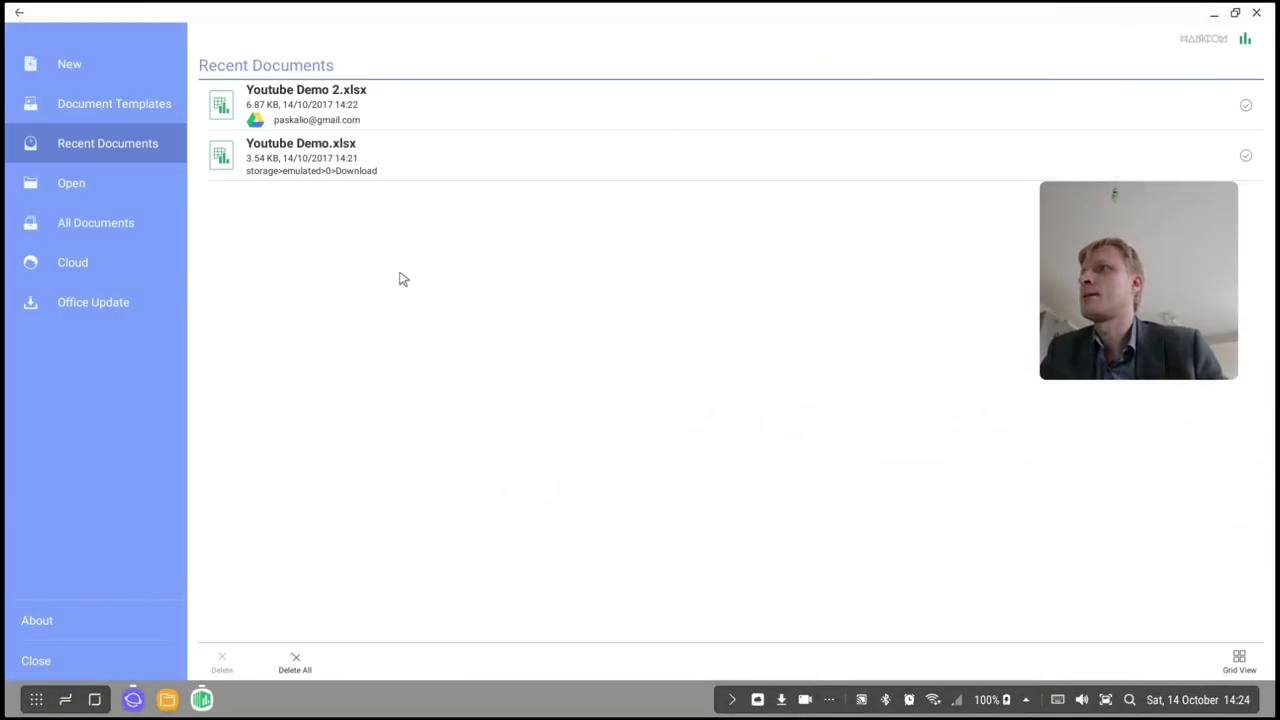
{"action": "left_click", "coordinate": [90, 76]}
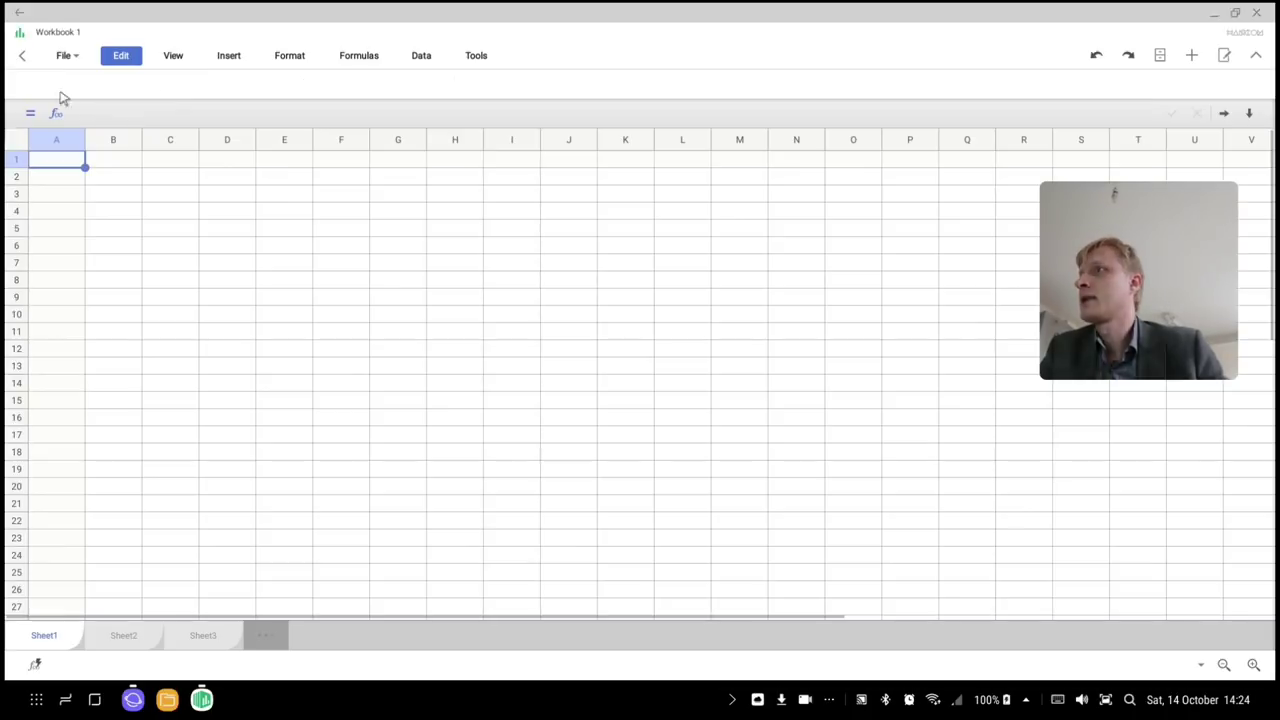
{"action": "left_click", "coordinate": [66, 58]}
{"action": "left_click", "coordinate": [88, 146]}
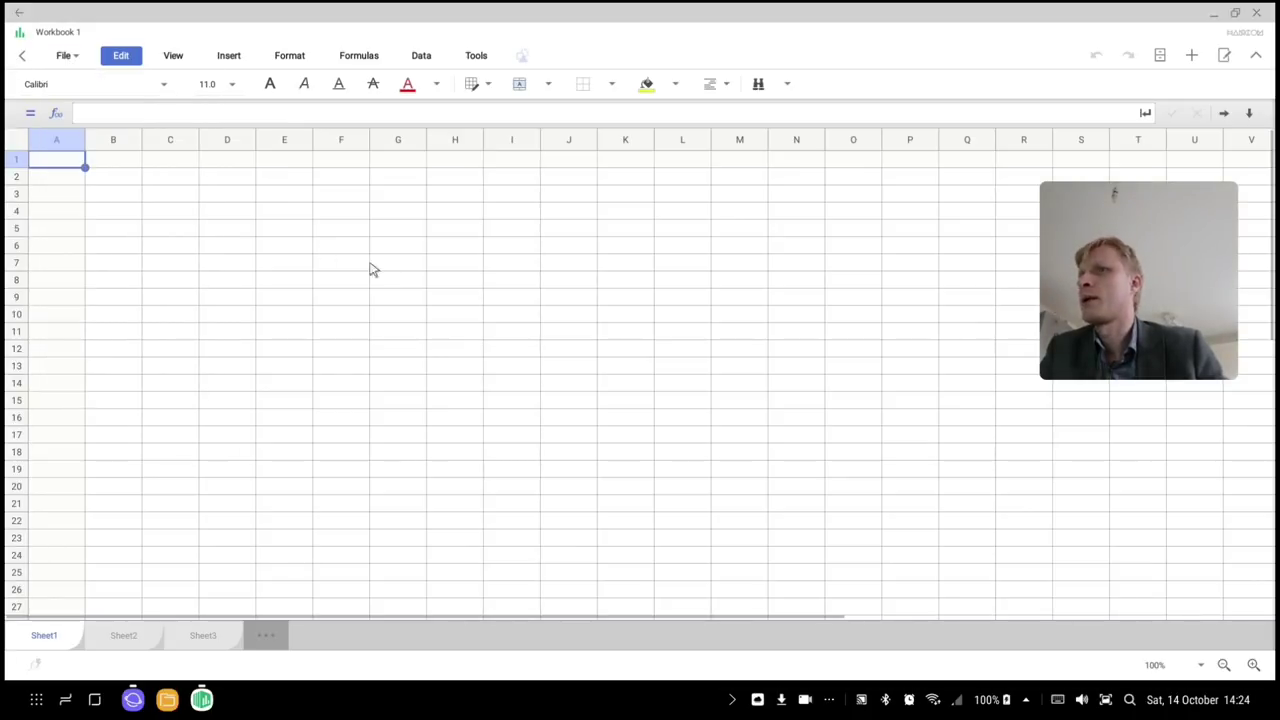
{"action": "left_click", "coordinate": [728, 250]}
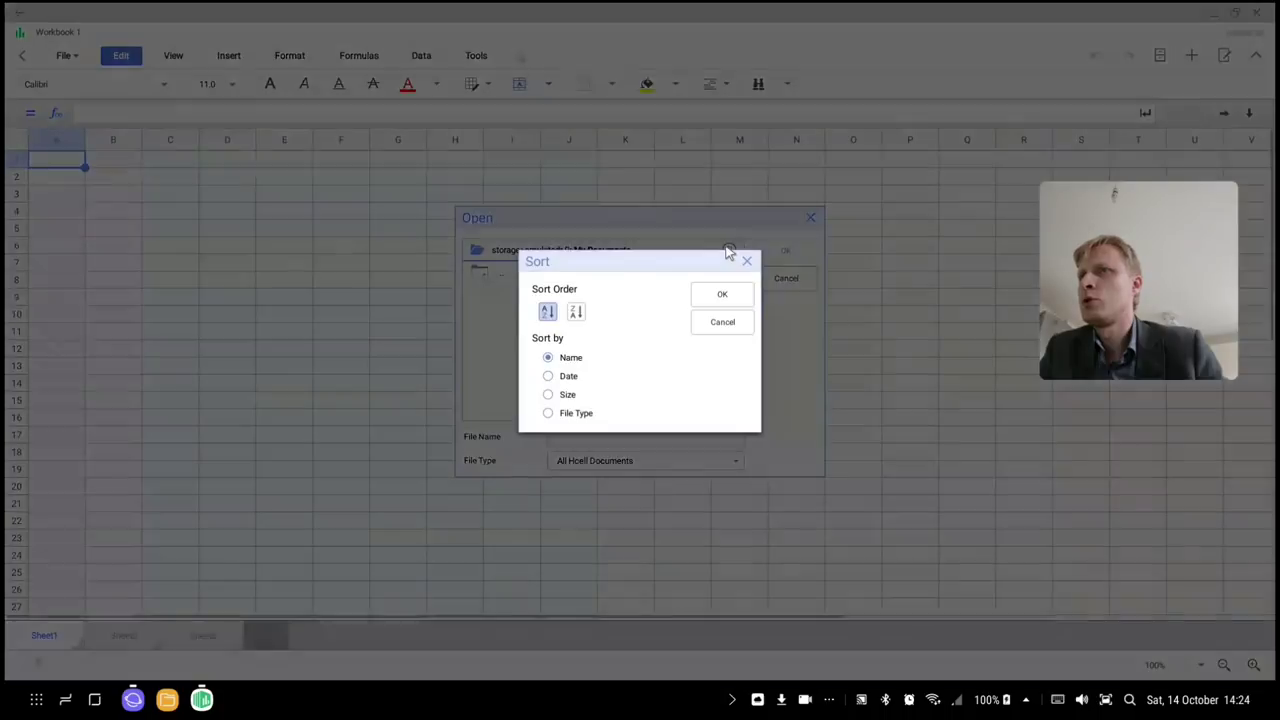
{"action": "left_click", "coordinate": [700, 322]}
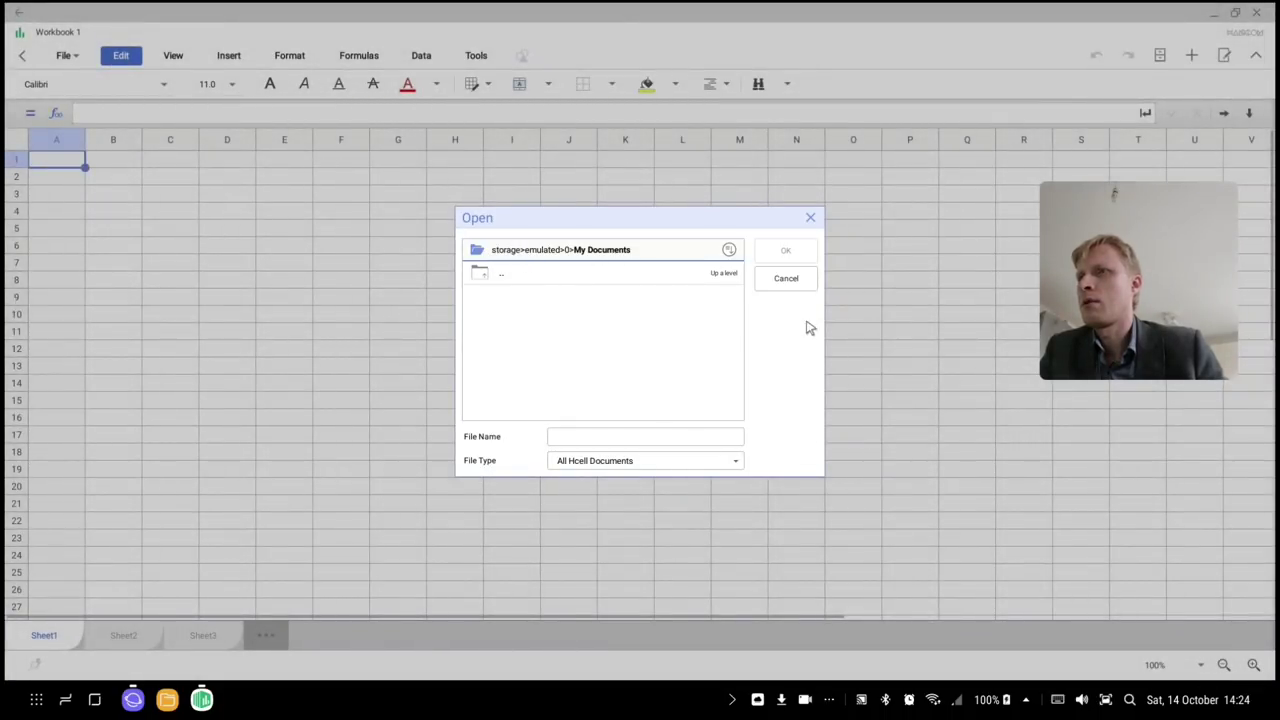
{"action": "left_click", "coordinate": [643, 458]}
{"action": "left_click", "coordinate": [643, 458]}
{"action": "left_click", "coordinate": [785, 270]}
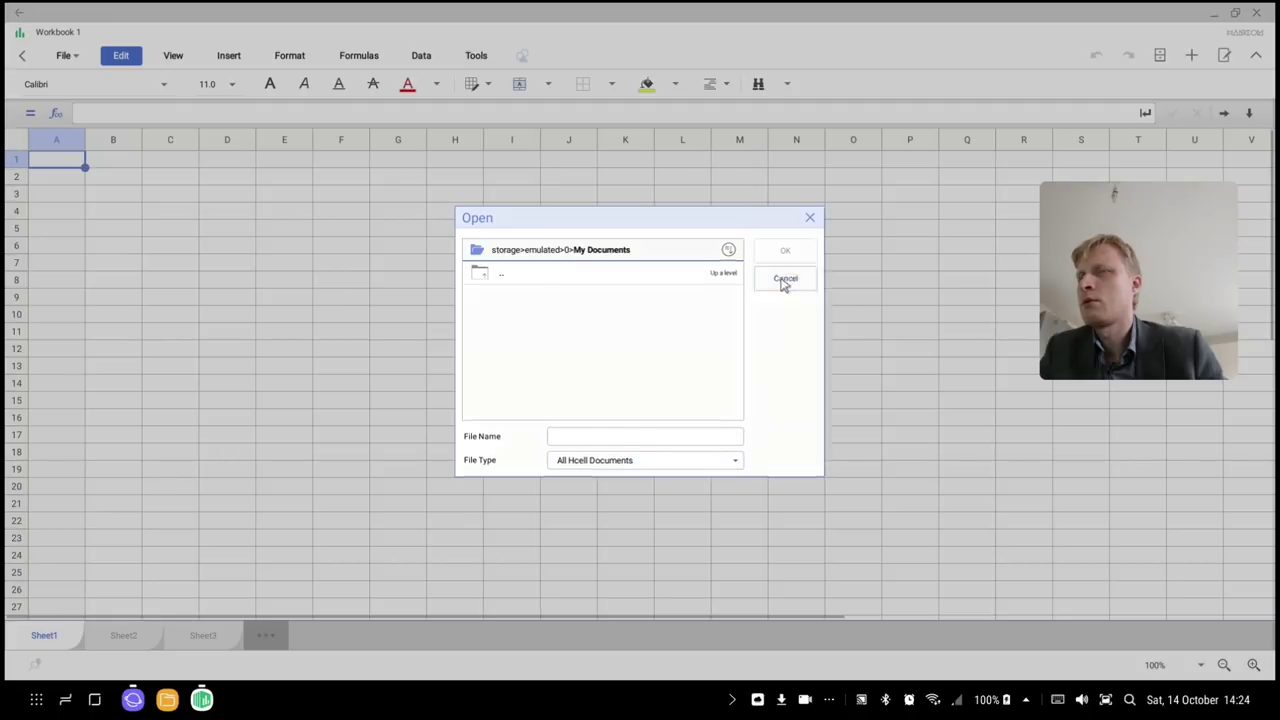
Leave the blank workbook and browse the phone's internal storage folders for documents to open.
{"action": "left_click", "coordinate": [23, 54]}
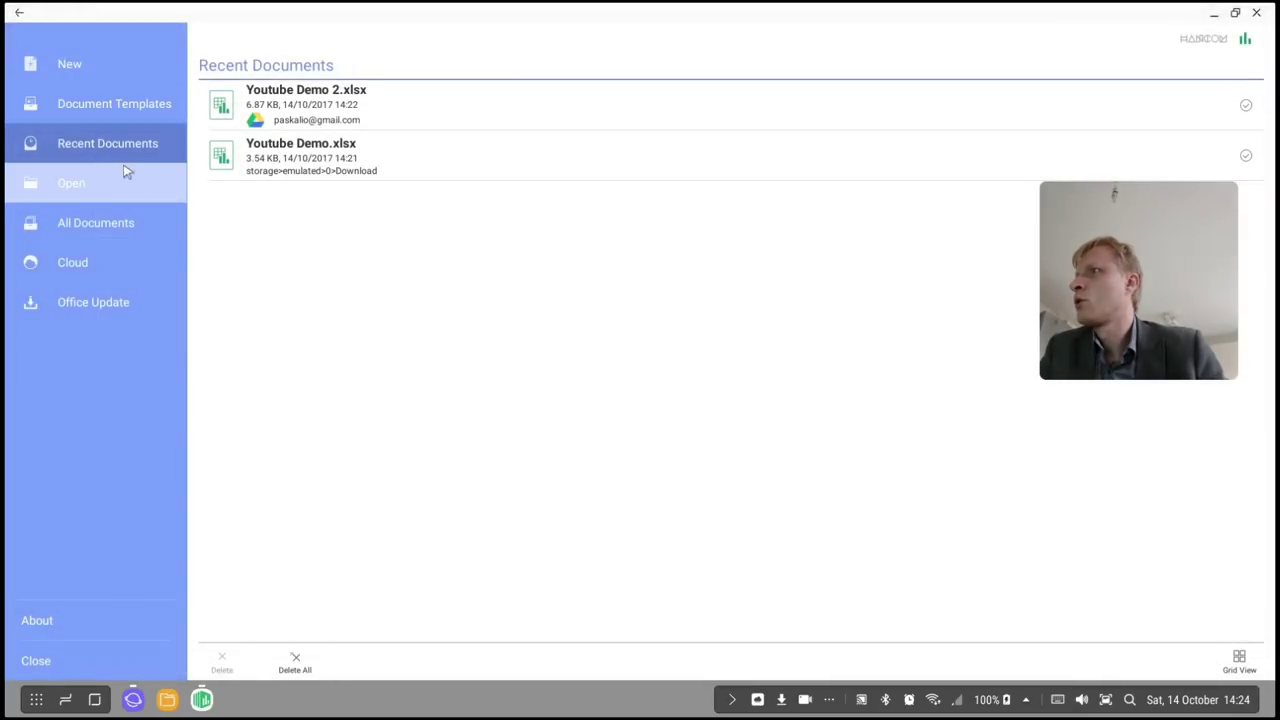
{"action": "left_click", "coordinate": [99, 184]}
{"action": "left_click", "coordinate": [283, 131]}
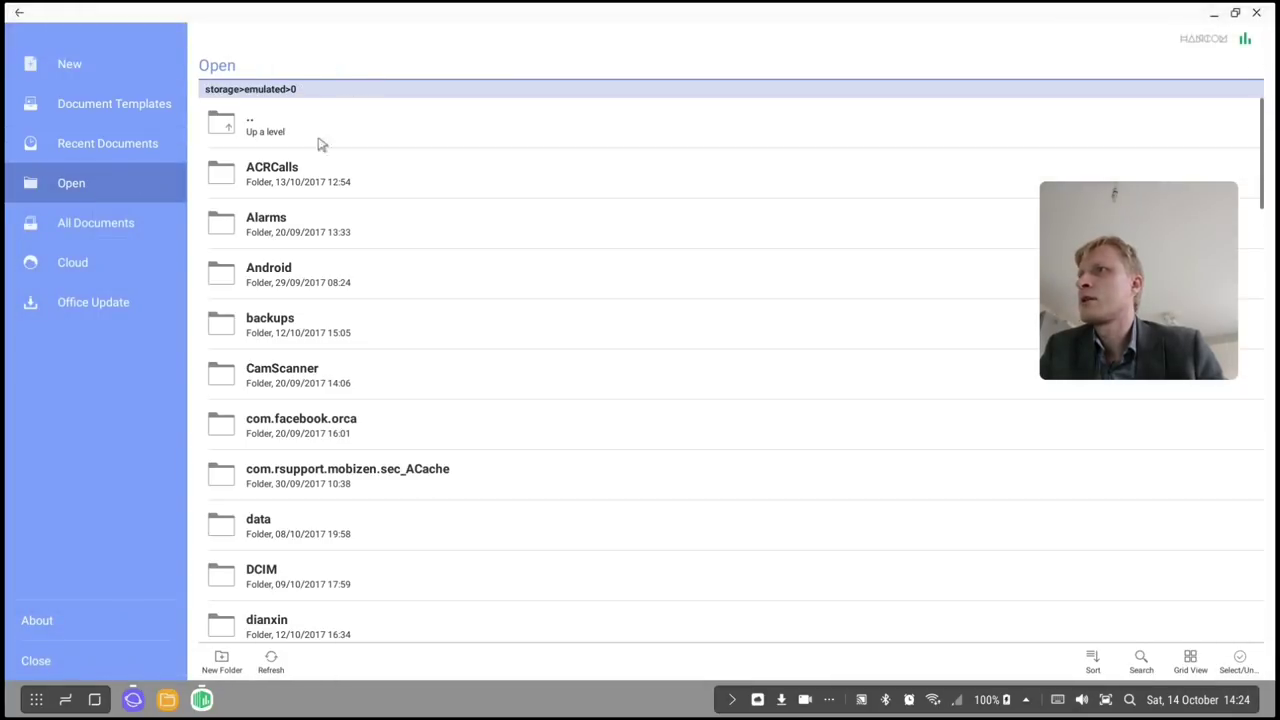
{"action": "scroll", "coordinate": [343, 371], "scroll_direction": "down", "scroll_amount": 15}
{"action": "scroll", "coordinate": [298, 537], "scroll_direction": "up", "scroll_amount": 15}
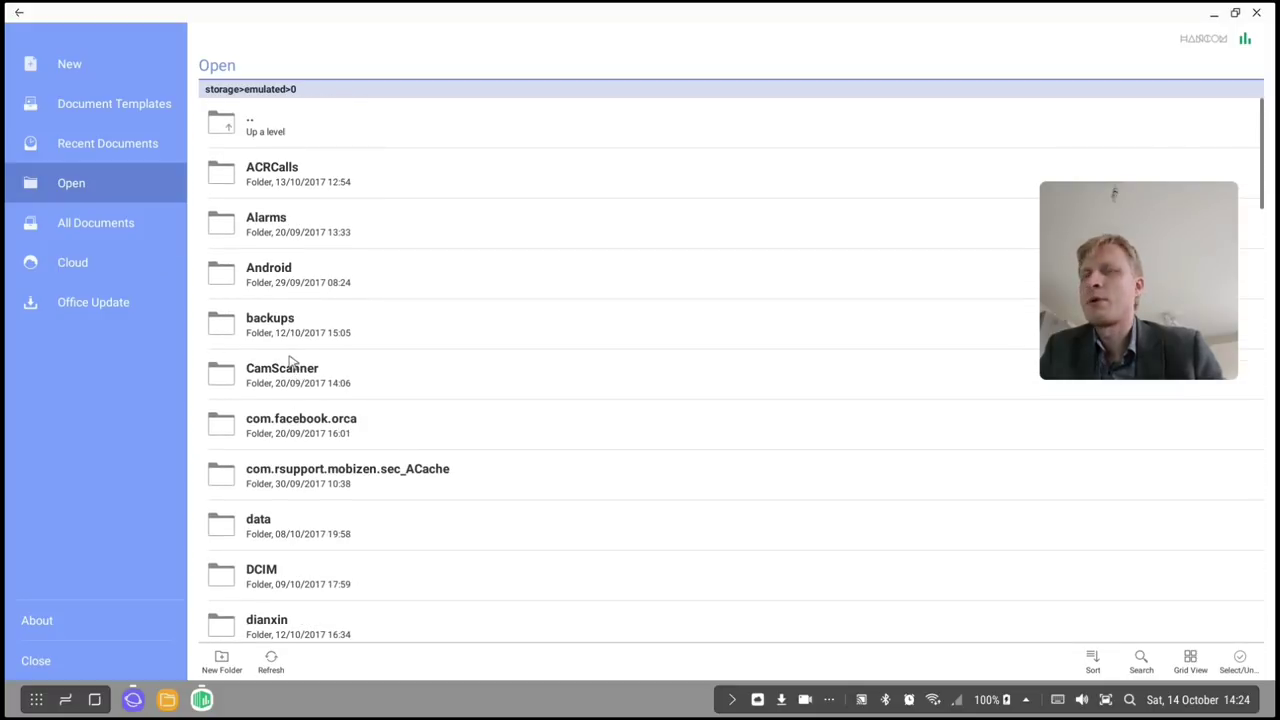
{"action": "scroll", "coordinate": [285, 565], "scroll_direction": "down", "scroll_amount": 5}
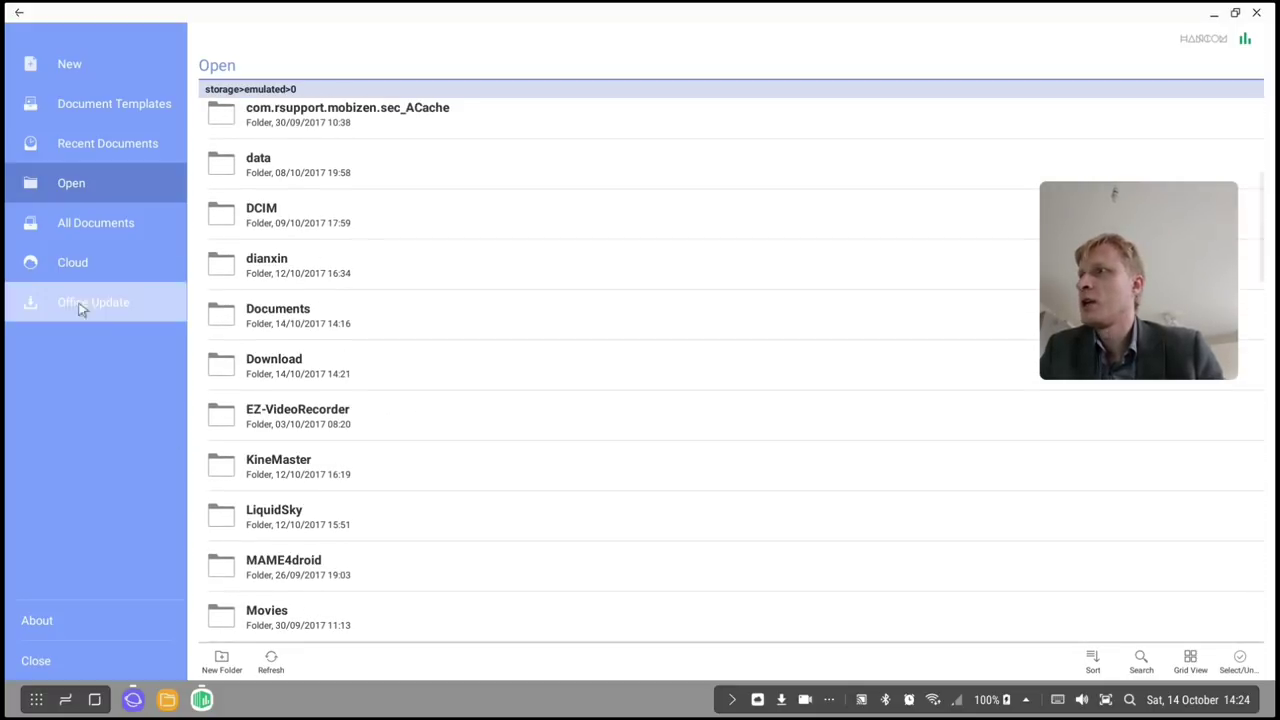
Open Youtube Demo 2.xlsx from the Youtube Demo folder in the connected Google Drive.
{"action": "left_click", "coordinate": [78, 262]}
{"action": "left_click", "coordinate": [392, 226]}
{"action": "scroll", "coordinate": [300, 580], "scroll_direction": "down", "scroll_amount": 5}
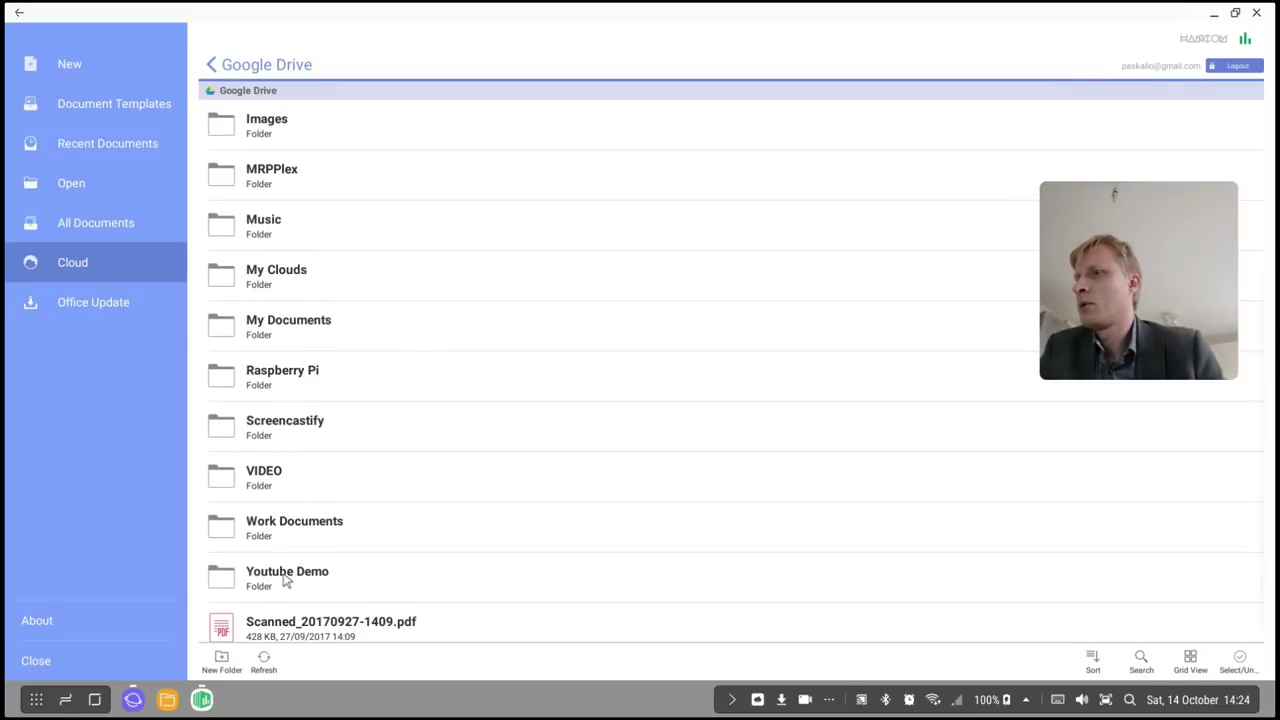
{"action": "left_click", "coordinate": [286, 577]}
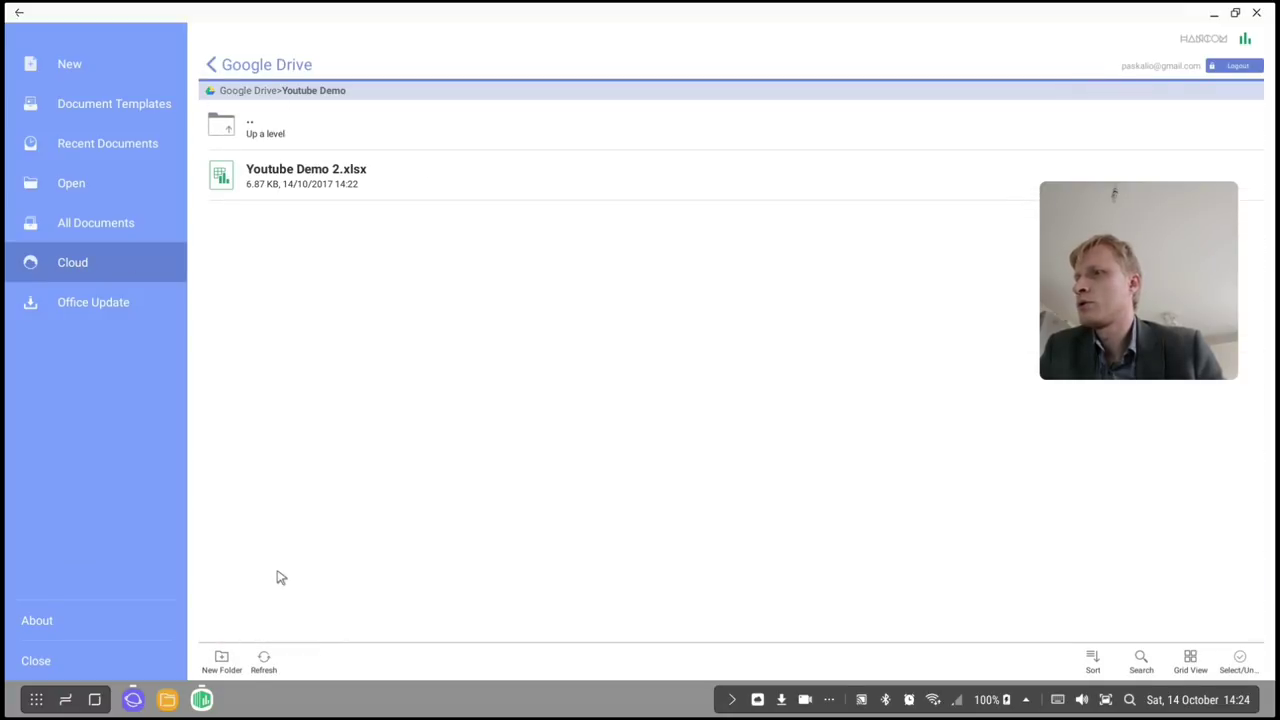
{"action": "left_click", "coordinate": [310, 176]}
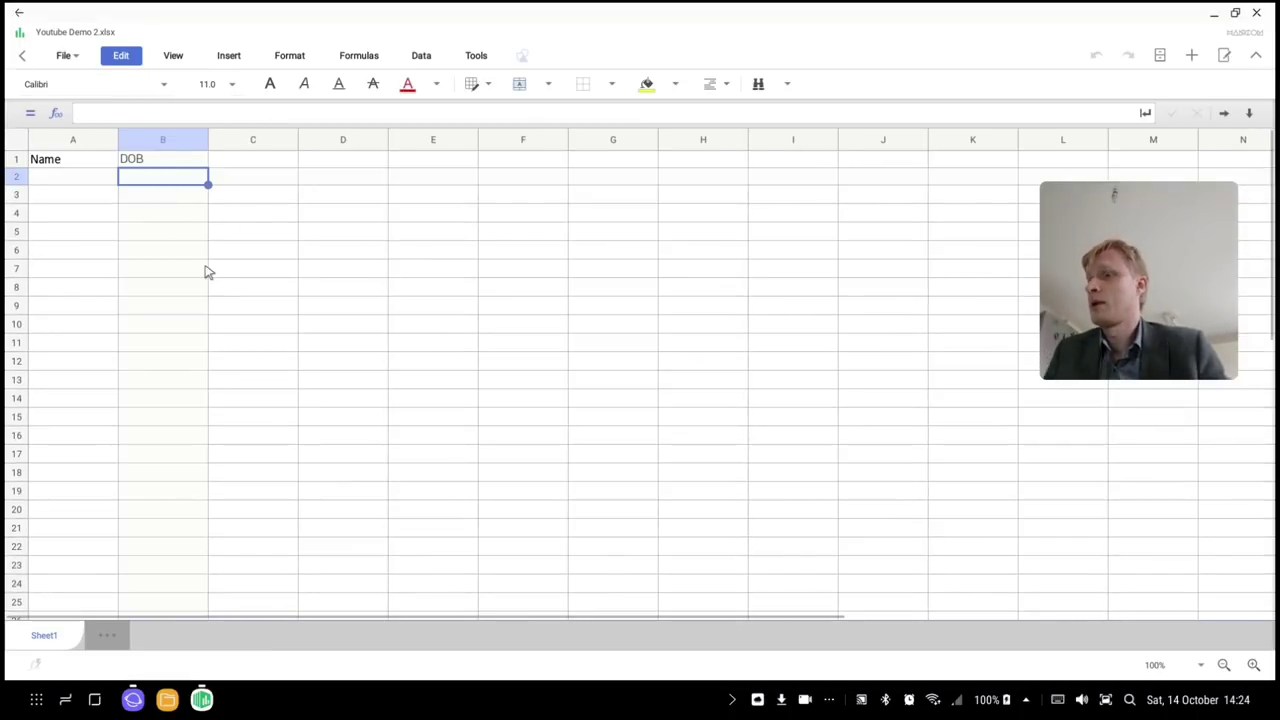
Enter fdsfsdaf, sadf, asdf, sadf and asdfsadfasd in cells B2 through B6 and save the workbook.
{"action": "type", "text": "fdsfsdaf"}
{"action": "key", "text": "Return"}
{"action": "type", "text": "sadf"}
{"action": "key", "text": "Return"}
{"action": "key", "text": "Return"}
{"action": "key", "text": "Return"}
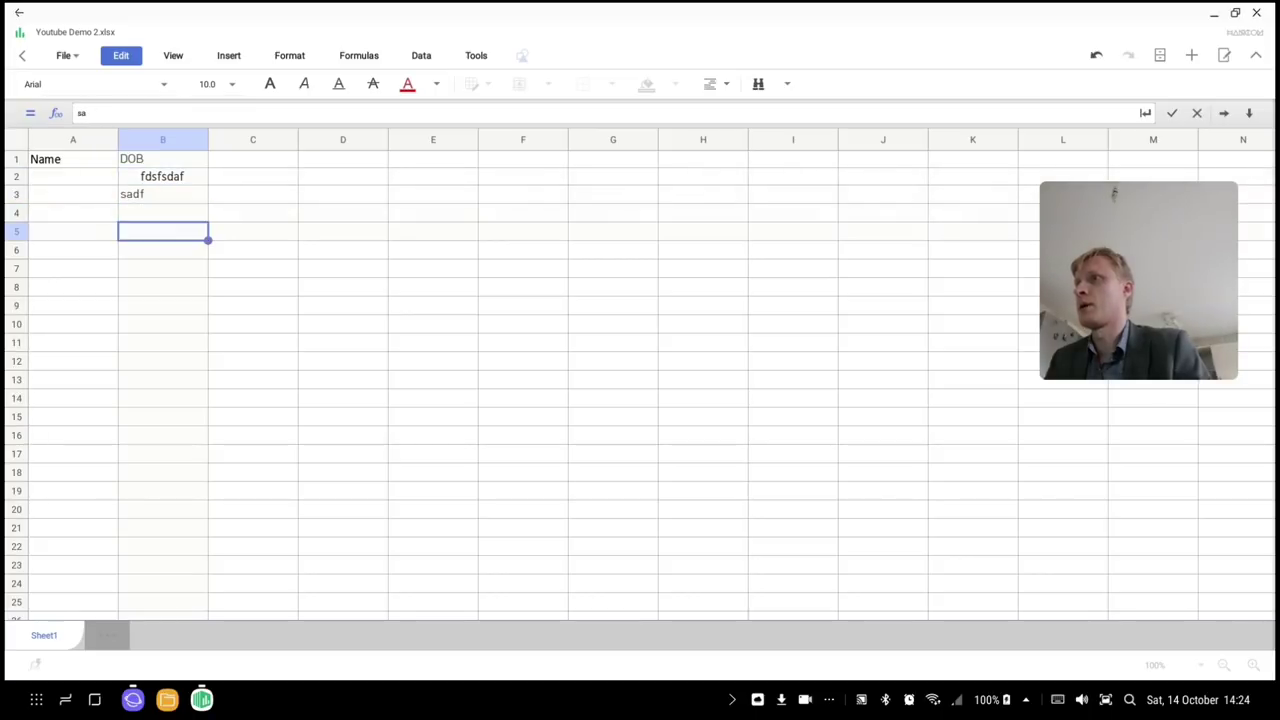
{"action": "type", "text": "asdfsadfasd"}
{"action": "left_click", "coordinate": [291, 271]}
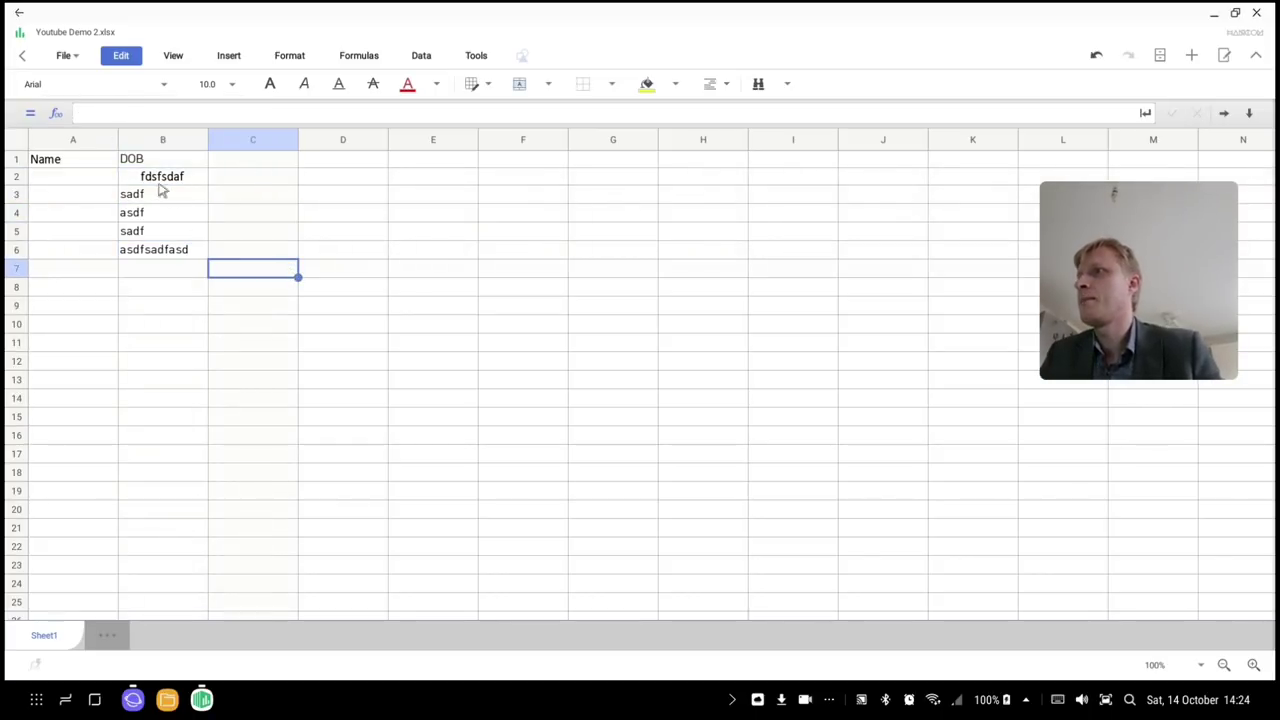
{"action": "left_click", "coordinate": [70, 56]}
{"action": "left_click", "coordinate": [96, 207]}
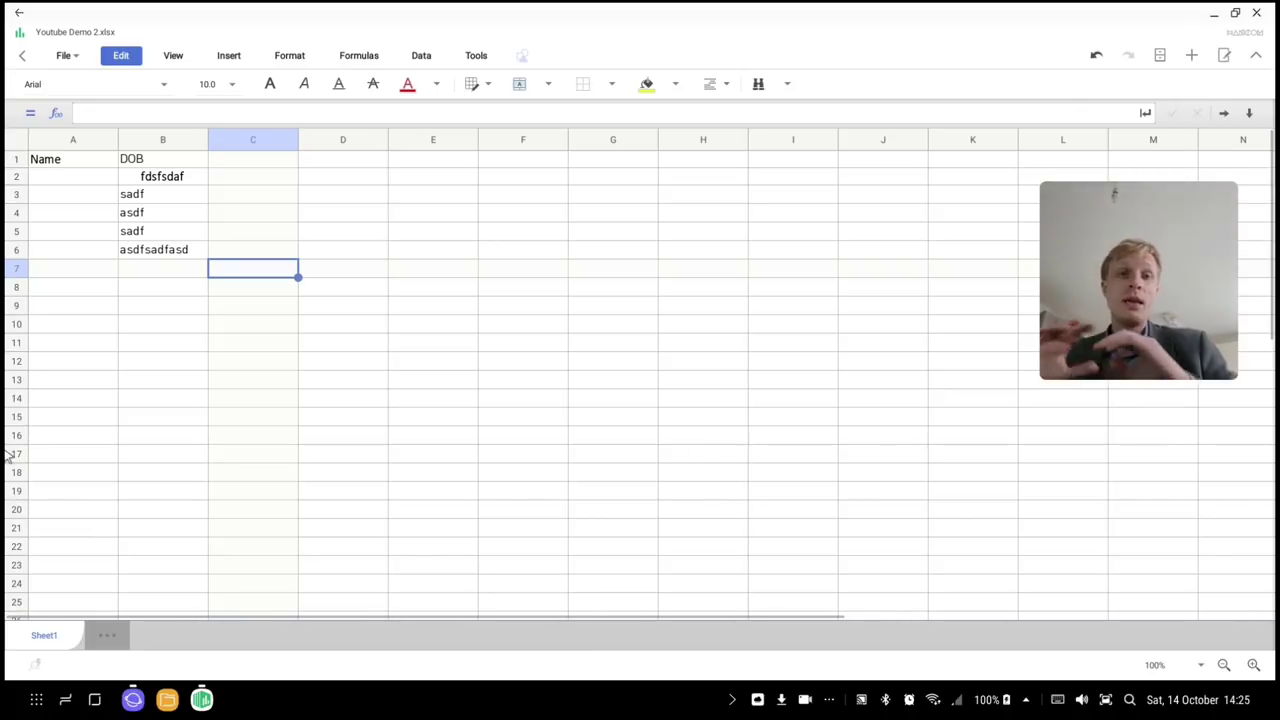
Save a copy of the workbook as Youtube Demo 2.xlsx in the My Documents folder of the local storage.
{"action": "left_click", "coordinate": [62, 56]}
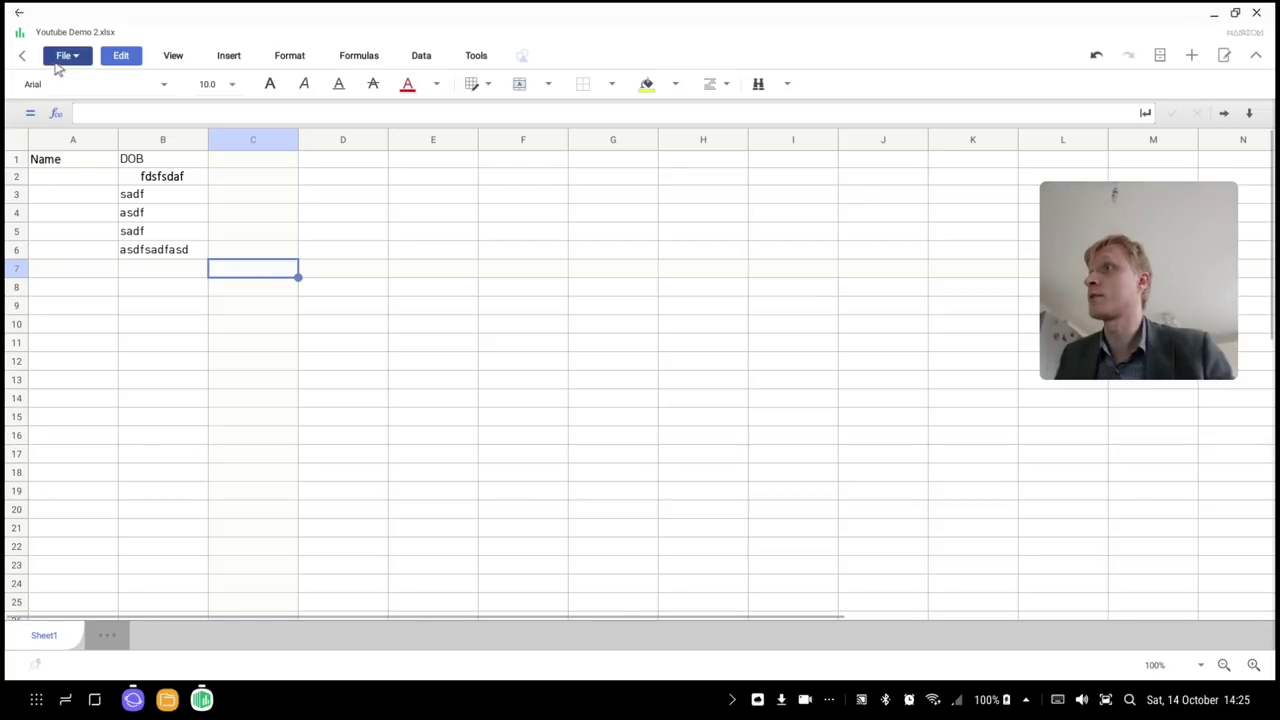
{"action": "left_click", "coordinate": [106, 238]}
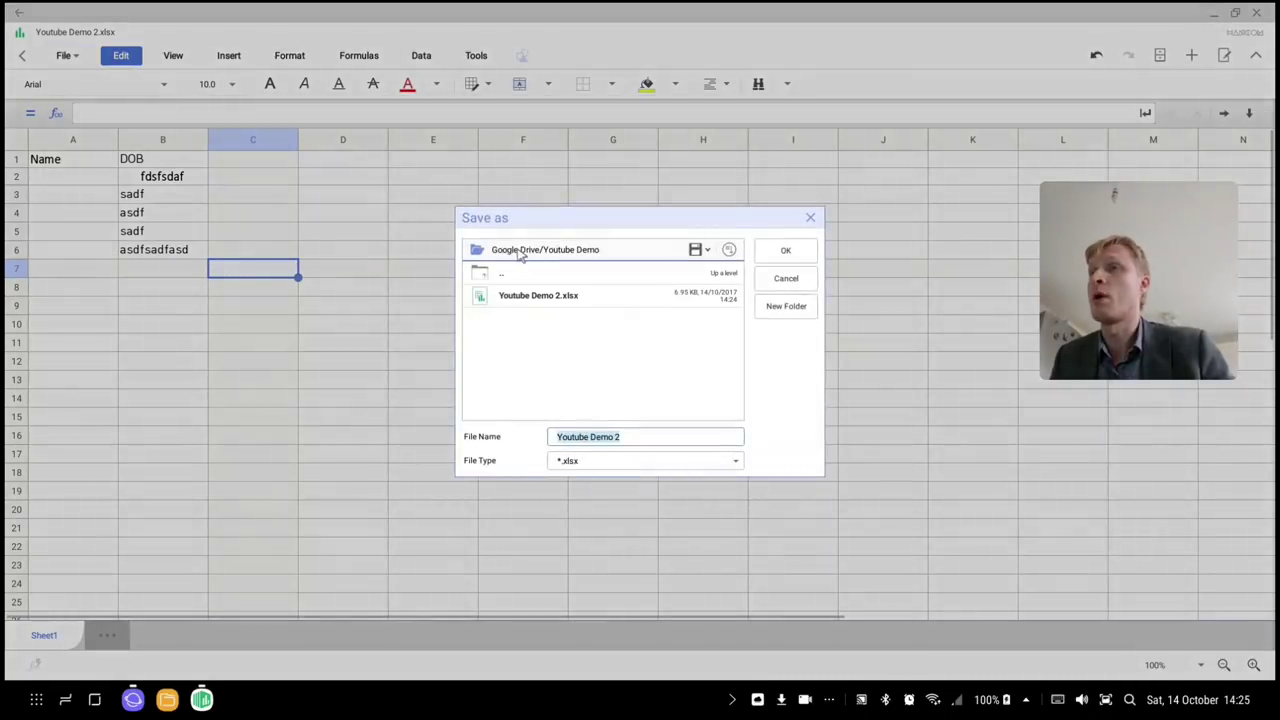
{"action": "left_click", "coordinate": [678, 252]}
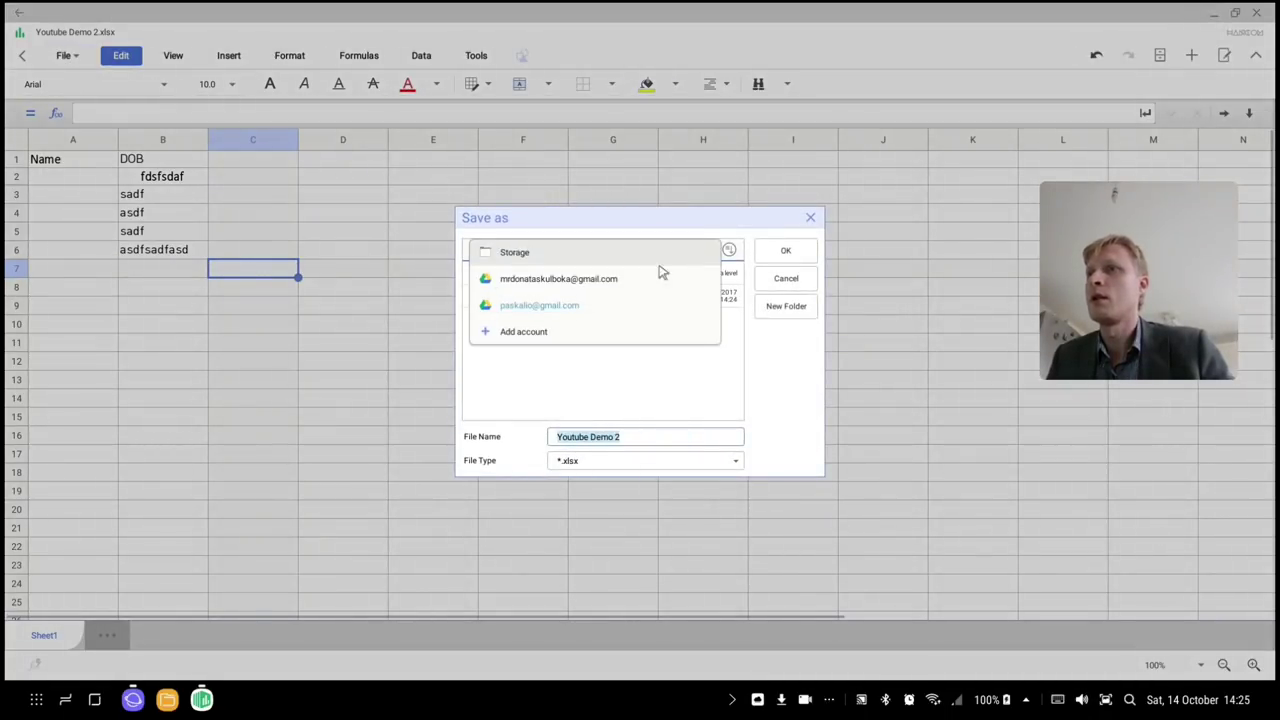
{"action": "left_click", "coordinate": [552, 256]}
{"action": "scroll", "coordinate": [557, 380], "scroll_direction": "down", "scroll_amount": 8}
{"action": "scroll", "coordinate": [548, 381], "scroll_direction": "down", "scroll_amount": 3}
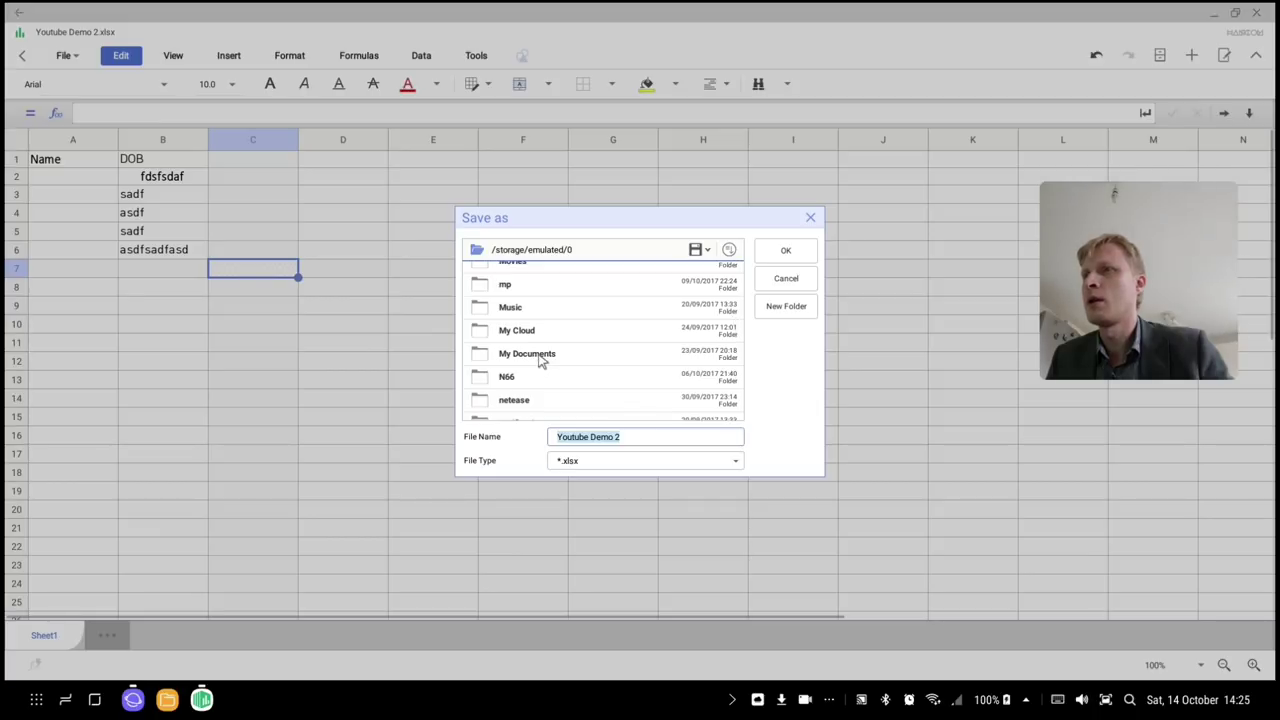
{"action": "scroll", "coordinate": [538, 360], "scroll_direction": "up", "scroll_amount": 3}
{"action": "scroll", "coordinate": [538, 360], "scroll_direction": "down", "scroll_amount": 3}
{"action": "left_click", "coordinate": [538, 358]}
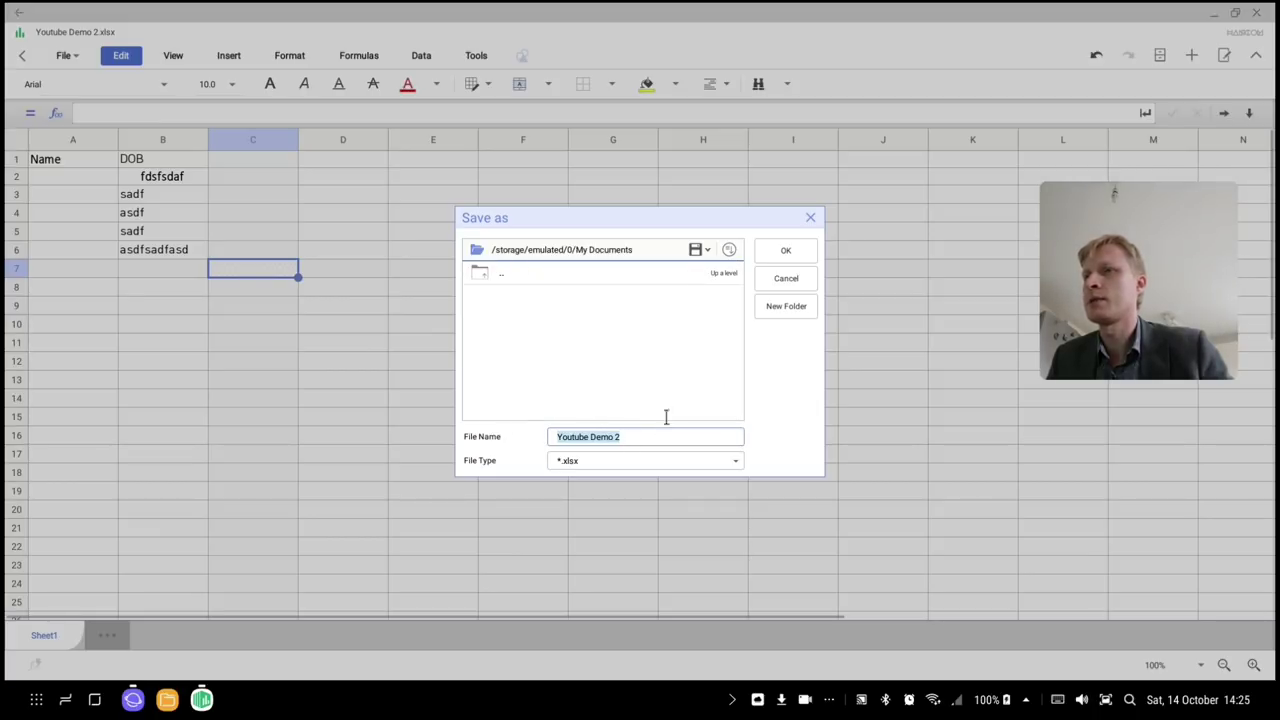
{"action": "left_click", "coordinate": [786, 250]}
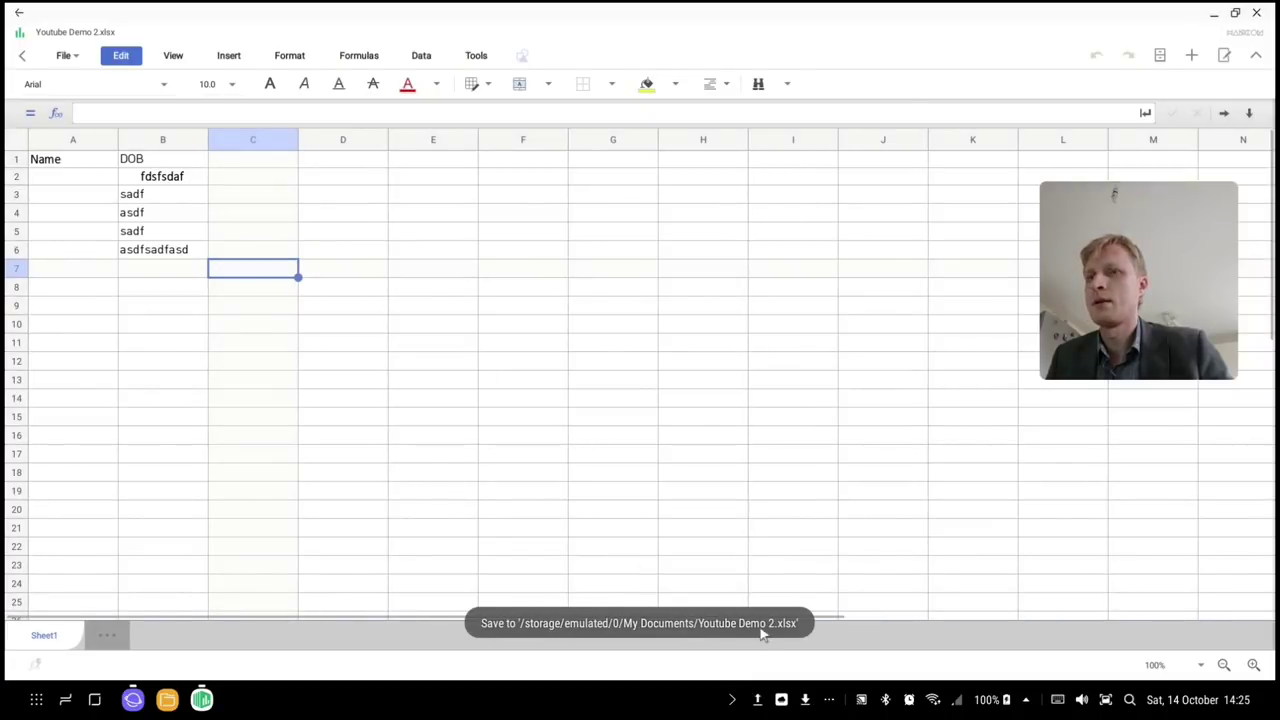
Close the workbook and open the local Youtube Demo 2.xlsx from the My Documents folder in My Files.
{"action": "left_click", "coordinate": [1256, 12]}
{"action": "left_click", "coordinate": [170, 699]}
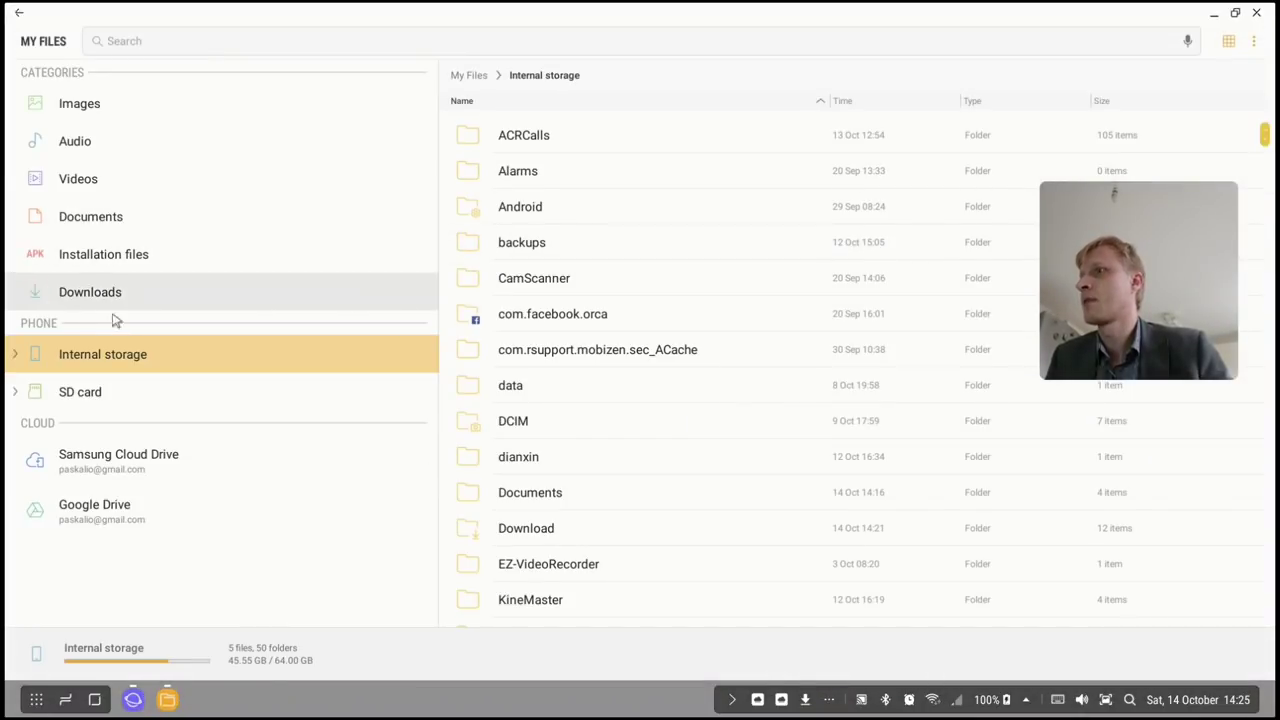
{"action": "scroll", "coordinate": [585, 452], "scroll_direction": "down", "scroll_amount": 1}
{"action": "scroll", "coordinate": [585, 452], "scroll_direction": "down", "scroll_amount": 9}
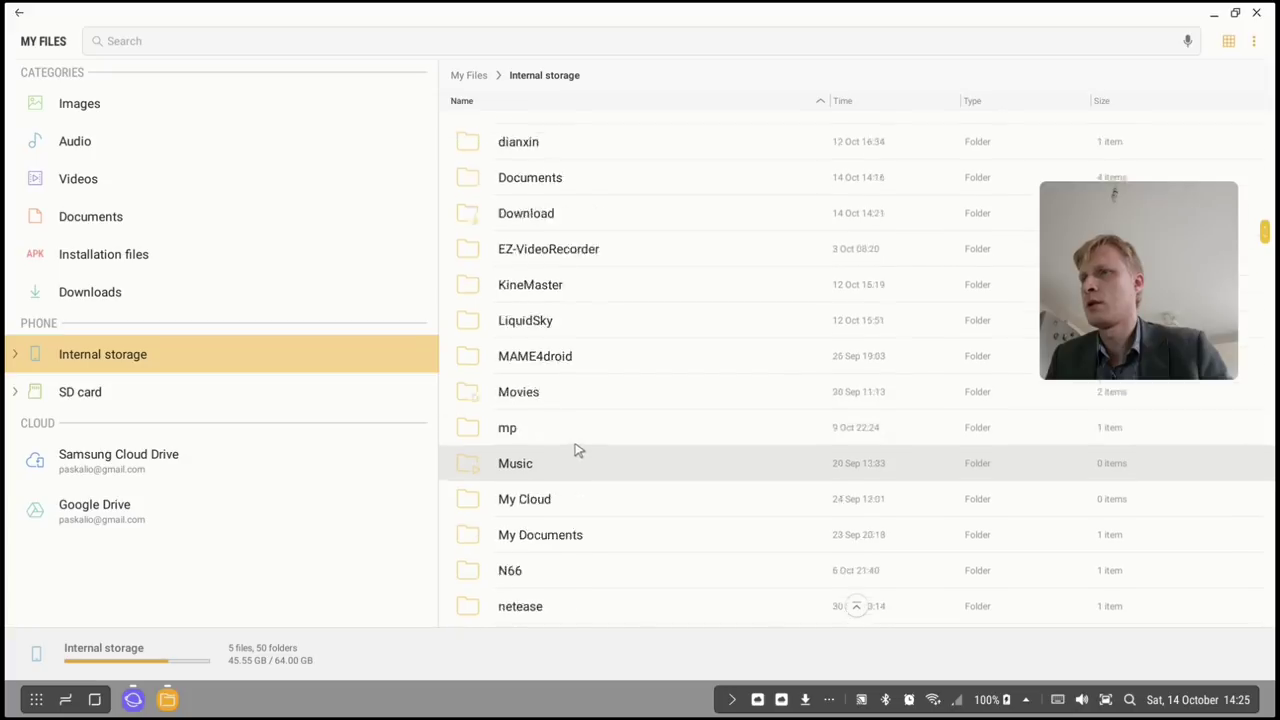
{"action": "double_click", "coordinate": [540, 489]}
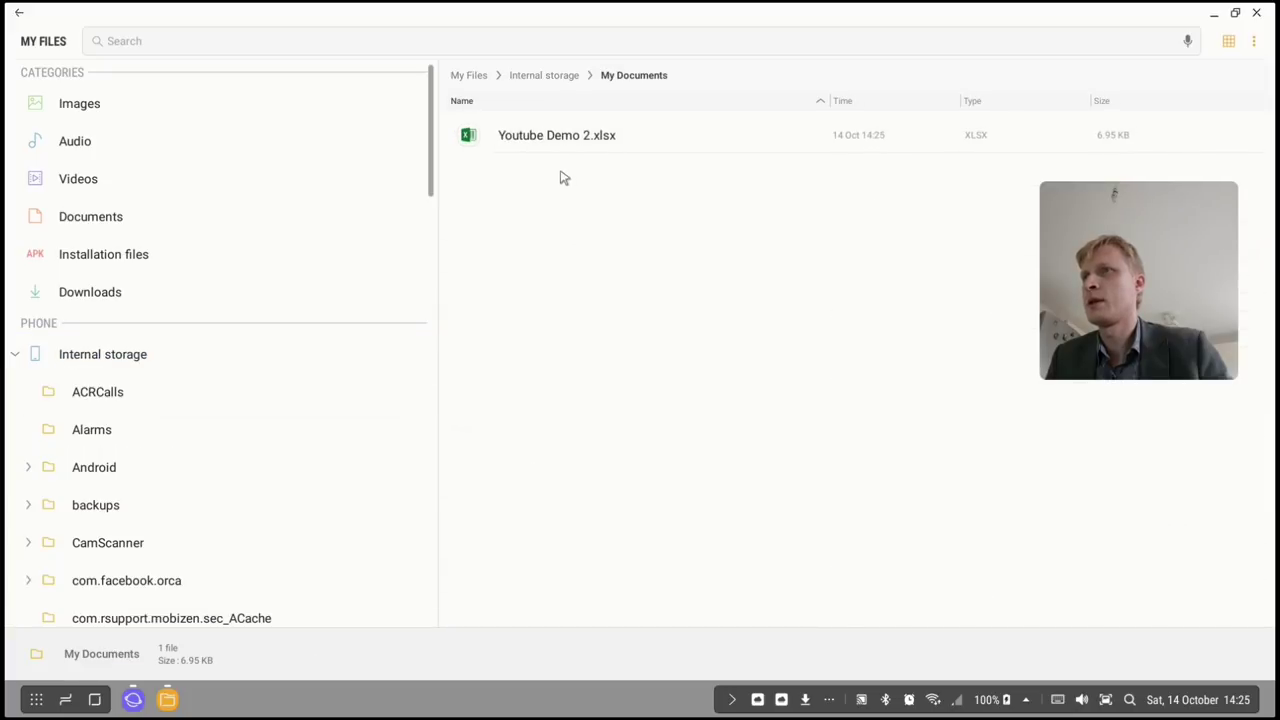
{"action": "double_click", "coordinate": [557, 140]}
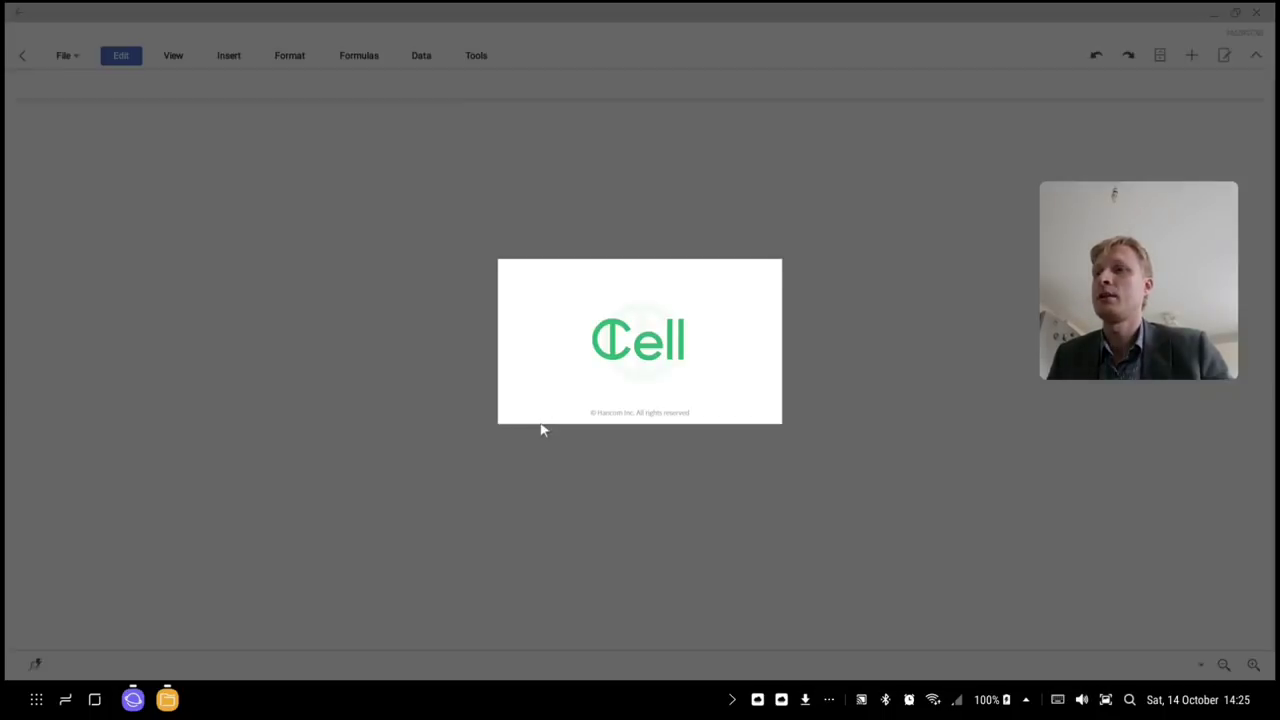
Enter fdgdfsg, dfs, g, dsfg and sd in cells C7 through C11.
{"action": "type", "text": "fdgdfsg"}
{"action": "key", "text": "Return"}
{"action": "type", "text": "dfs"}
{"action": "key", "text": "Return"}
{"action": "type", "text": "g"}
{"action": "key", "text": "Return"}
{"action": "type", "text": "dsfg sd"}
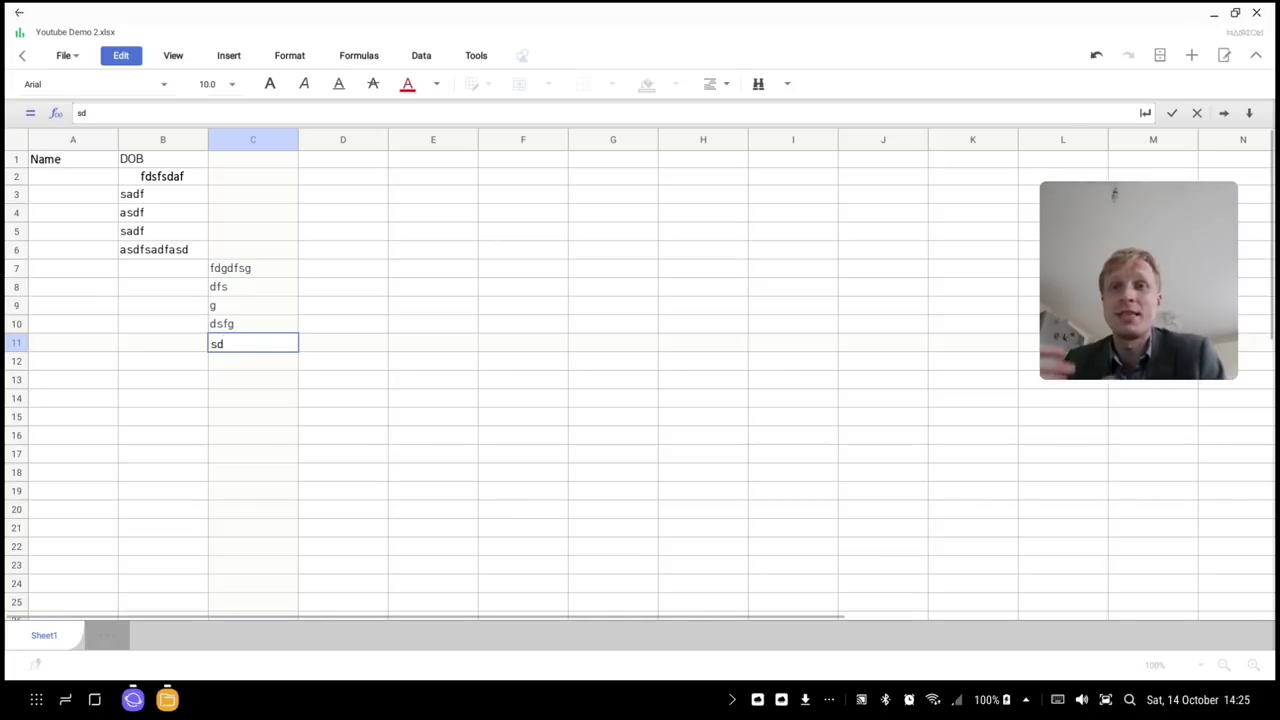
{"action": "left_click", "coordinate": [510, 366]}
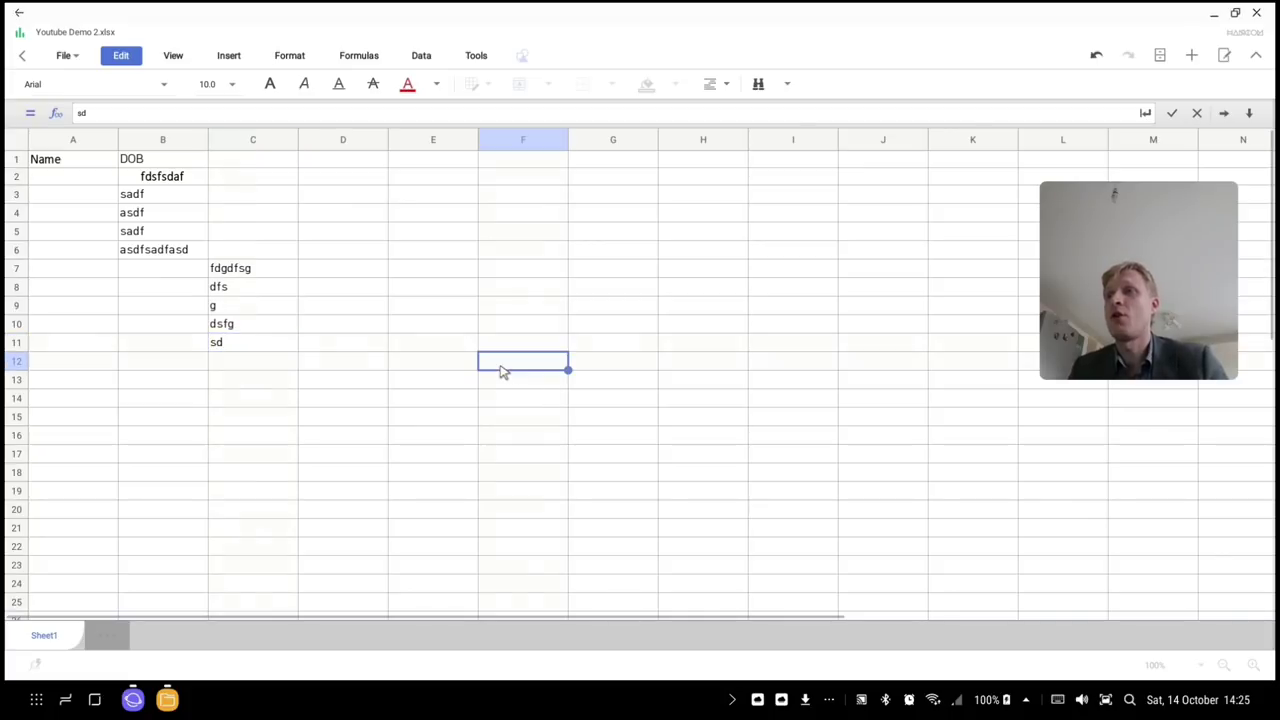
Close the workbook, launch Cell from the OFFICE folder, and open the My Documents copy of Youtube Demo 2.xlsx from the recent documents.
{"action": "left_click", "coordinate": [1258, 14]}
{"action": "left_click", "coordinate": [522, 449]}
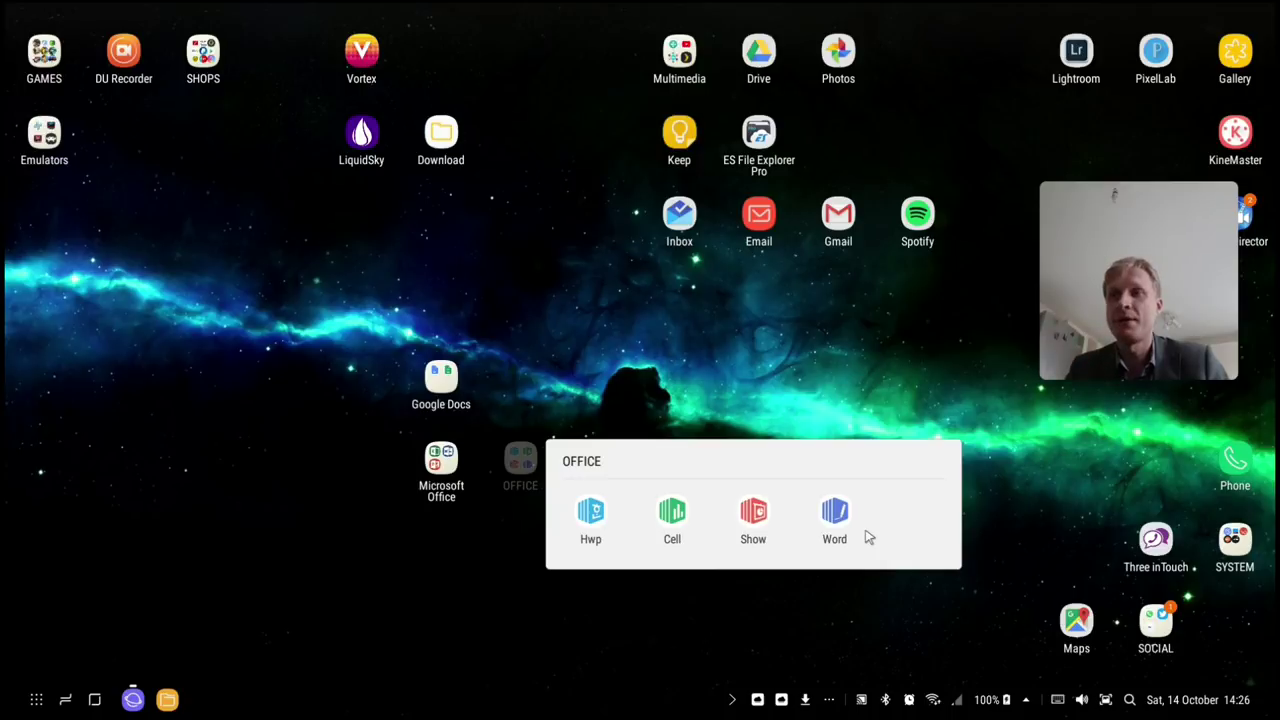
{"action": "left_click", "coordinate": [565, 392]}
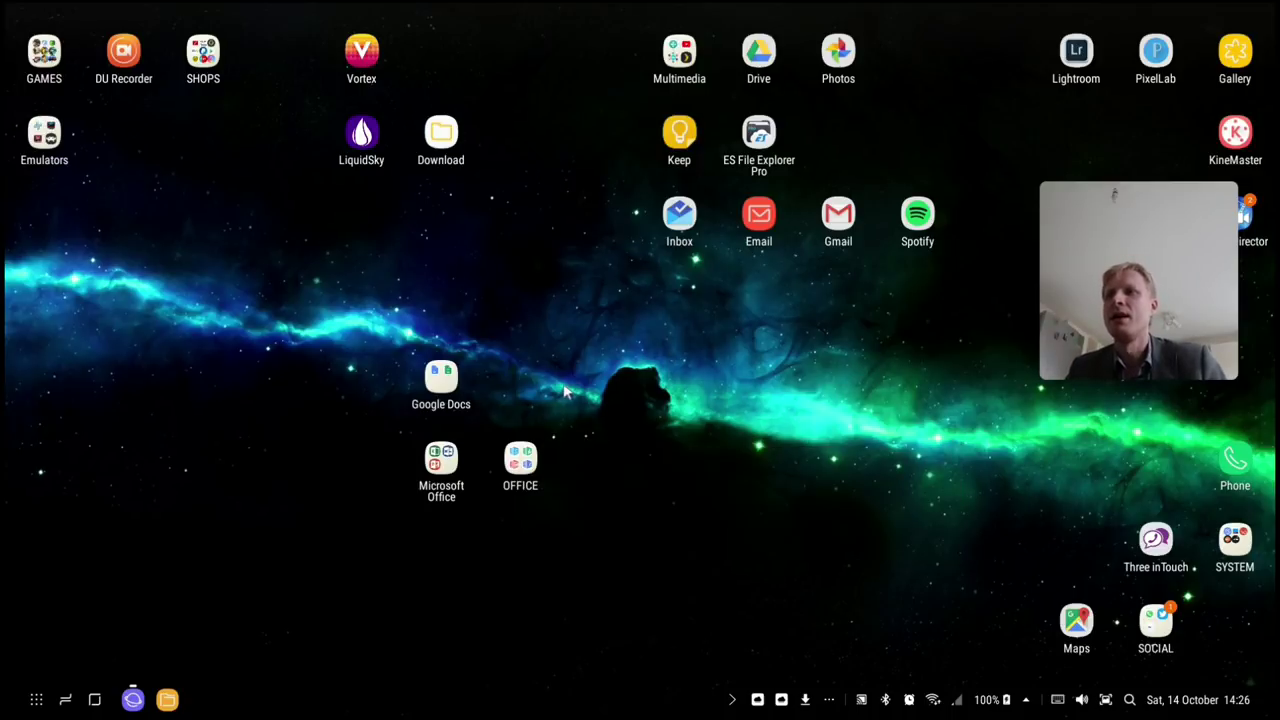
{"action": "left_click", "coordinate": [522, 456]}
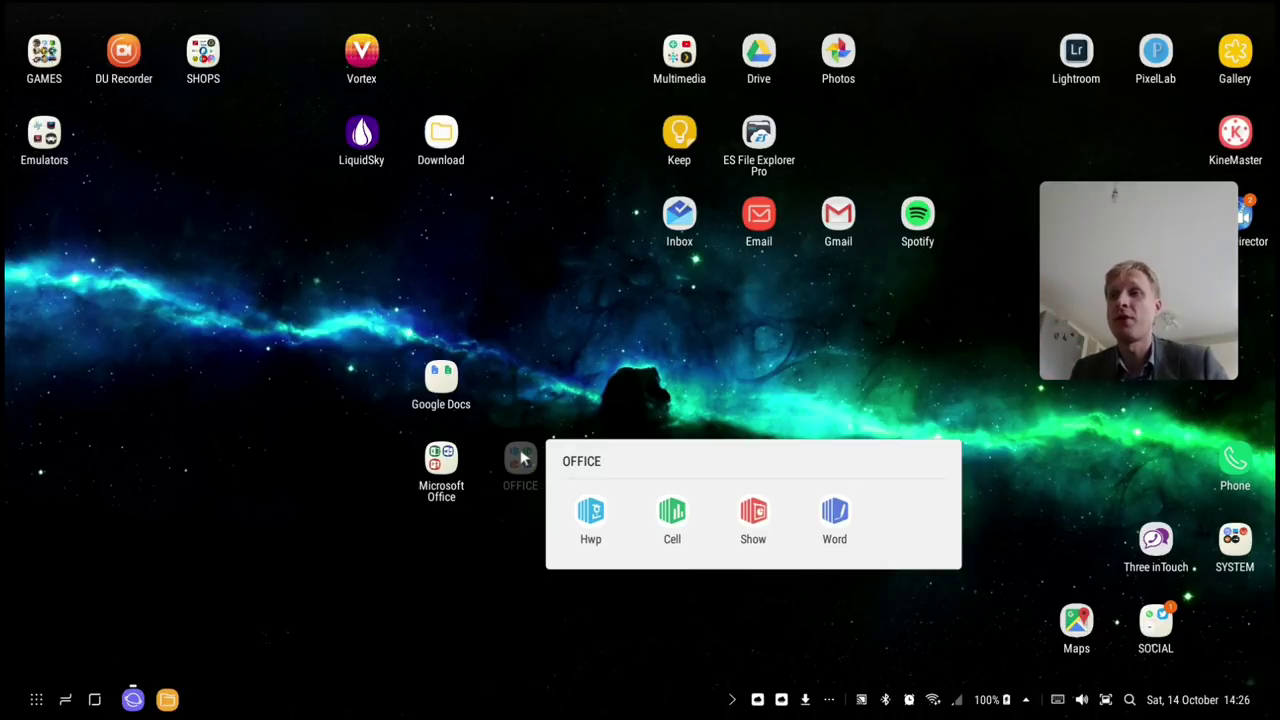
{"action": "left_click", "coordinate": [670, 512]}
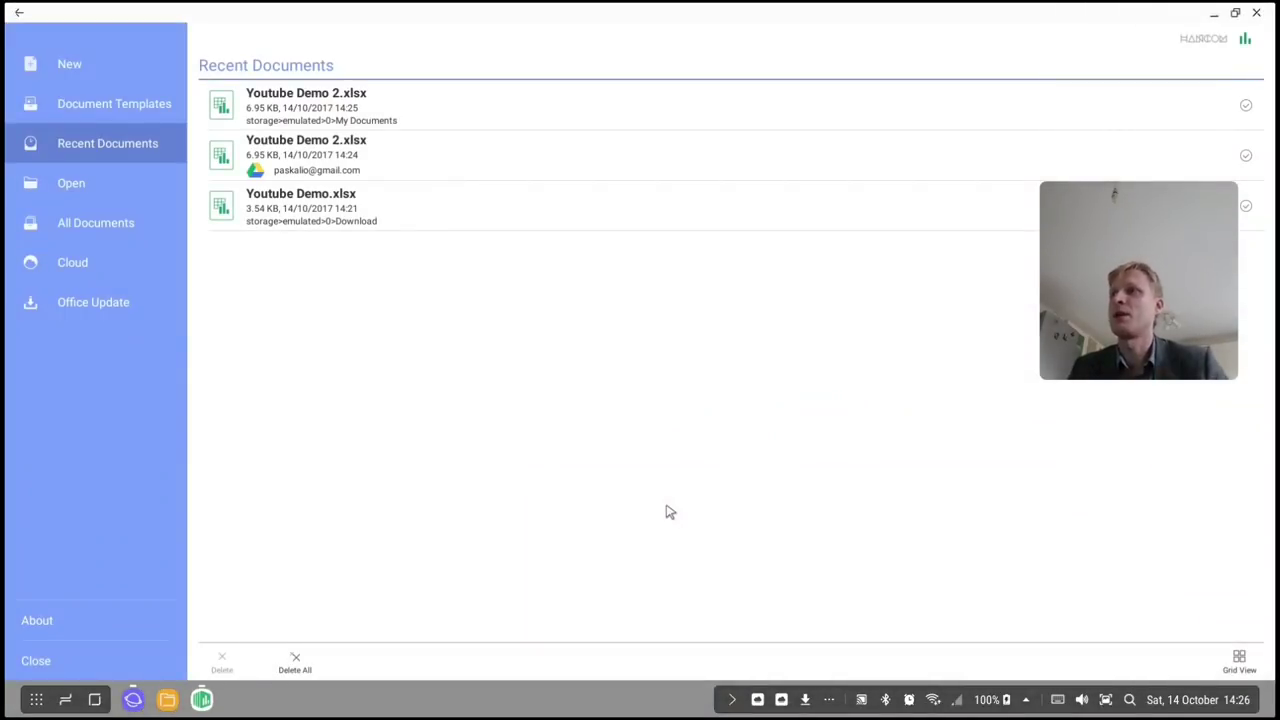
{"action": "left_click", "coordinate": [389, 106]}
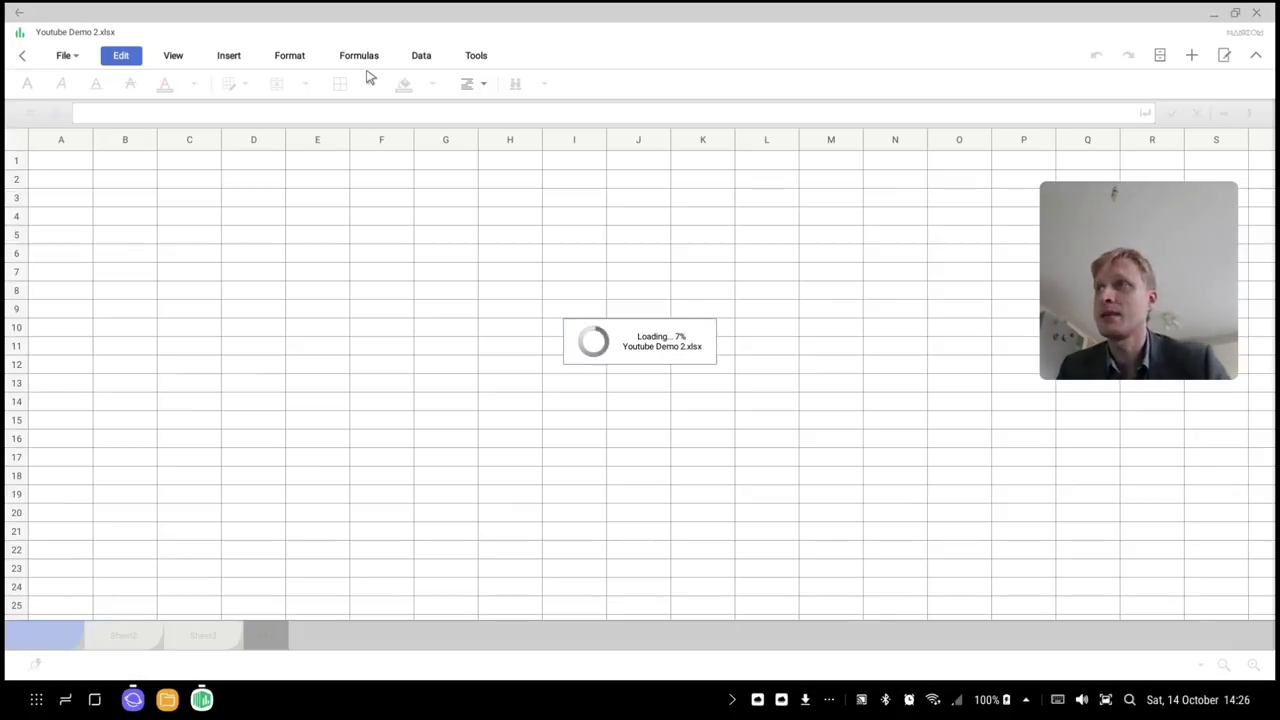
Clear the contents of cells A1 through C10.
{"action": "left_click_drag", "start_coordinate": [270, 325], "coordinate": [40, 160]}
{"action": "key", "text": "Delete"}
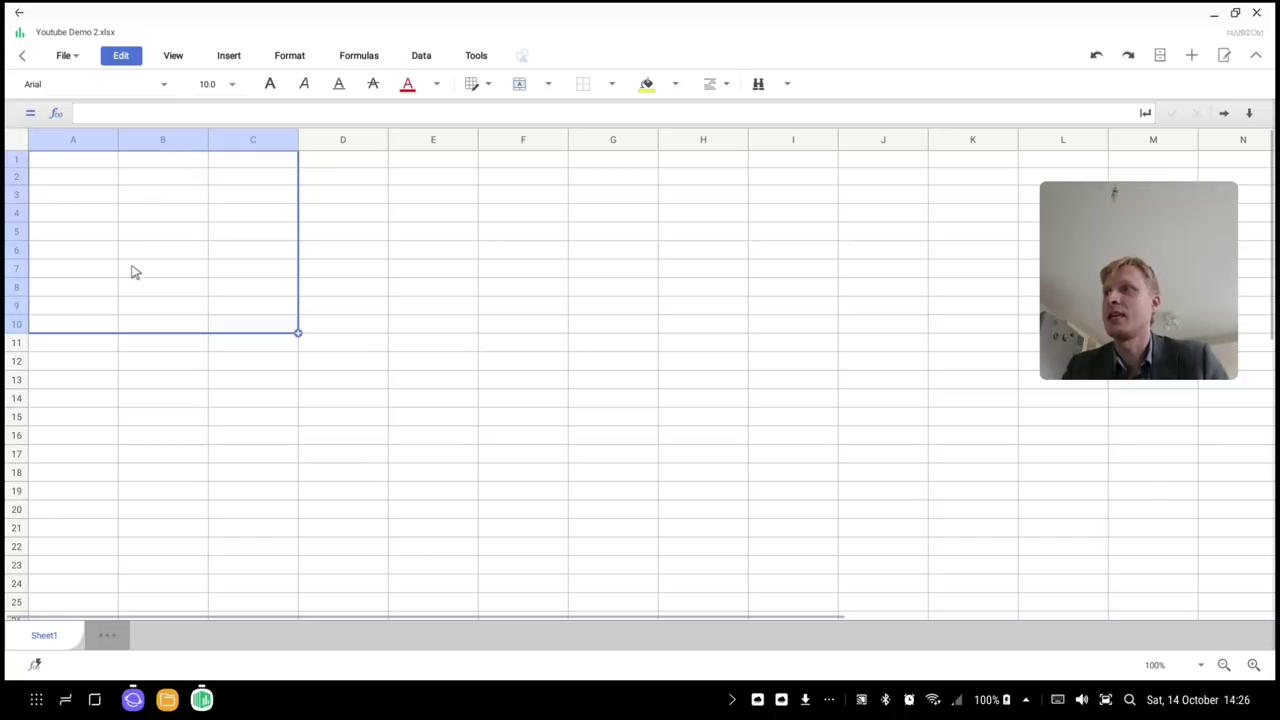
{"action": "left_click", "coordinate": [158, 250]}
Review the available commands for inserting, formatting, formulas, data and tools.
{"action": "left_click", "coordinate": [240, 54]}
{"action": "left_click", "coordinate": [289, 55]}
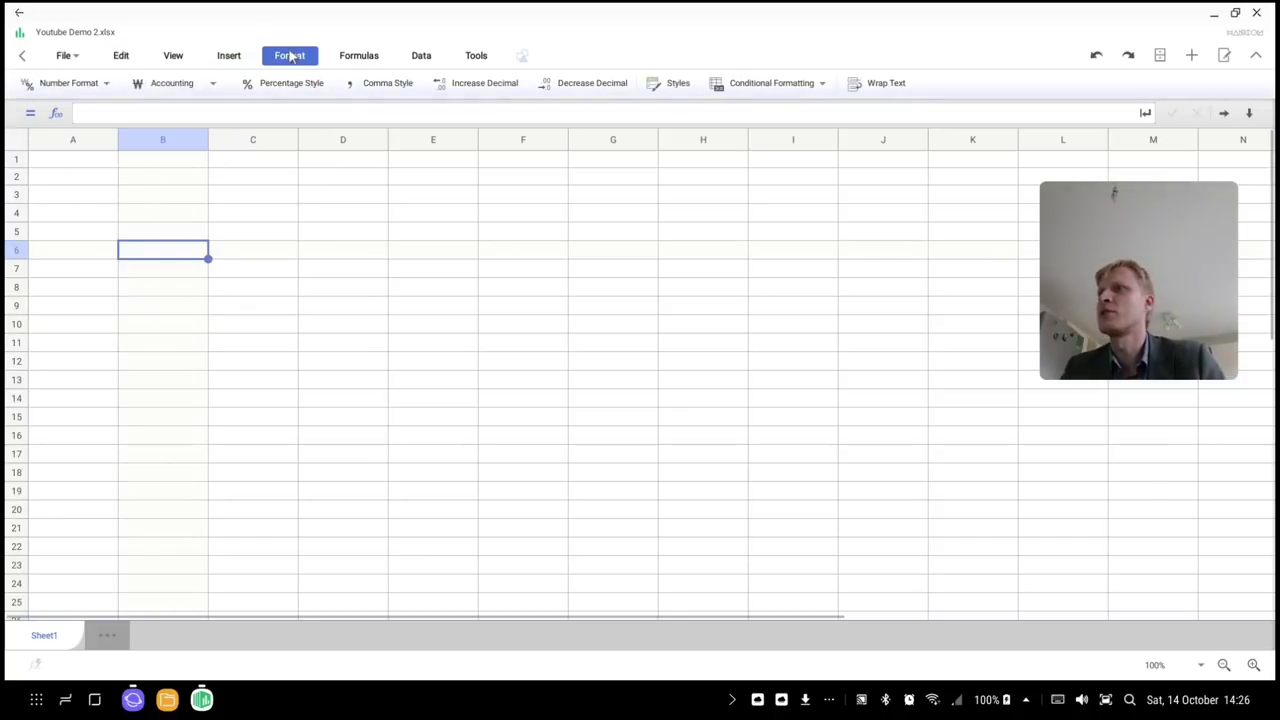
{"action": "left_click", "coordinate": [359, 55]}
{"action": "left_click", "coordinate": [410, 56]}
{"action": "left_click", "coordinate": [475, 55]}
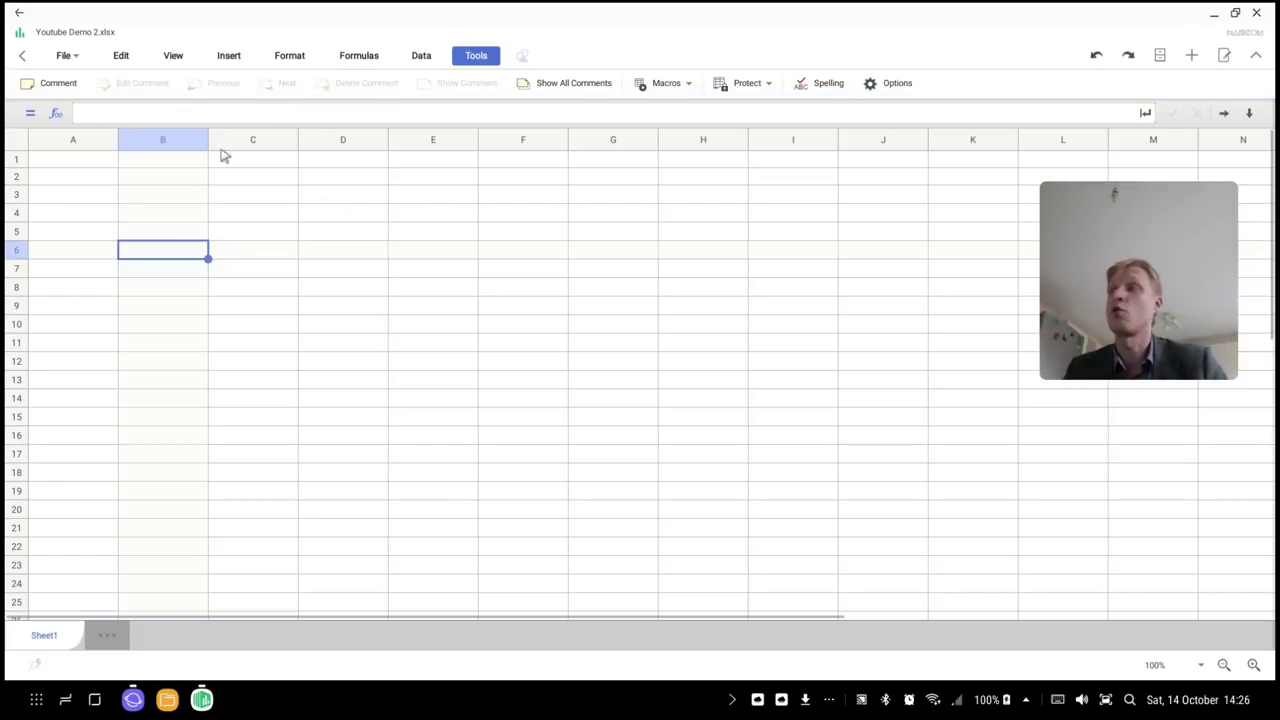
Enter the formula =VLOOKUP(A3,C4:D14,2) in cell A1.
{"action": "left_click", "coordinate": [80, 168]}
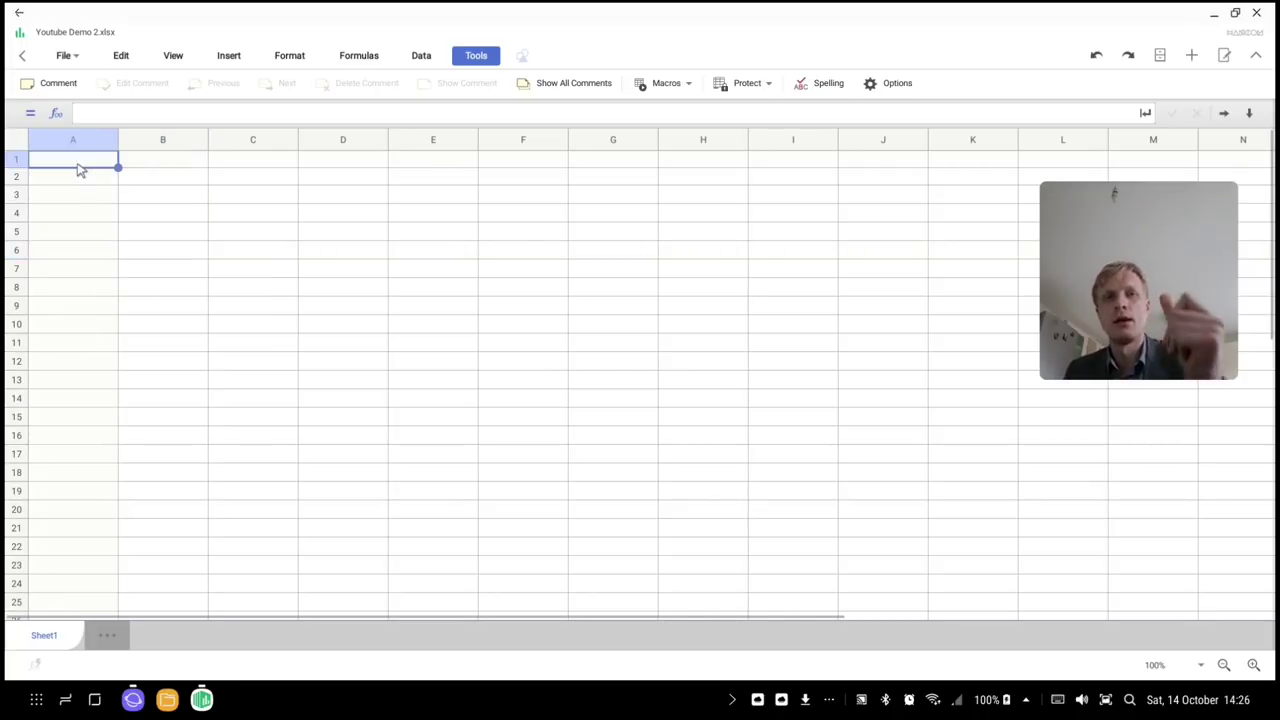
{"action": "double_click", "coordinate": [80, 168]}
{"action": "type", "text": "=vlook"}
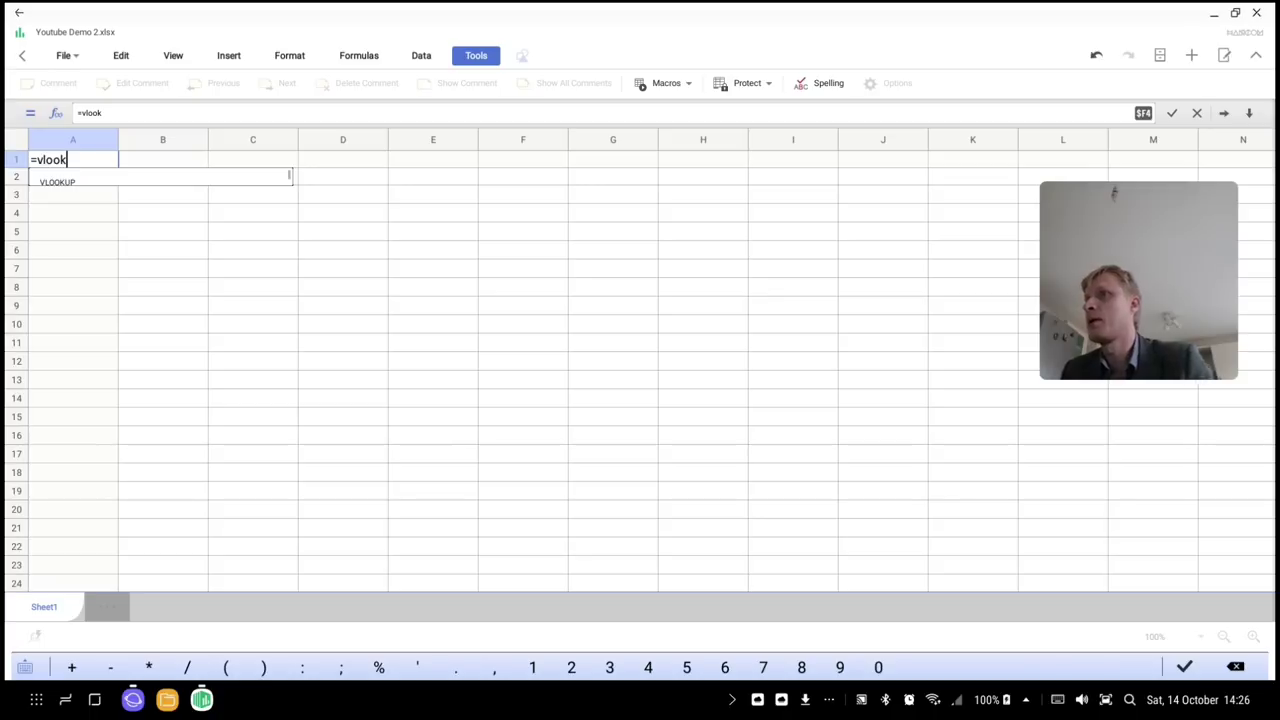
{"action": "left_click", "coordinate": [82, 183]}
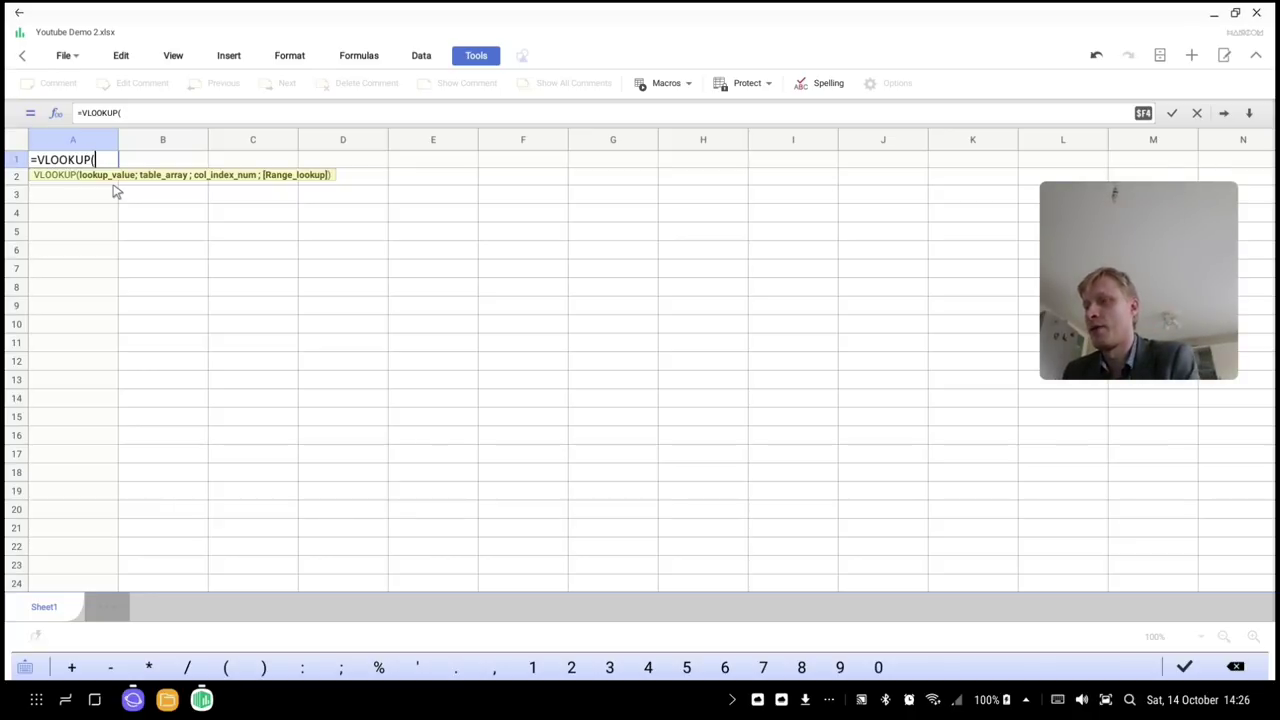
{"action": "left_click", "coordinate": [72, 194]}
{"action": "type", "text": ","}
{"action": "left_click_drag", "start_coordinate": [300, 212], "coordinate": [290, 402]}
{"action": "type", "text": ",2"}
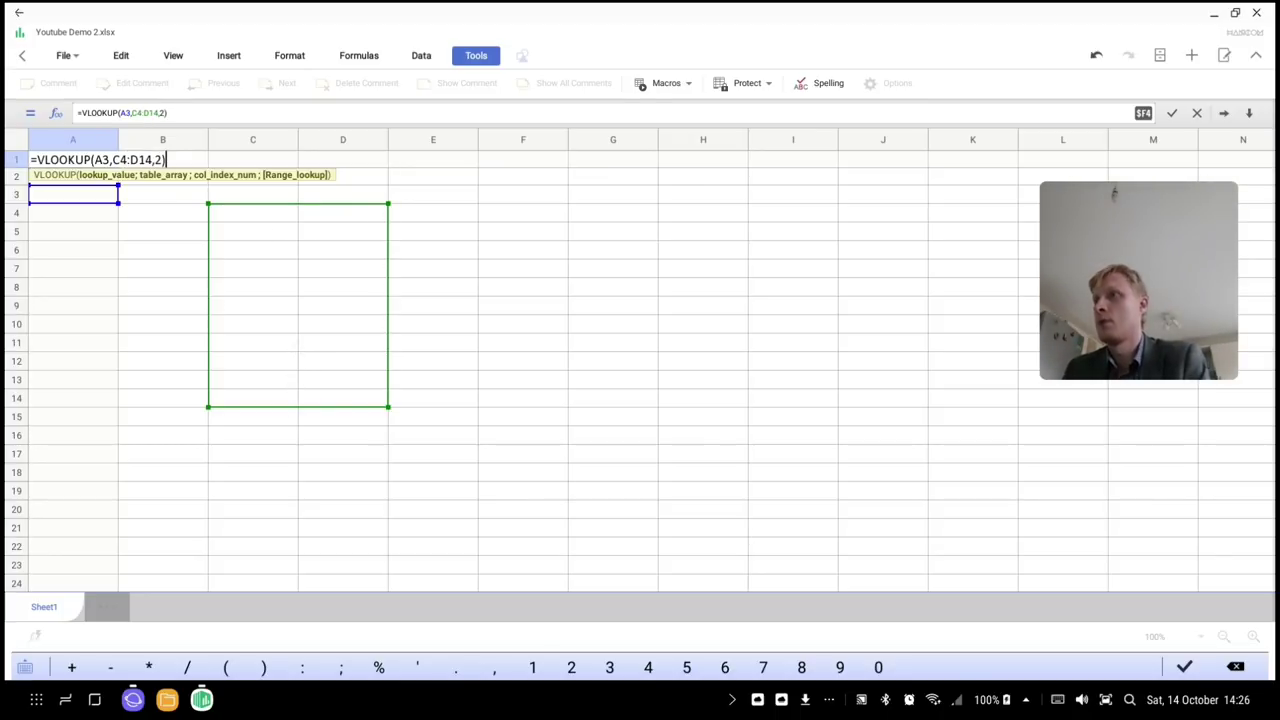
{"action": "type", "text": ")"}
{"action": "key", "text": "Return"}
{"action": "left_click", "coordinate": [643, 405]}
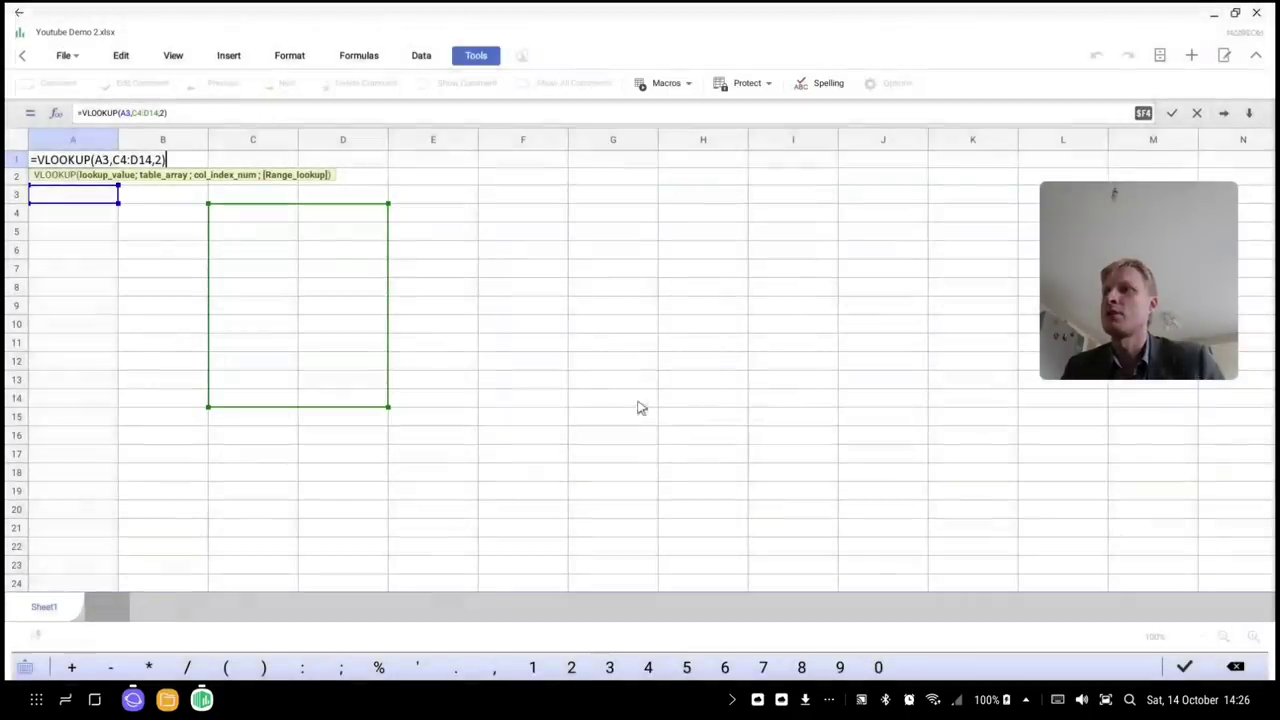
Delete the whole VLOOKUP formula from cell A1, leaving the cell empty.
{"action": "key", "text": "BackSpace"}
{"action": "key", "text": "BackSpace"}
{"action": "key", "text": "BackSpace"}
{"action": "key", "text": "BackSpace"}
{"action": "key", "text": "BackSpace"}
{"action": "key", "text": "BackSpace"}
{"action": "key", "text": "BackSpace"}
{"action": "key", "text": "BackSpace"}
{"action": "key", "text": "BackSpace"}
{"action": "key", "text": "BackSpace"}
{"action": "key", "text": "BackSpace"}
{"action": "key", "text": "BackSpace"}
{"action": "key", "text": "BackSpace"}
{"action": "key", "text": "BackSpace"}
{"action": "key", "text": "BackSpace"}
{"action": "key", "text": "BackSpace"}
{"action": "key", "text": "BackSpace"}
{"action": "key", "text": "BackSpace"}
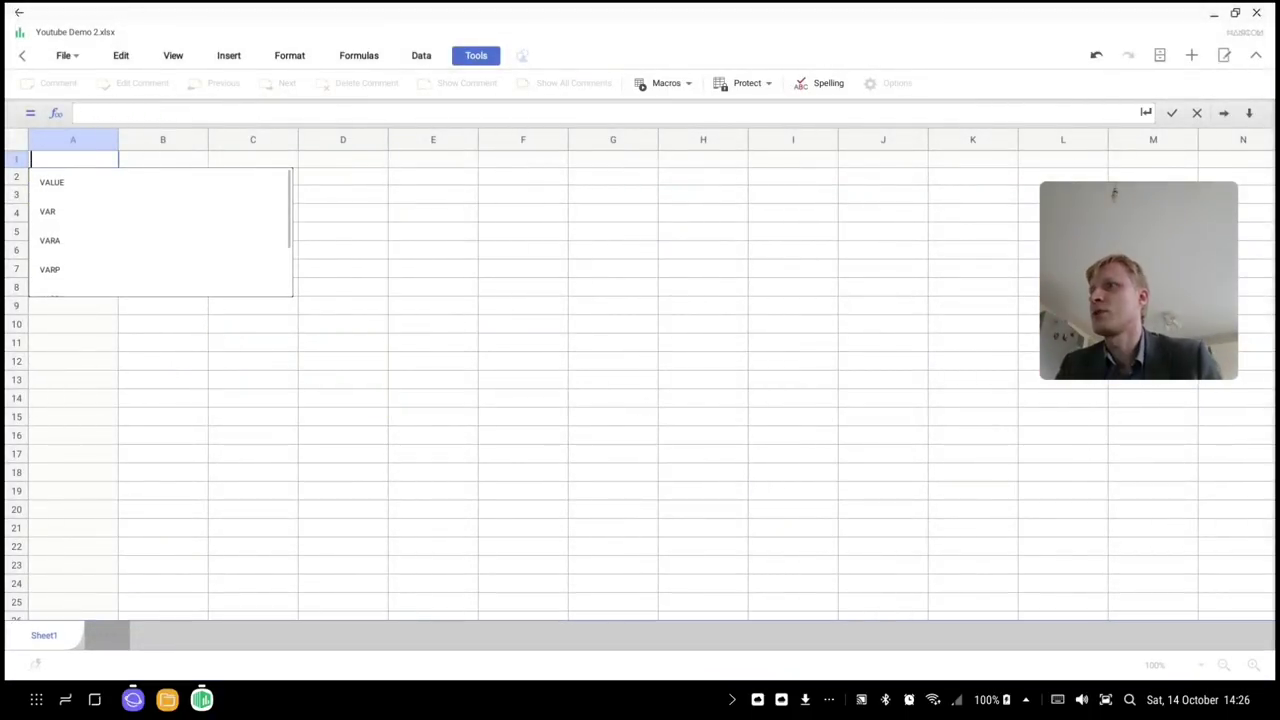
{"action": "scroll", "coordinate": [160, 255], "scroll_direction": "down", "scroll_amount": 1}
{"action": "key", "text": "BackSpace"}
{"action": "key", "text": "BackSpace"}
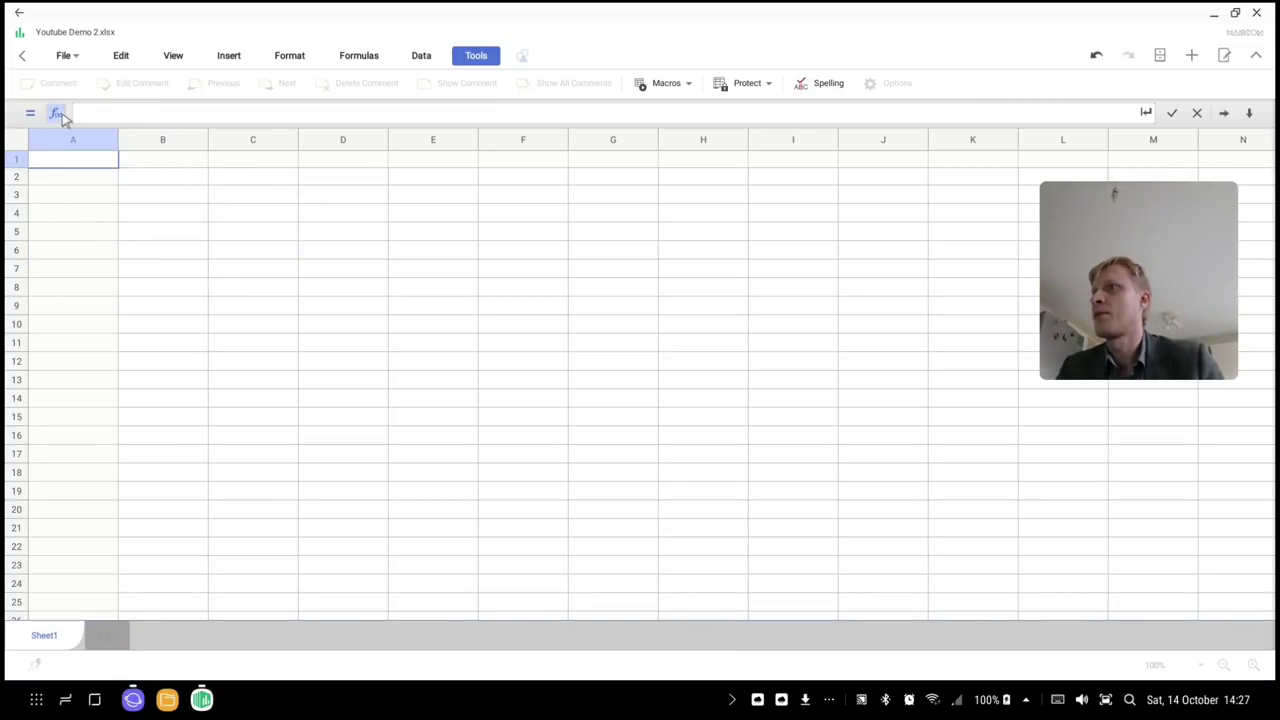
Examine the arguments and descriptions of the SIN and SUM functions in the Function Wizard, and close it without inserting a function.
{"action": "left_click", "coordinate": [62, 113]}
{"action": "scroll", "coordinate": [443, 357], "scroll_direction": "down", "scroll_amount": 3}
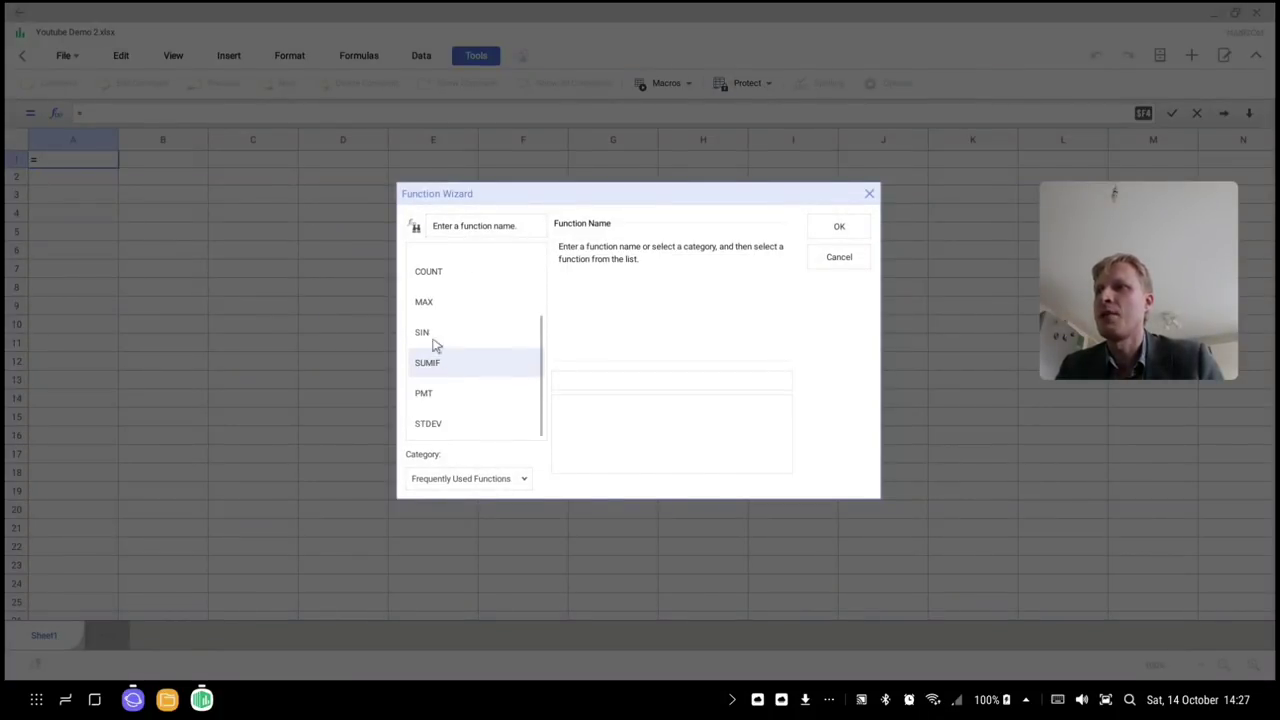
{"action": "left_click", "coordinate": [432, 335]}
{"action": "scroll", "coordinate": [425, 340], "scroll_direction": "up", "scroll_amount": 3}
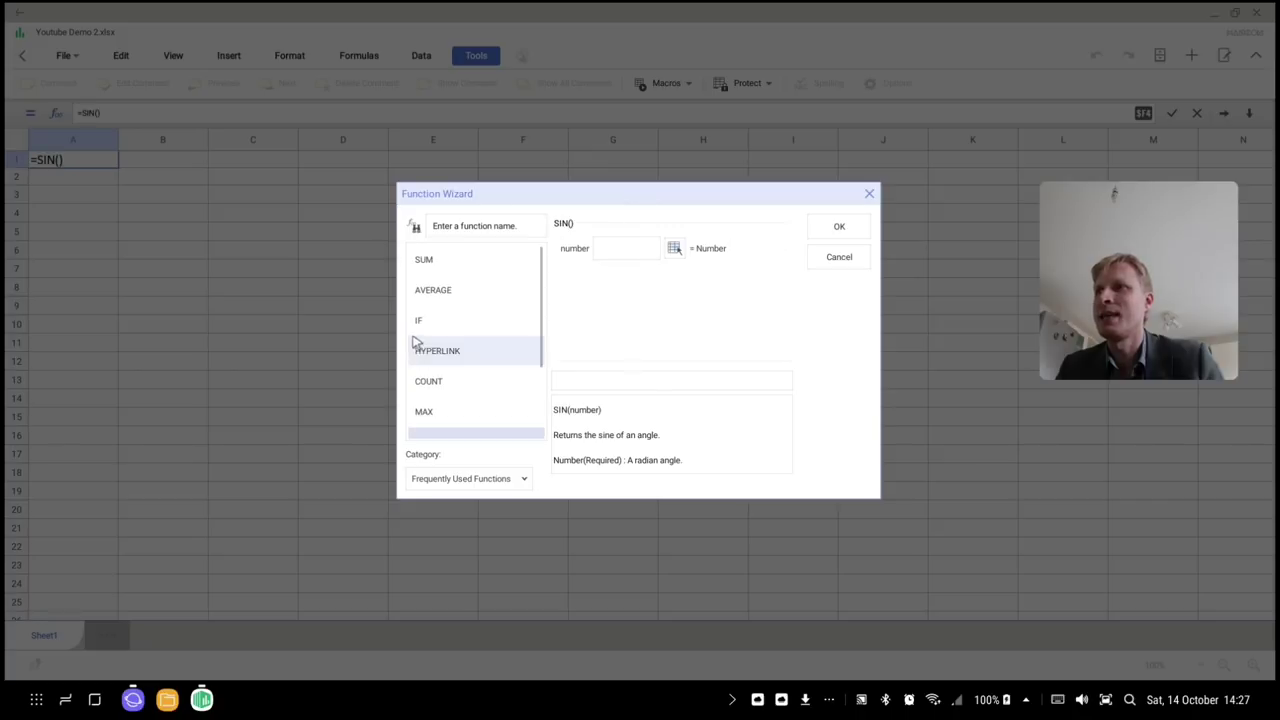
{"action": "left_click", "coordinate": [426, 264]}
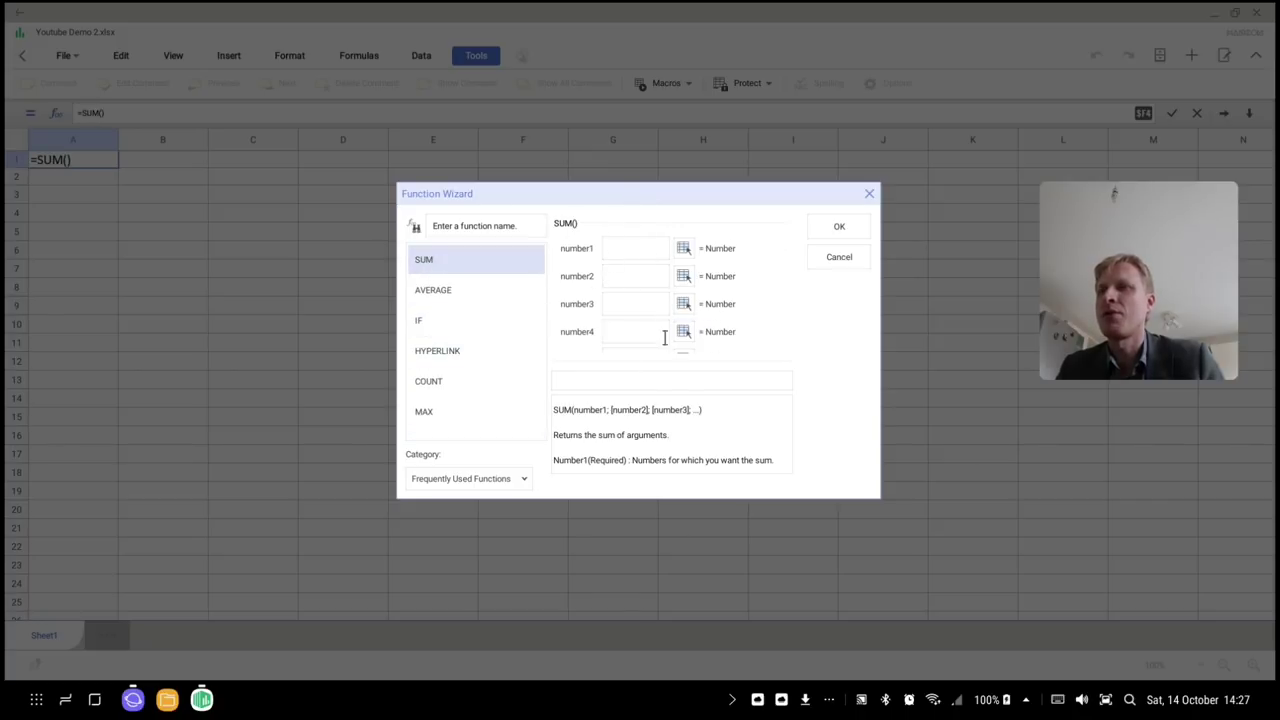
{"action": "left_click", "coordinate": [869, 193]}
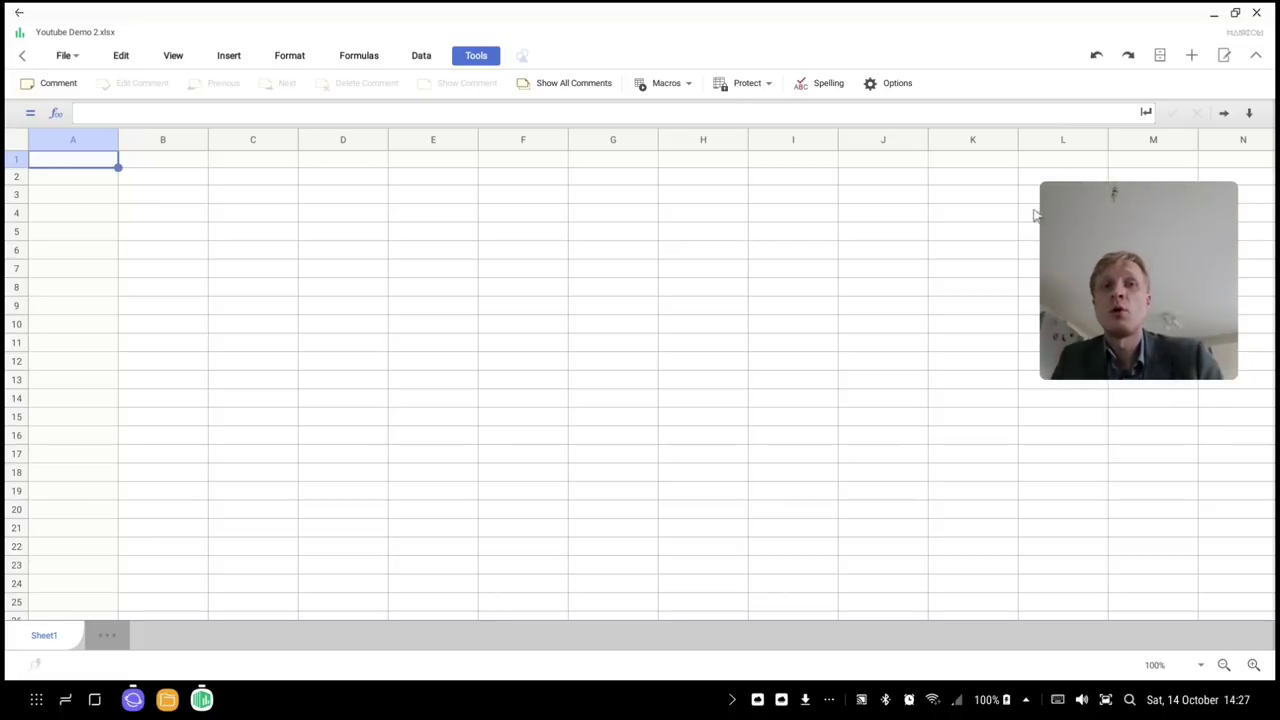
Close the workbook and show the apps inside the OFFICE folder on the desktop.
{"action": "left_click", "coordinate": [1259, 11]}
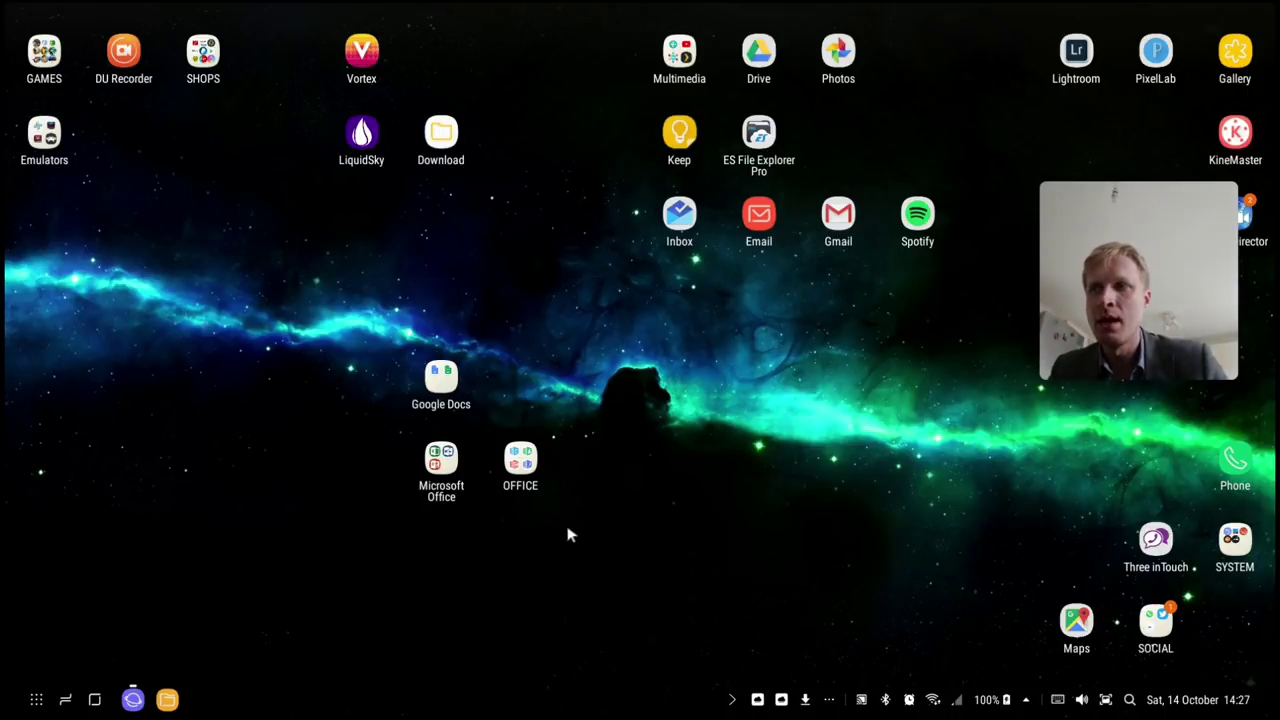
{"action": "double_click", "coordinate": [520, 462]}
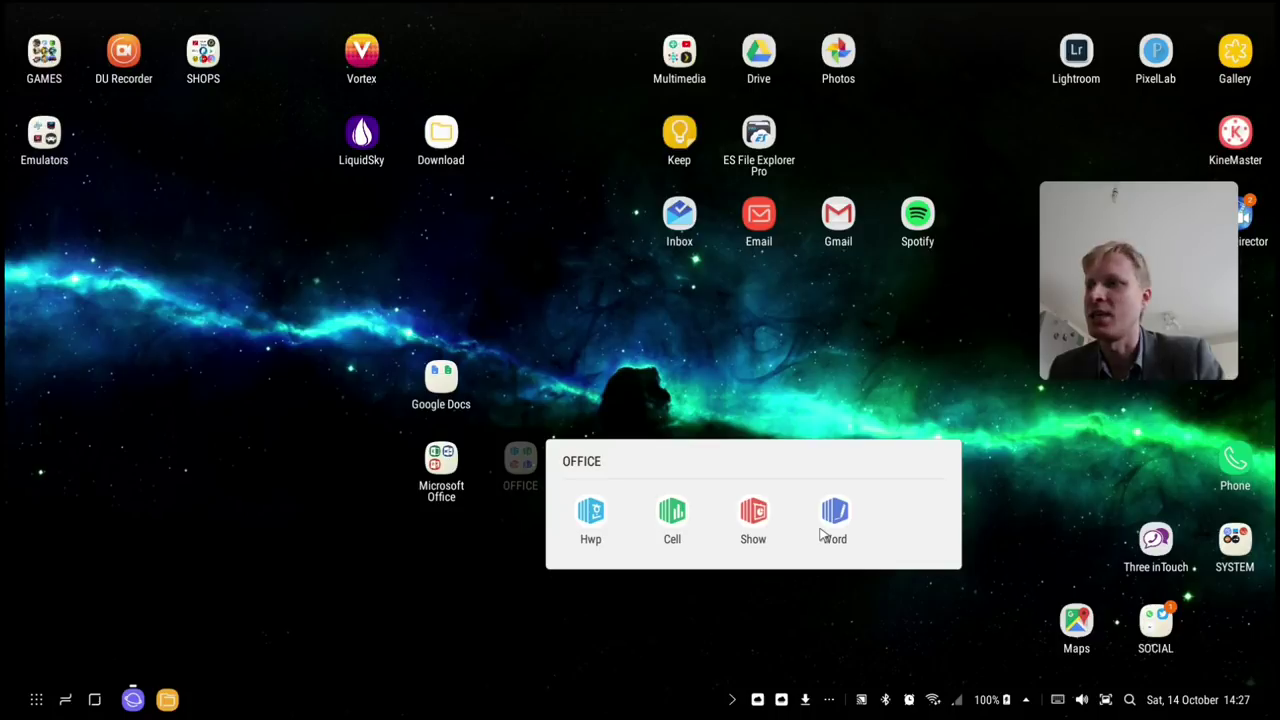
{"action": "left_click", "coordinate": [29, 660]}
Search the installed apps for "ga" and launch Galaxy Apps.
{"action": "left_click", "coordinate": [36, 699]}
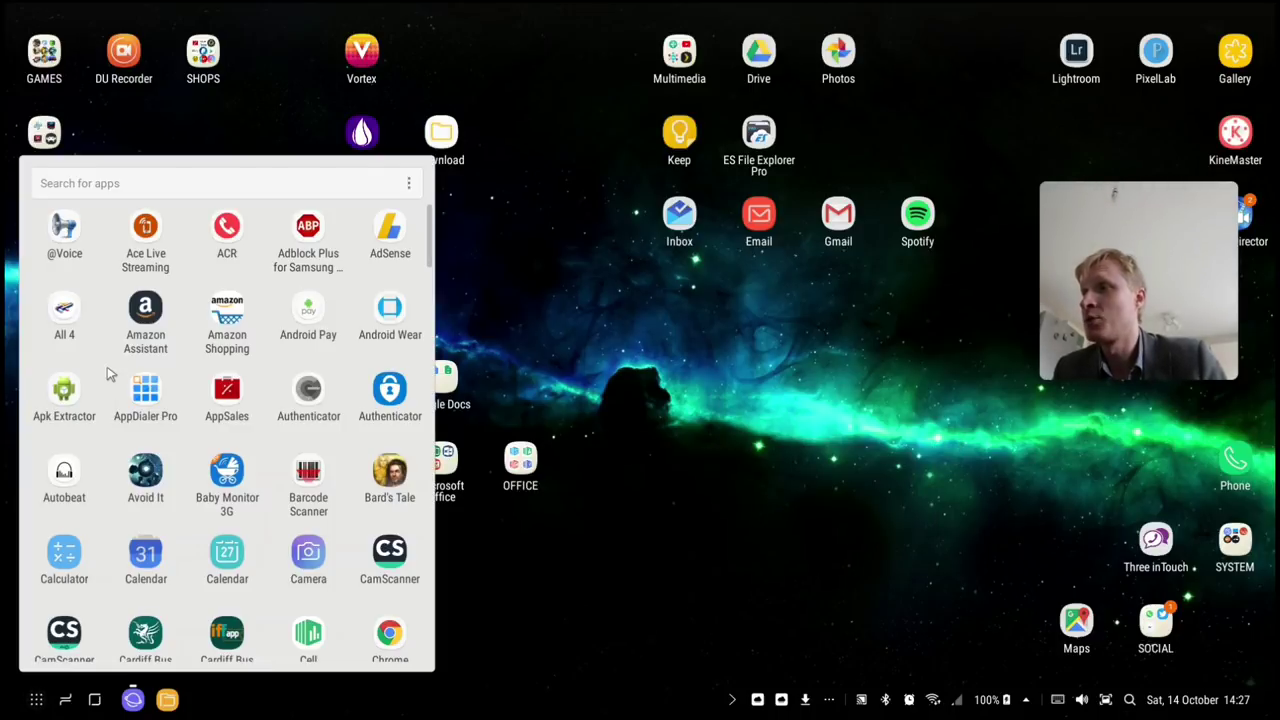
{"action": "left_click", "coordinate": [106, 185]}
{"action": "type", "text": "ga"}
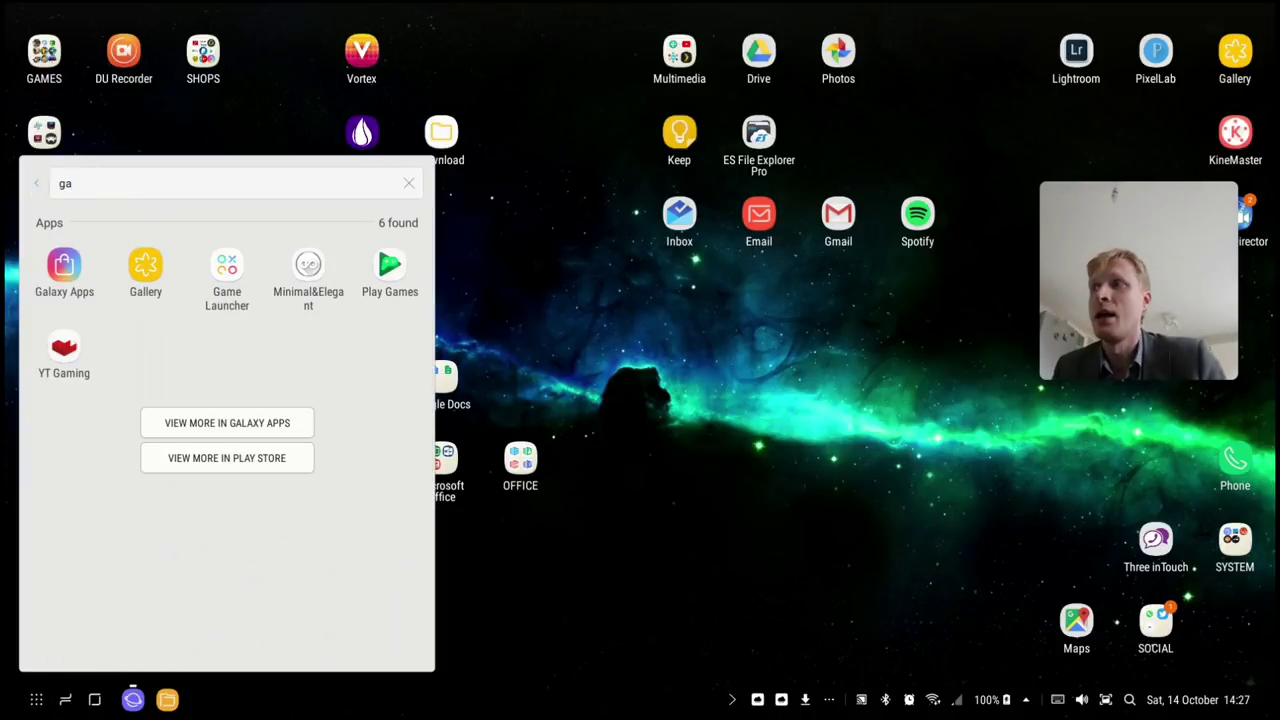
{"action": "left_click", "coordinate": [78, 272]}
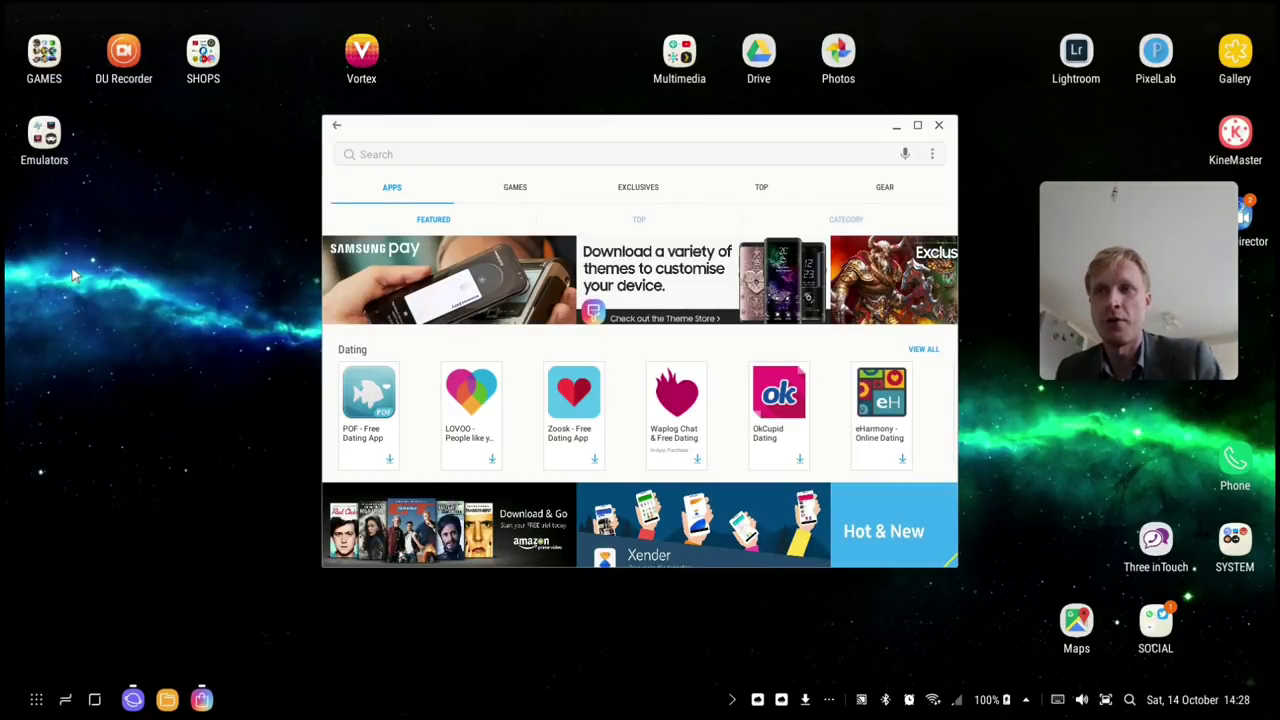
Open the Hancom Office page from the store's exclusive apps and review its details through to the developer's other apps.
{"action": "left_click", "coordinate": [644, 192]}
{"action": "left_click", "coordinate": [381, 484]}
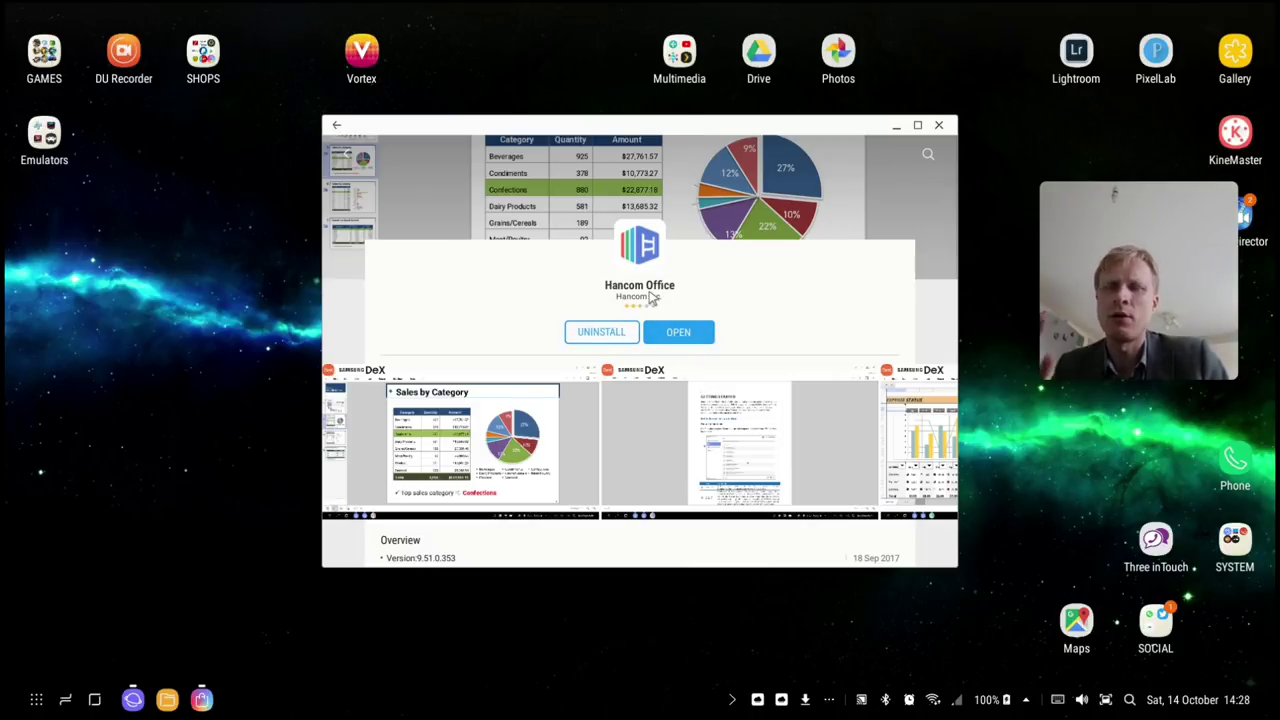
{"action": "scroll", "coordinate": [713, 426], "scroll_direction": "down", "scroll_amount": 3}
{"action": "scroll", "coordinate": [713, 426], "scroll_direction": "down", "scroll_amount": 6}
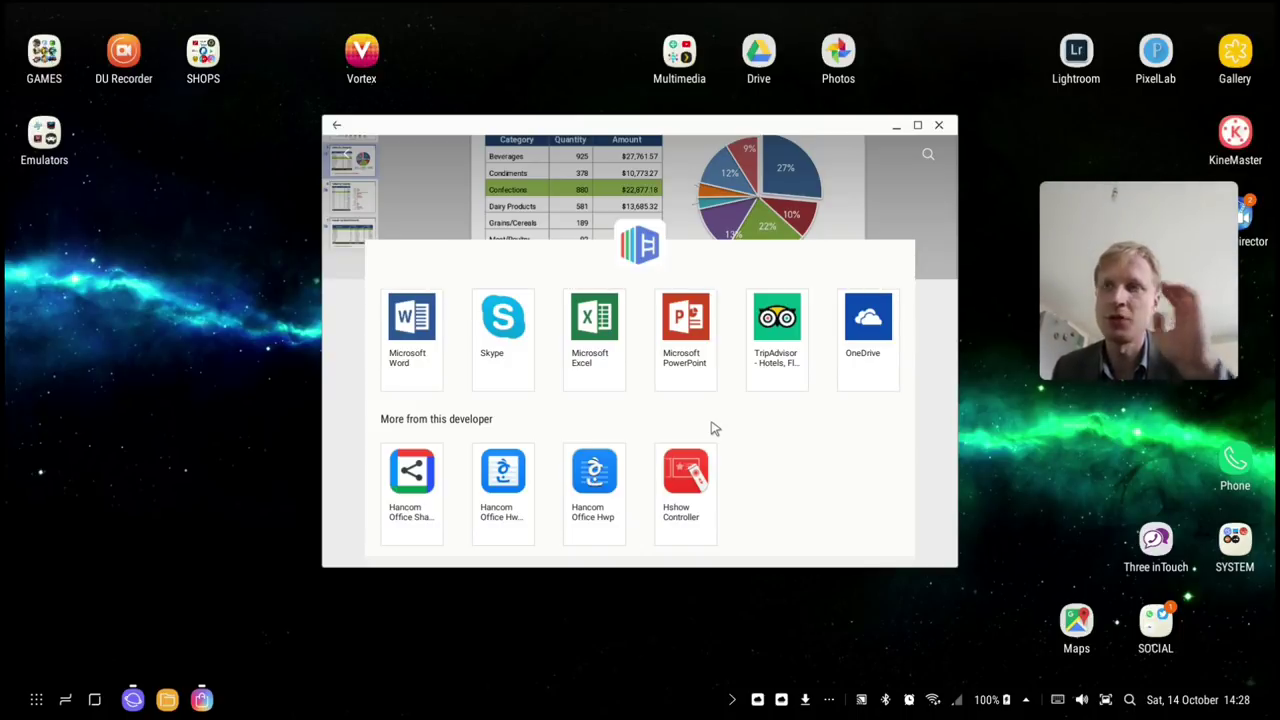
Close Galaxy Apps and move the Google Docs folder beside the OFFICE folder on the desktop.
{"action": "left_click", "coordinate": [938, 125]}
{"action": "left_click_drag", "start_coordinate": [443, 372], "coordinate": [604, 460]}
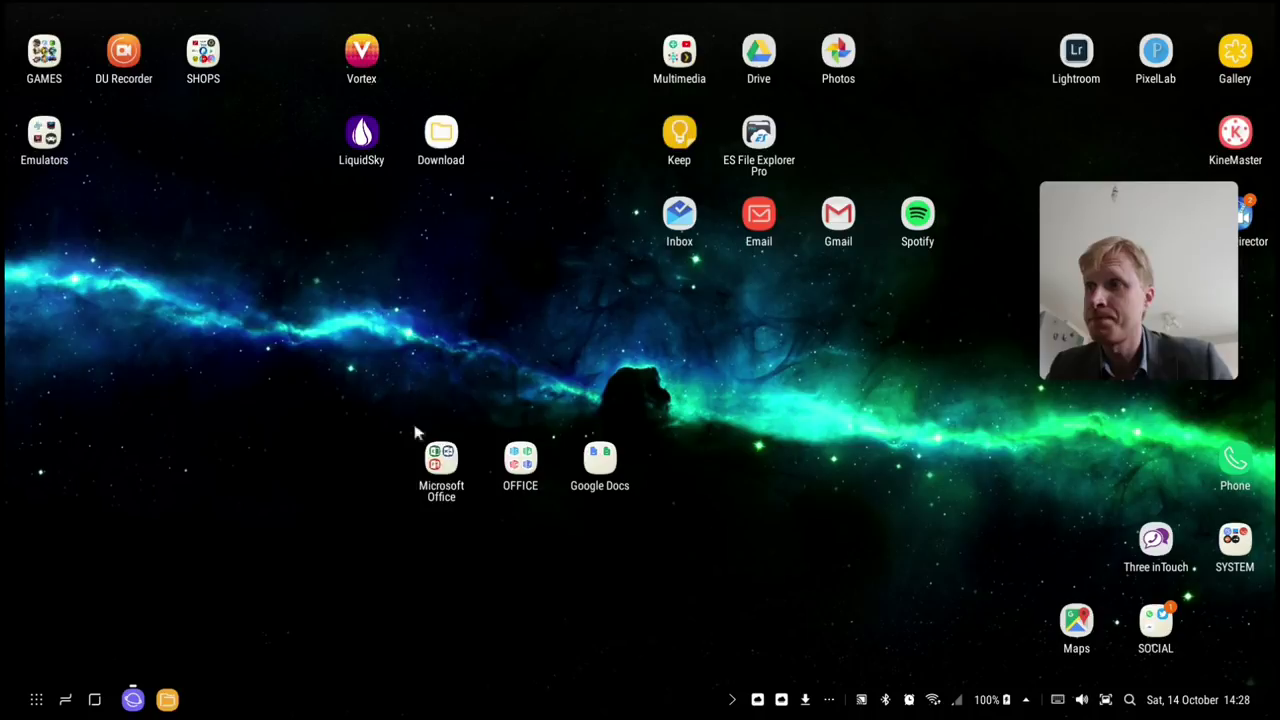